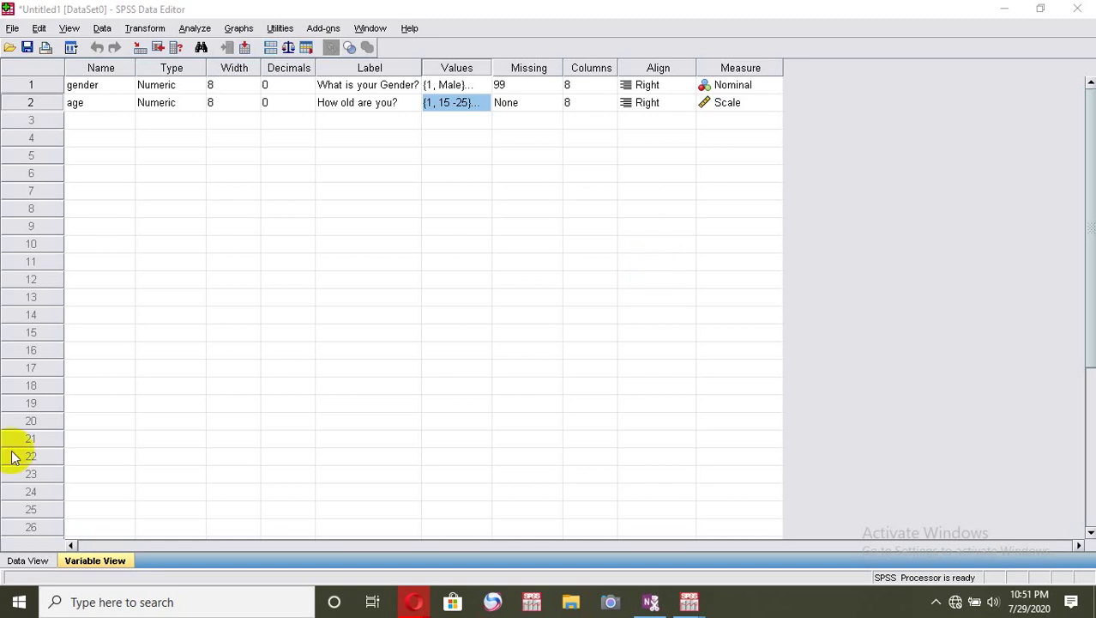
Add a third variable named marital in the variable list and set its decimals to 0
{"action": "left_click", "coordinate": [86, 125]}
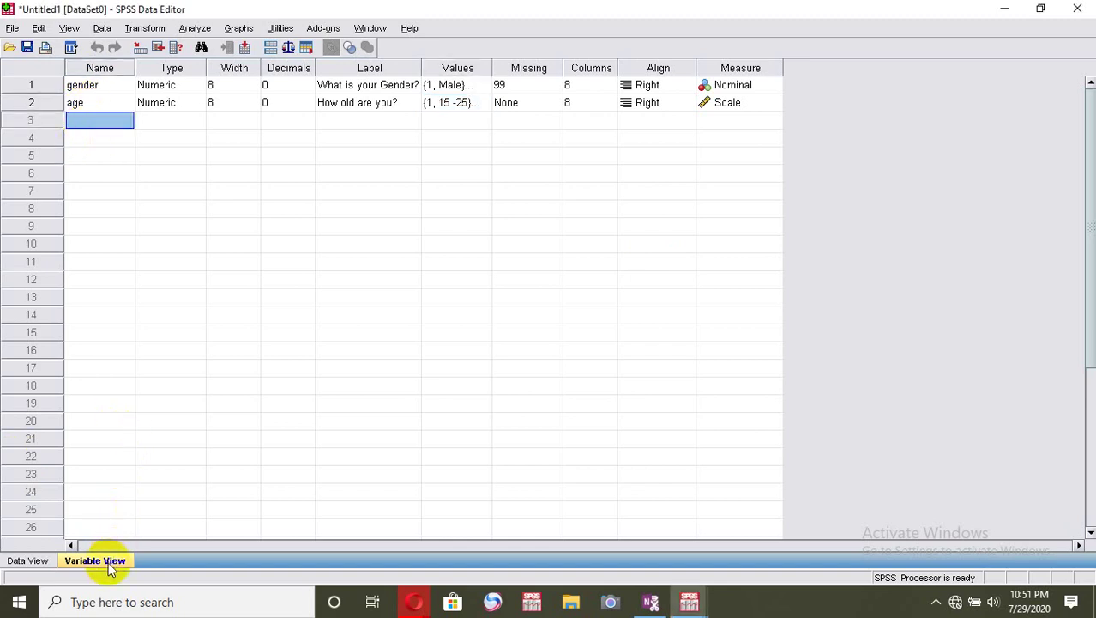
{"action": "left_click", "coordinate": [40, 560]}
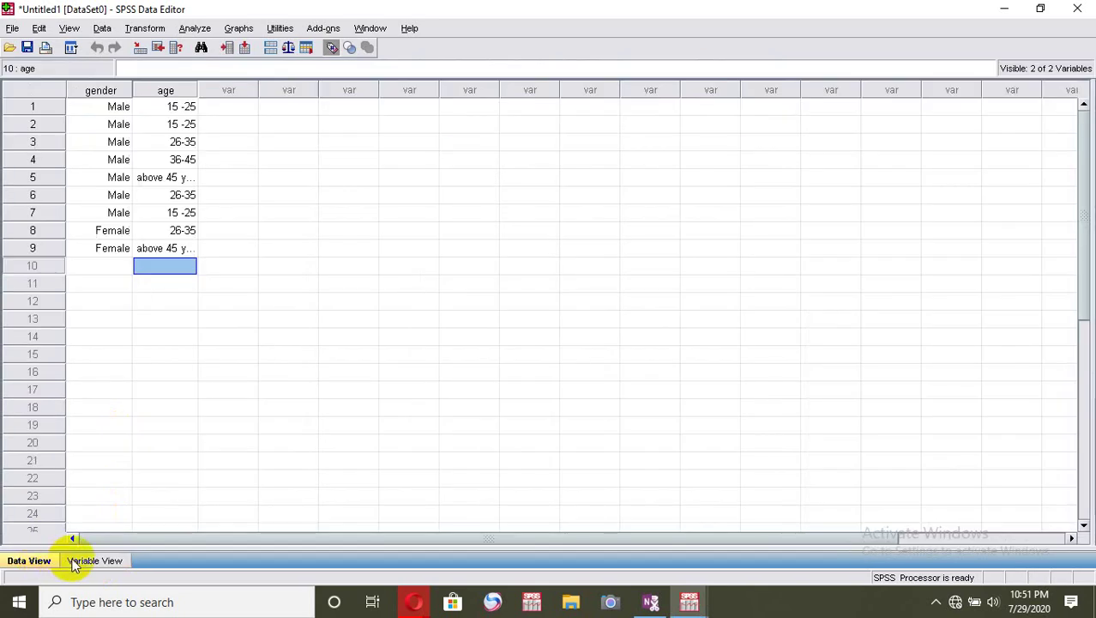
{"action": "left_click", "coordinate": [73, 560]}
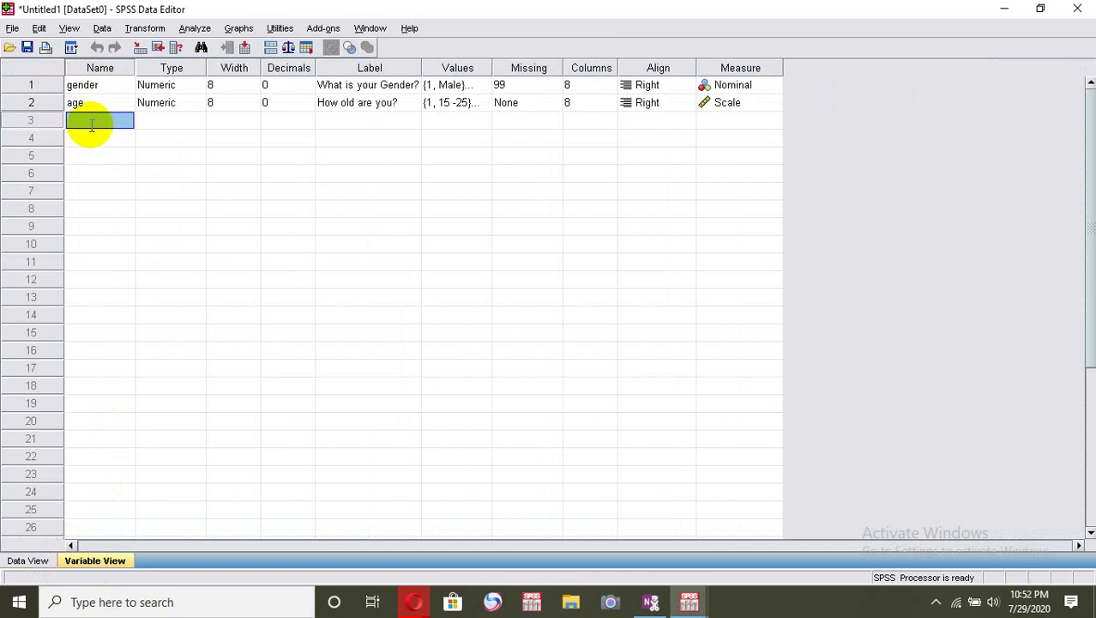
{"action": "type", "text": "marital"}
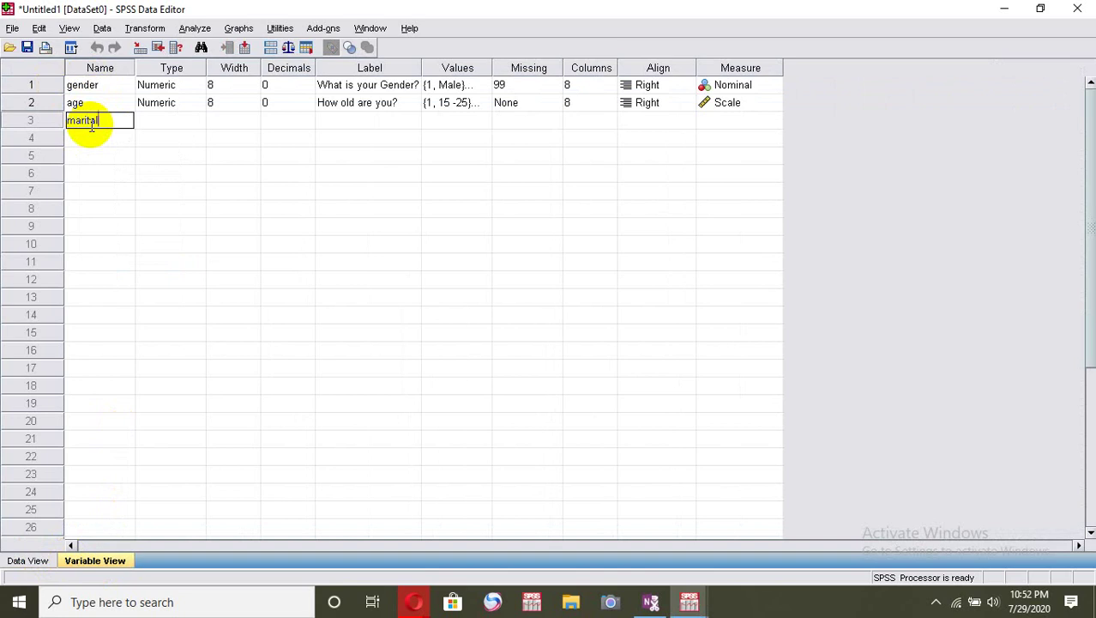
{"action": "key", "text": "Tab"}
{"action": "left_click", "coordinate": [305, 122]}
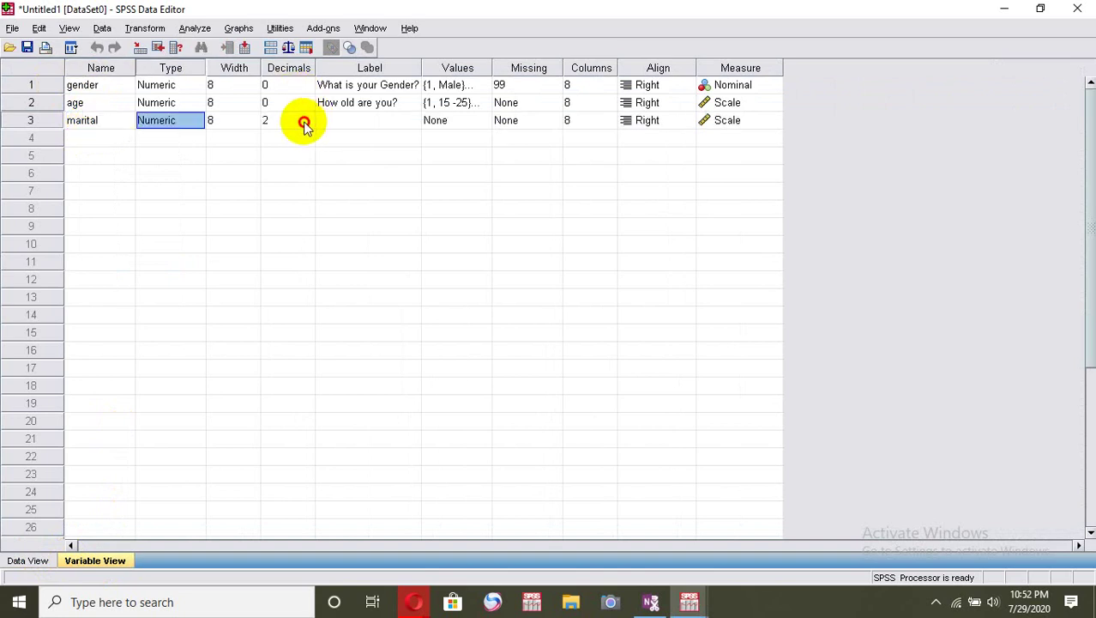
{"action": "left_click", "coordinate": [305, 122]}
Label the marital variable "what is your martal status?"
{"action": "left_click", "coordinate": [346, 125]}
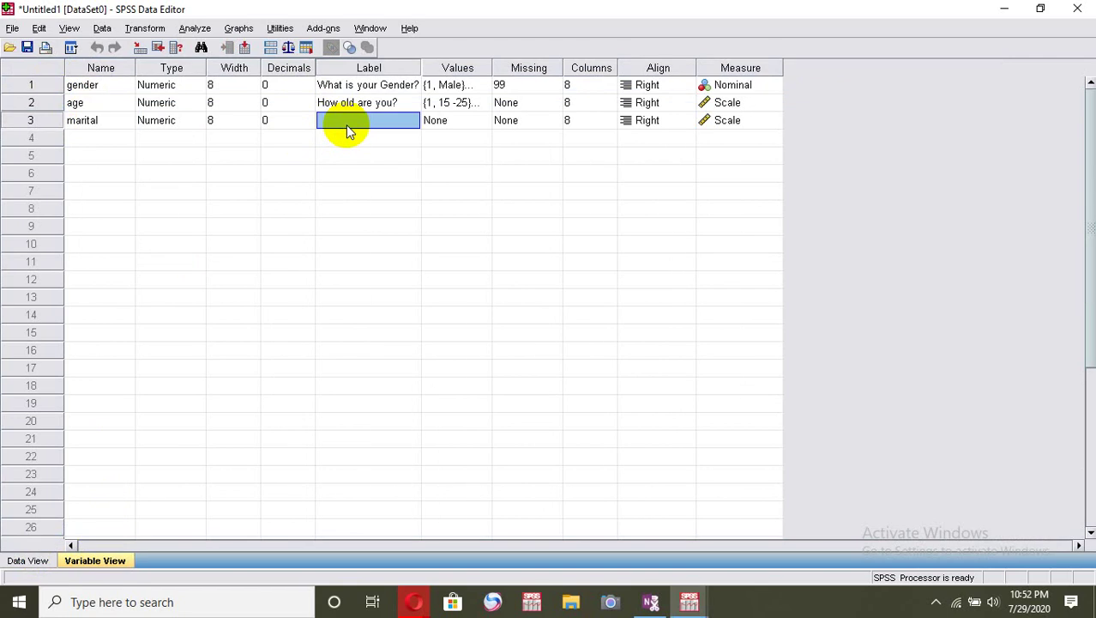
{"action": "type", "text": "what i"}
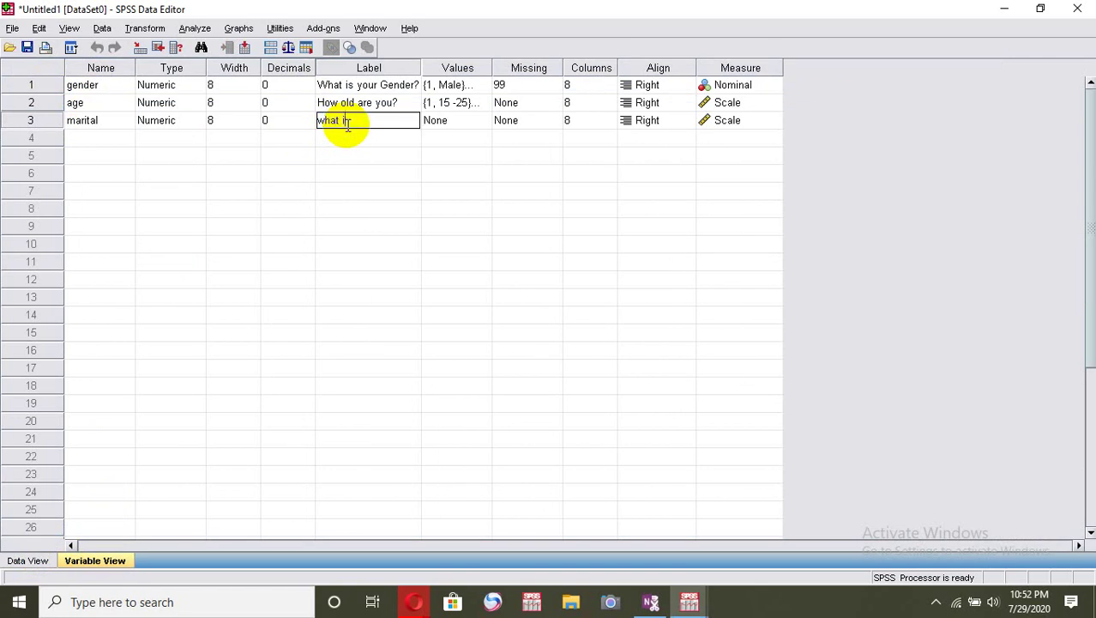
{"action": "type", "text": "s your martal status"}
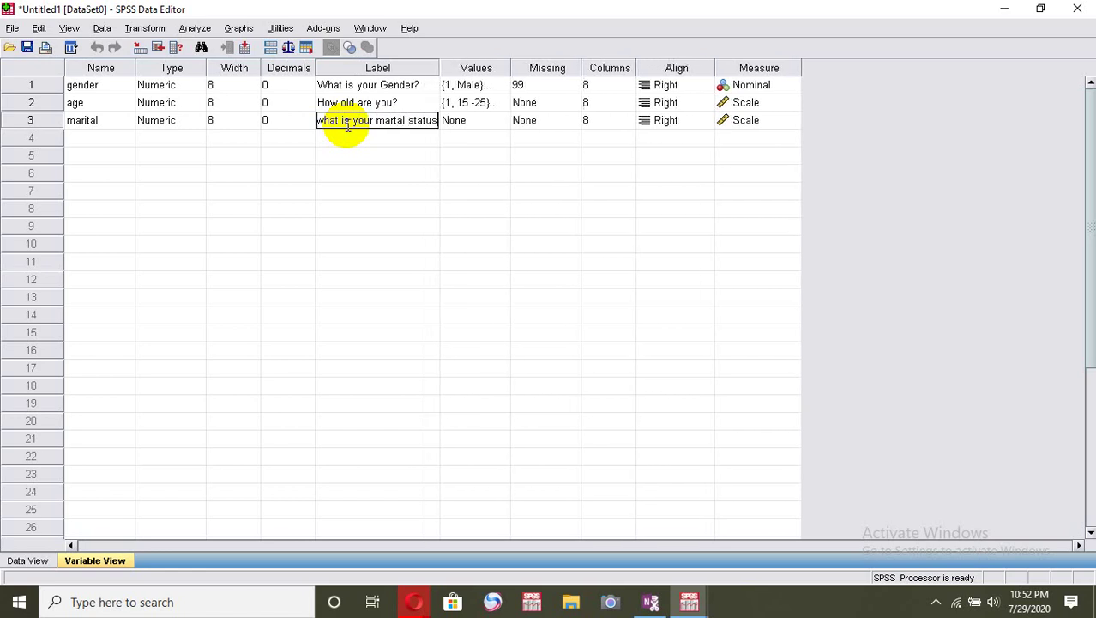
{"action": "type", "text": "?"}
{"action": "key", "text": "Tab"}
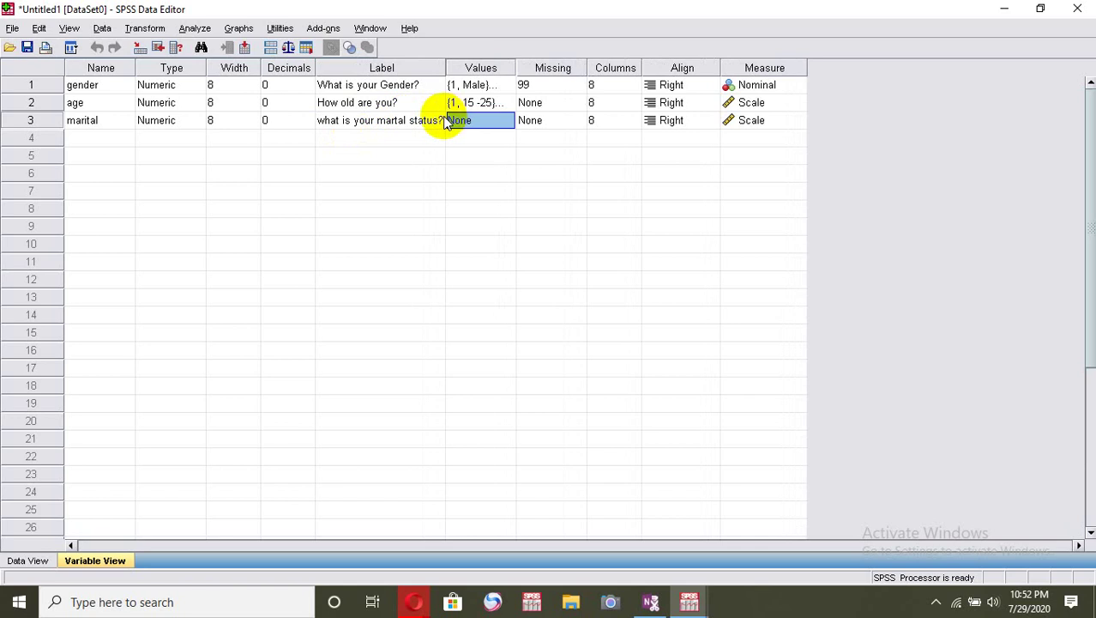
Define the value labels 1 = Single and 2 = Married for the marital variable
{"action": "left_click", "coordinate": [507, 125]}
{"action": "left_click", "coordinate": [507, 122]}
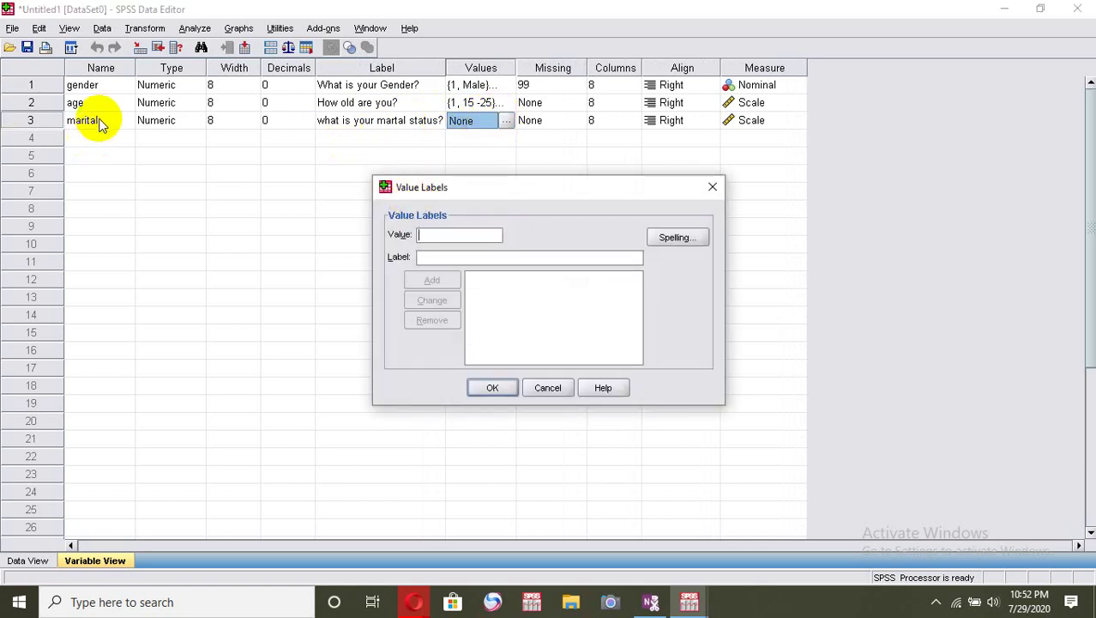
{"action": "left_click", "coordinate": [466, 235]}
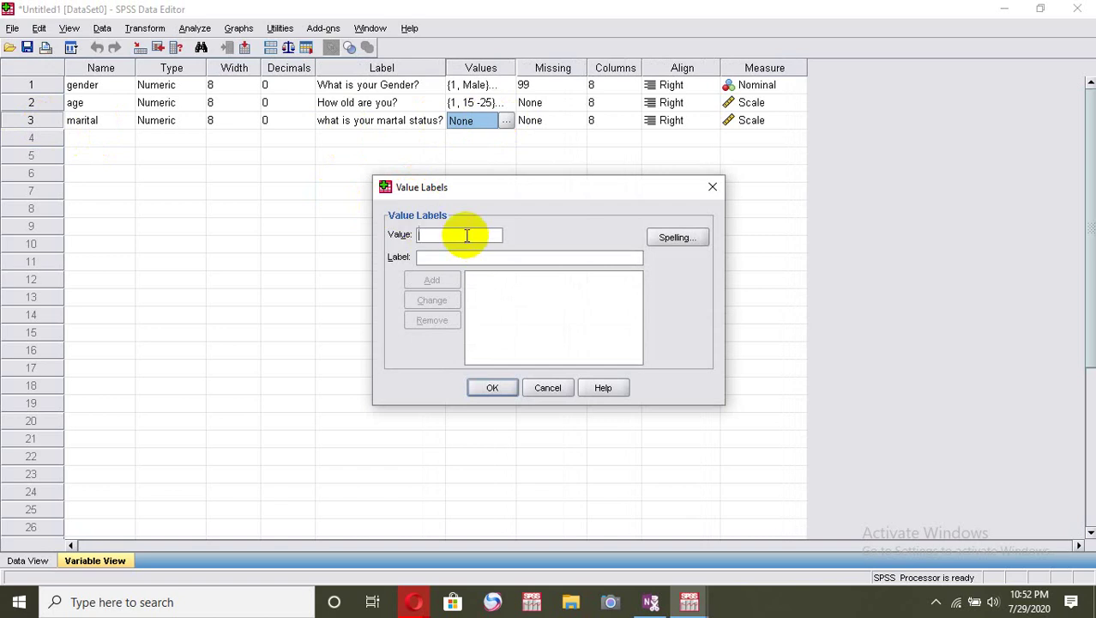
{"action": "type", "text": "1"}
{"action": "left_click", "coordinate": [462, 259]}
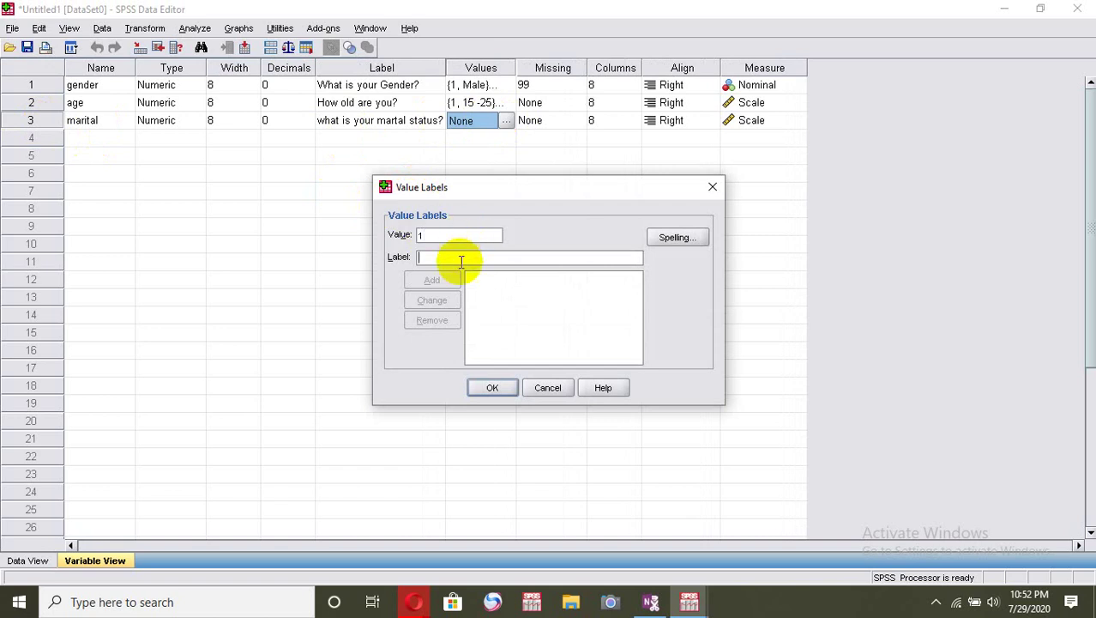
{"action": "type", "text": "Single"}
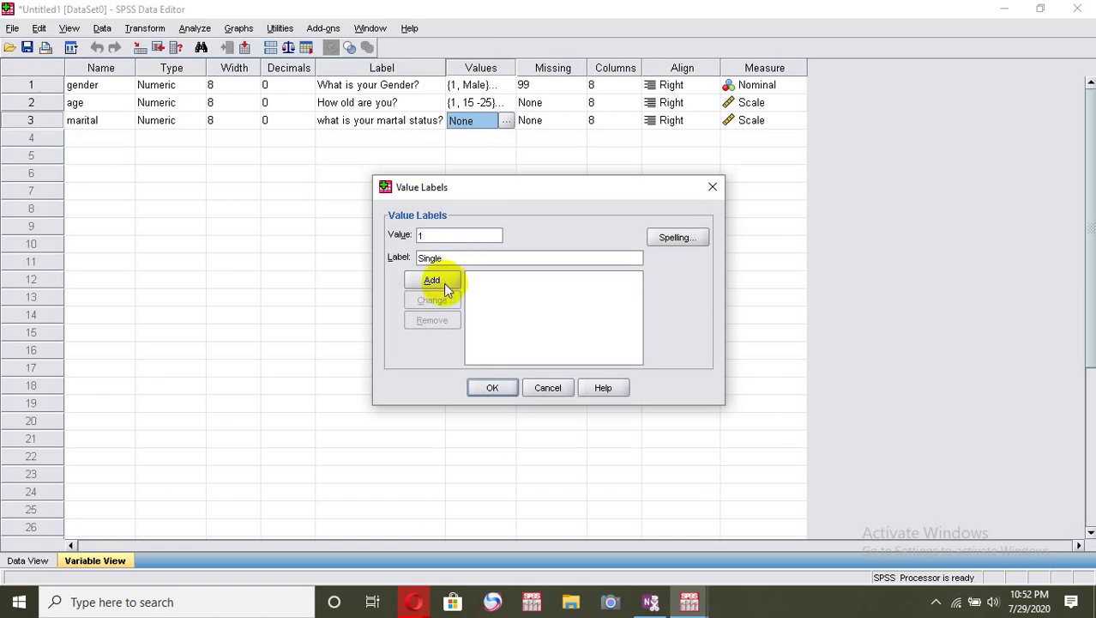
{"action": "left_click", "coordinate": [432, 280]}
{"action": "type", "text": "2"}
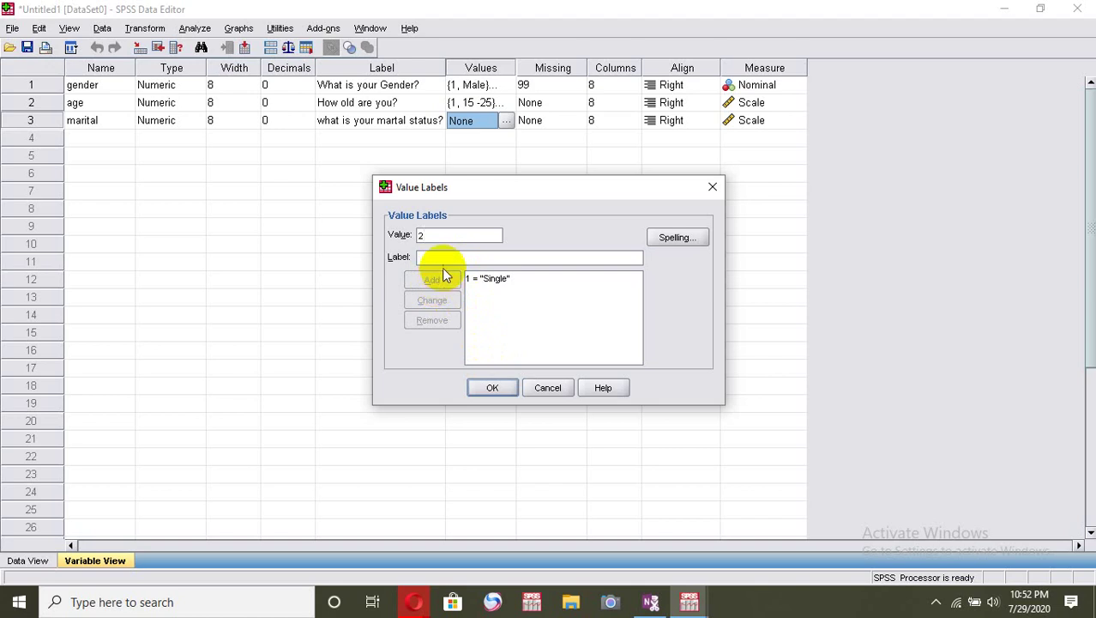
{"action": "left_click", "coordinate": [452, 259]}
{"action": "type", "text": "Marriedd"}
{"action": "left_click", "coordinate": [441, 281]}
Add the value label 99 = missing for marital and apply the value labels
{"action": "type", "text": "3"}
{"action": "left_click", "coordinate": [461, 257]}
{"action": "left_click", "coordinate": [436, 235]}
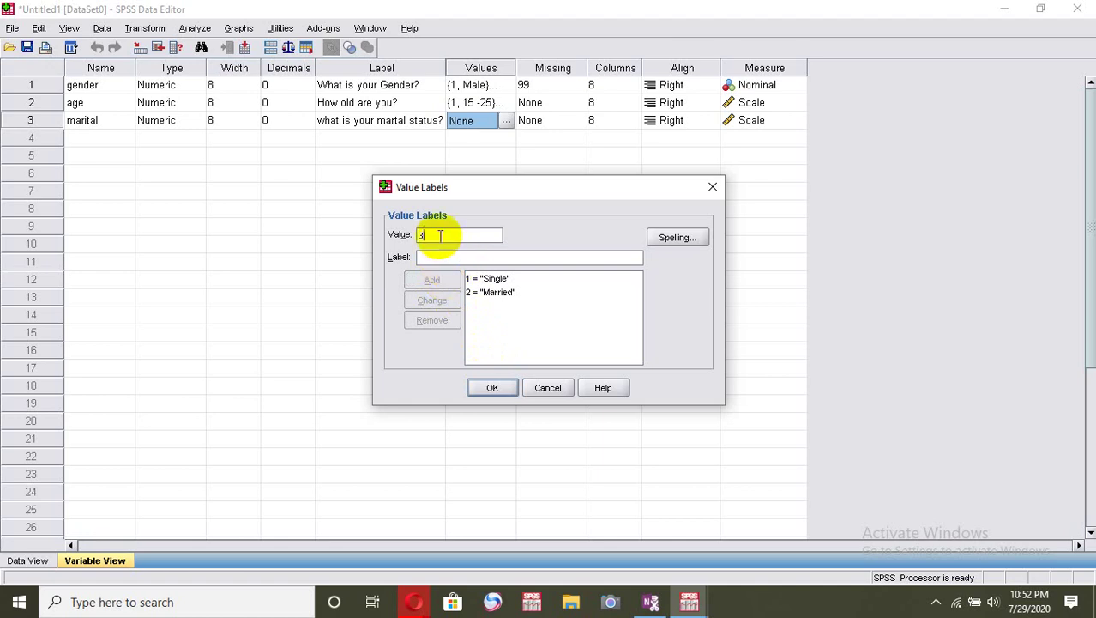
{"action": "key", "text": "BackSpace"}
{"action": "type", "text": "99"}
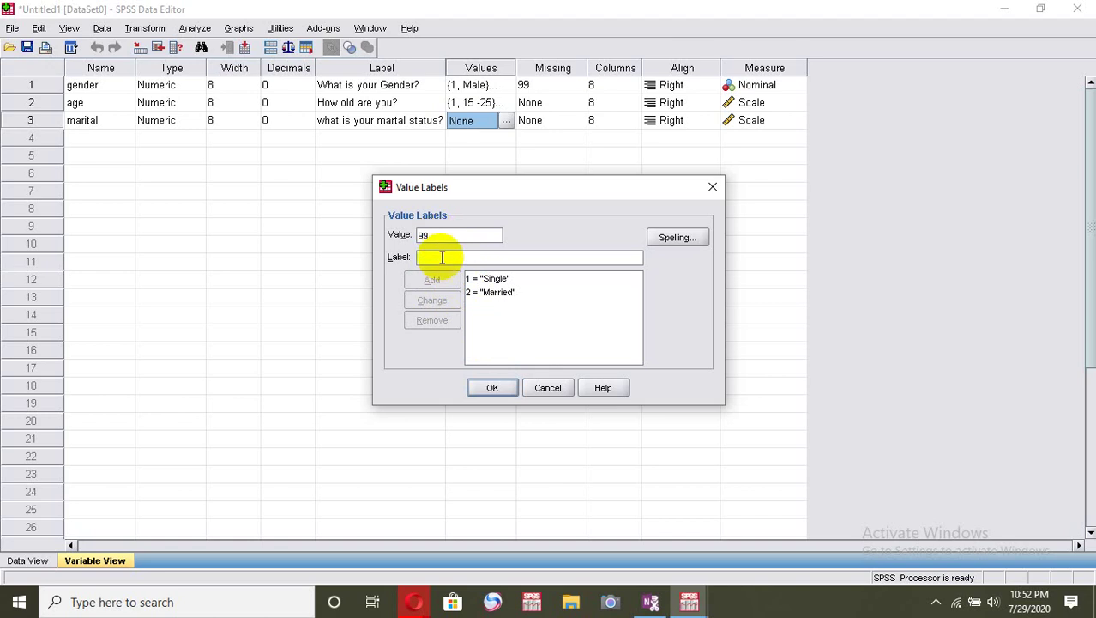
{"action": "left_click", "coordinate": [437, 258]}
{"action": "type", "text": "missing"}
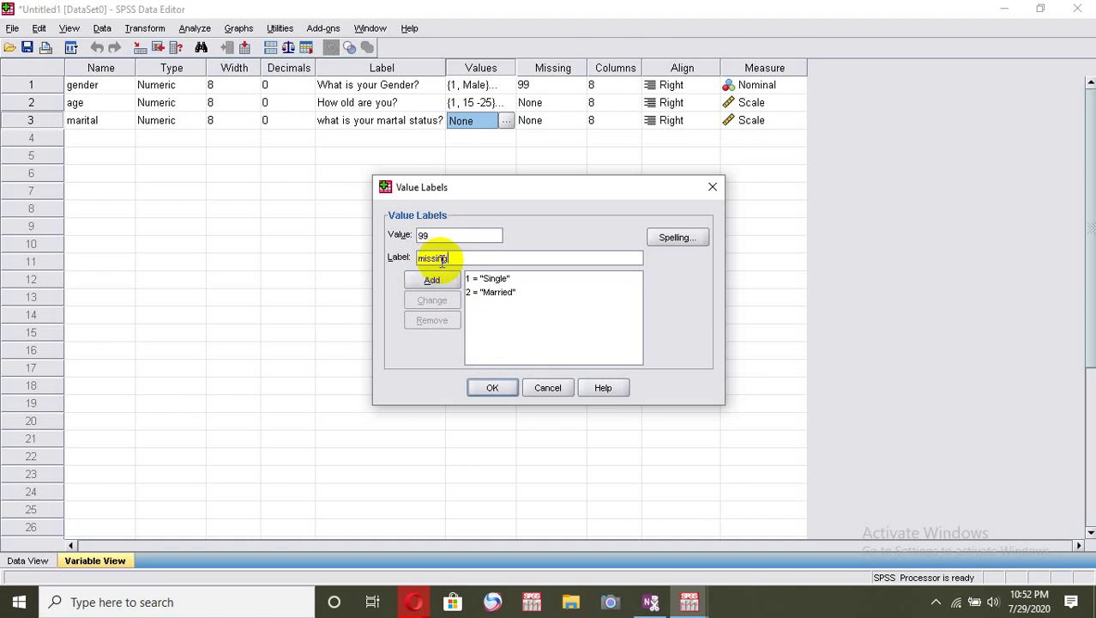
{"action": "left_click", "coordinate": [433, 281]}
{"action": "left_click", "coordinate": [492, 386]}
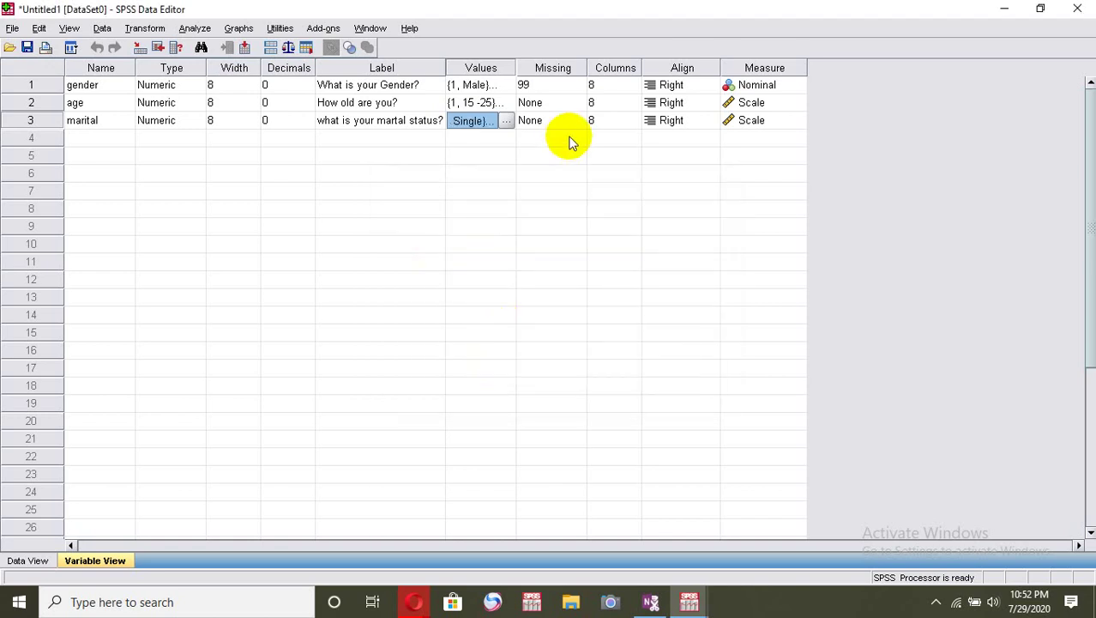
Set 99 as a discrete missing value for the age variable
{"action": "left_click", "coordinate": [566, 102]}
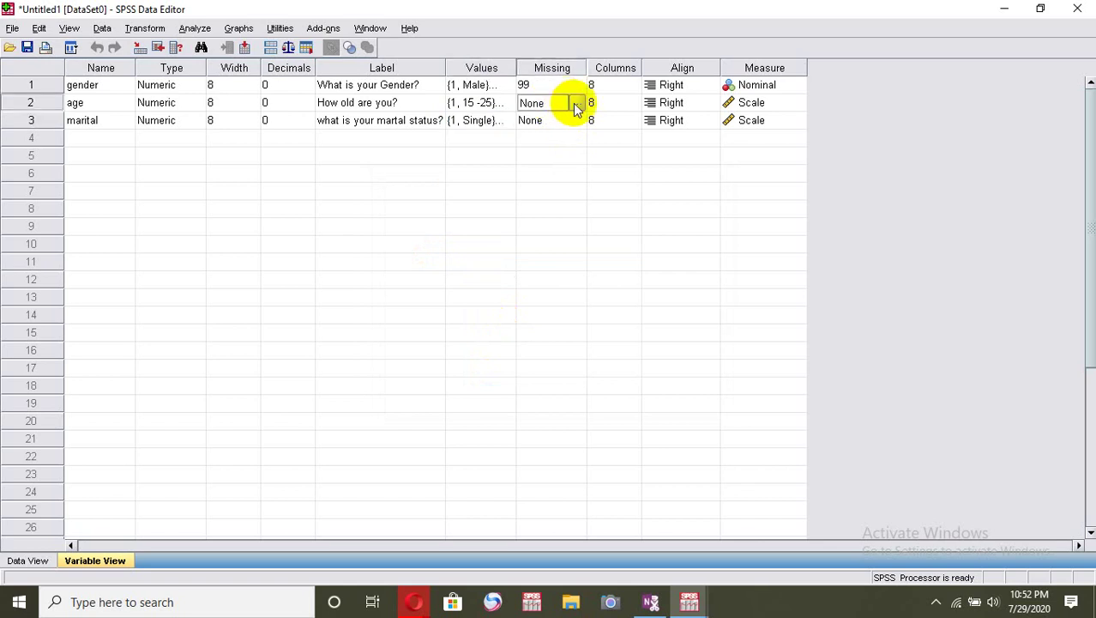
{"action": "left_click", "coordinate": [576, 103]}
{"action": "left_click", "coordinate": [518, 259]}
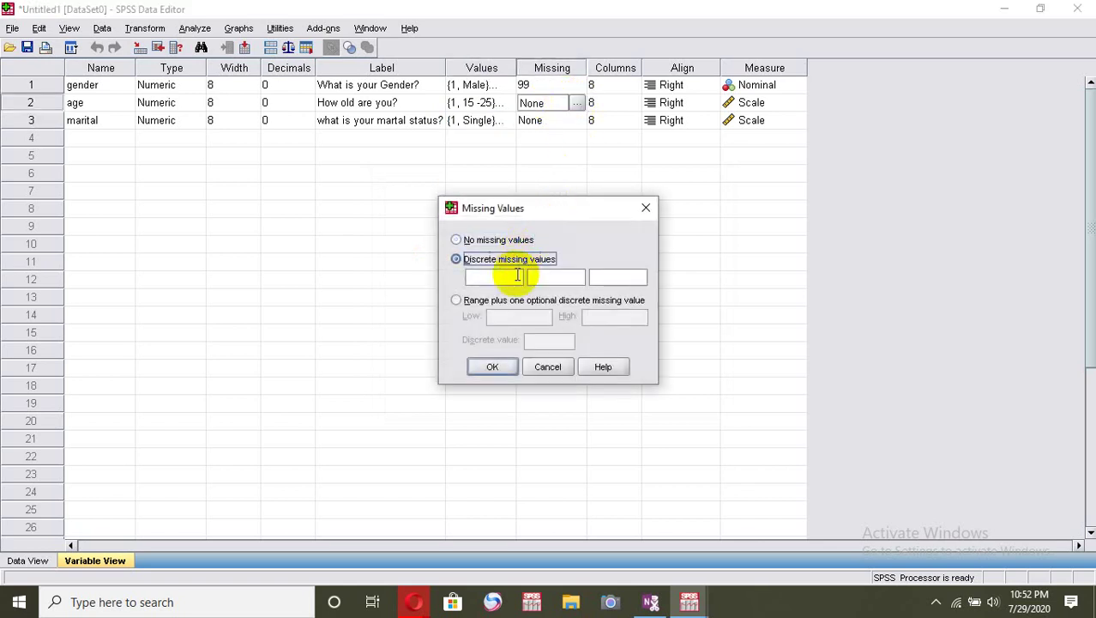
{"action": "left_click", "coordinate": [506, 278]}
{"action": "type", "text": "99"}
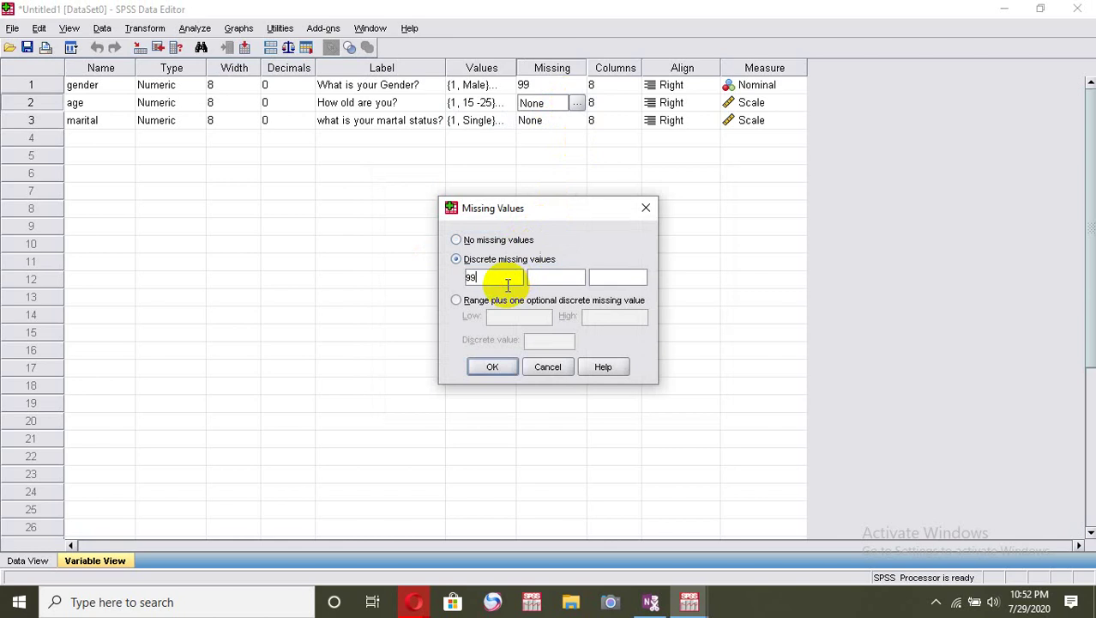
{"action": "left_click", "coordinate": [497, 367]}
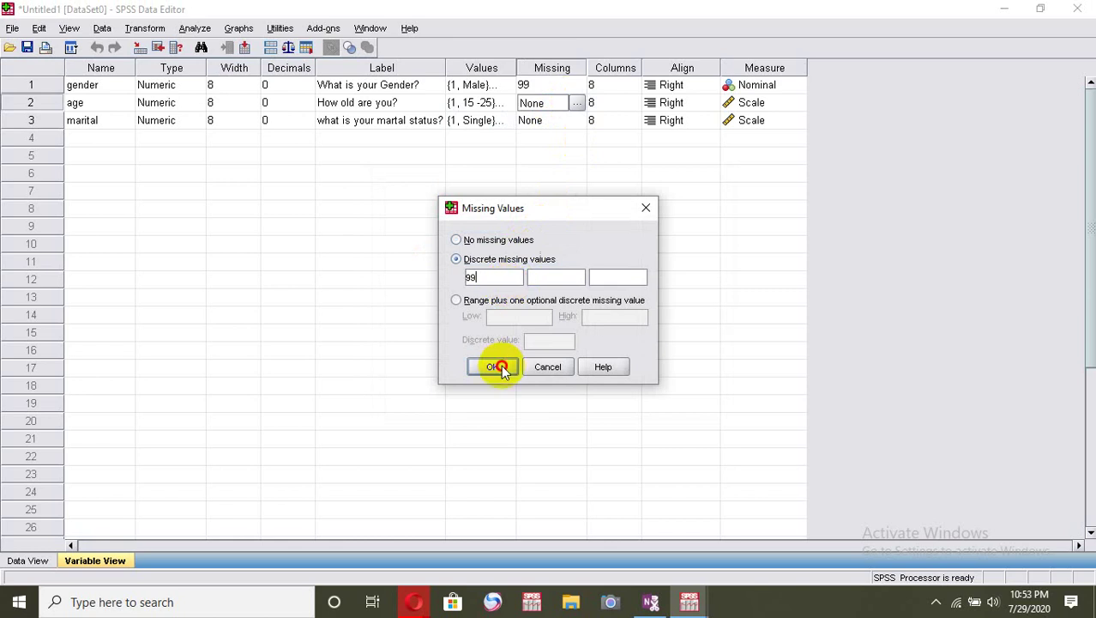
Set 99 as a discrete missing value for the marital variable
{"action": "left_click", "coordinate": [566, 120]}
{"action": "left_click", "coordinate": [576, 120]}
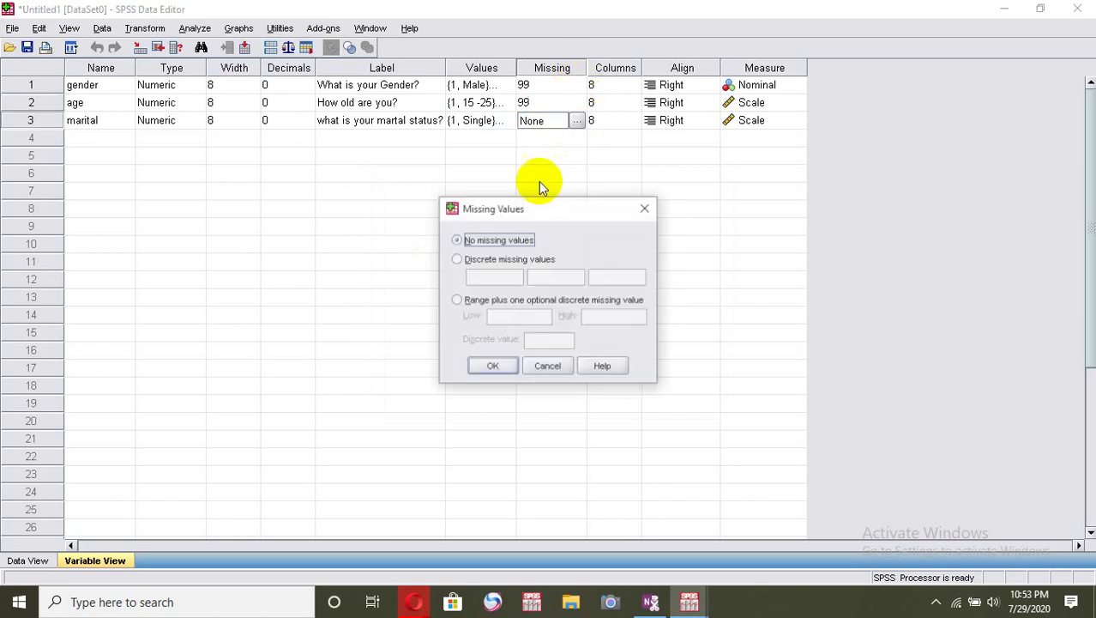
{"action": "left_click", "coordinate": [498, 259]}
{"action": "left_click", "coordinate": [505, 274]}
{"action": "type", "text": "99"}
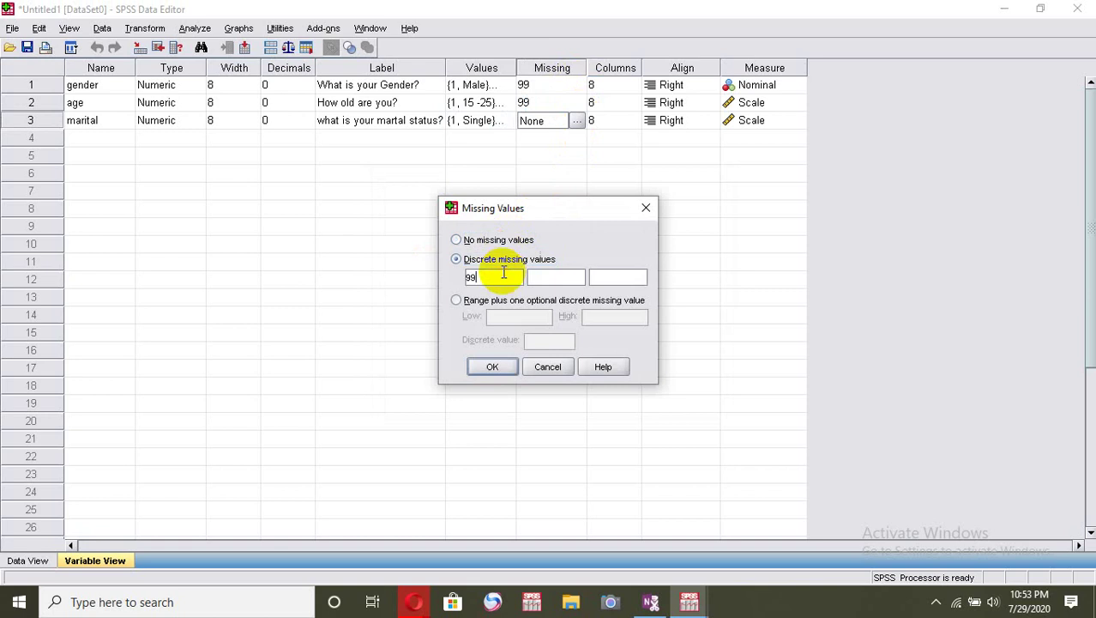
{"action": "left_click", "coordinate": [492, 366]}
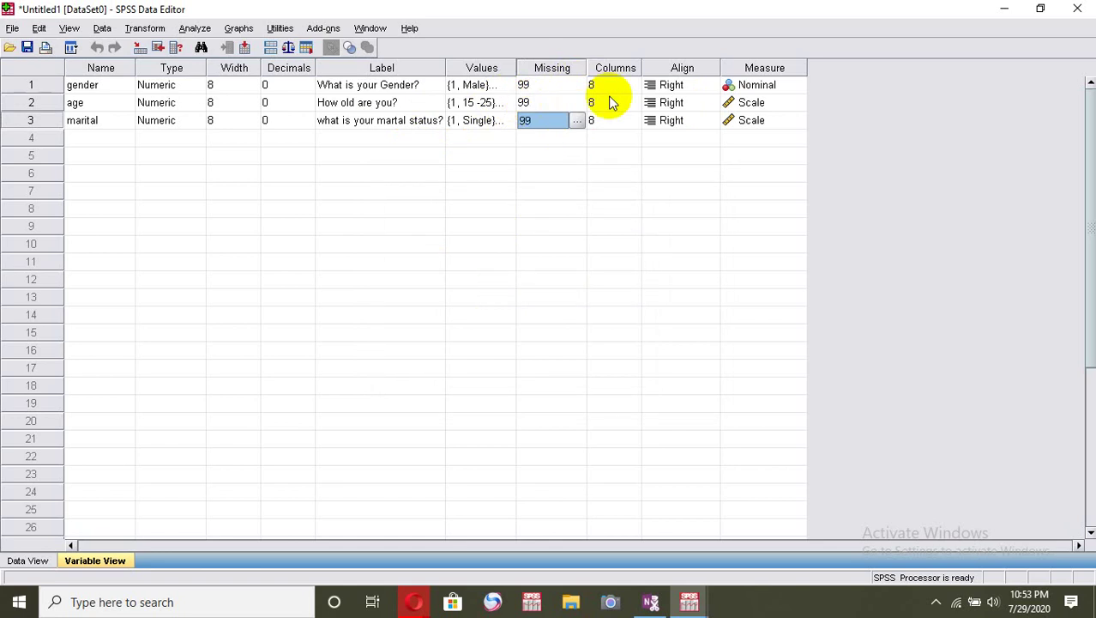
Set the measurement level of age to Ordinal and of marital to Nominal
{"action": "left_click", "coordinate": [790, 102]}
{"action": "left_click", "coordinate": [797, 102]}
{"action": "left_click", "coordinate": [762, 140]}
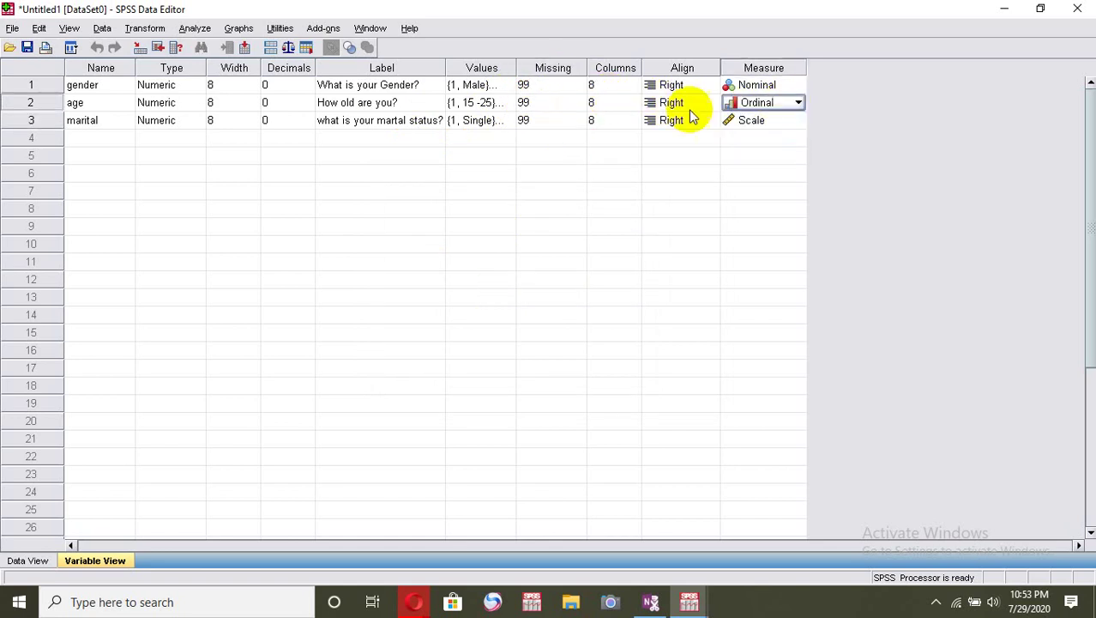
{"action": "left_click", "coordinate": [763, 122]}
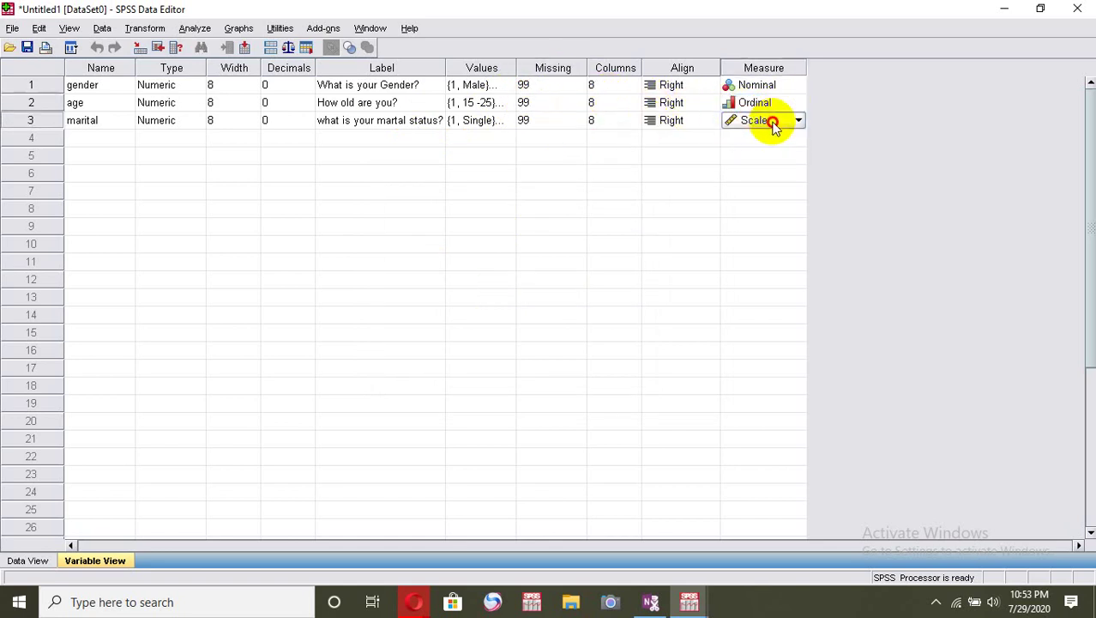
{"action": "left_click", "coordinate": [765, 123]}
{"action": "left_click", "coordinate": [762, 171]}
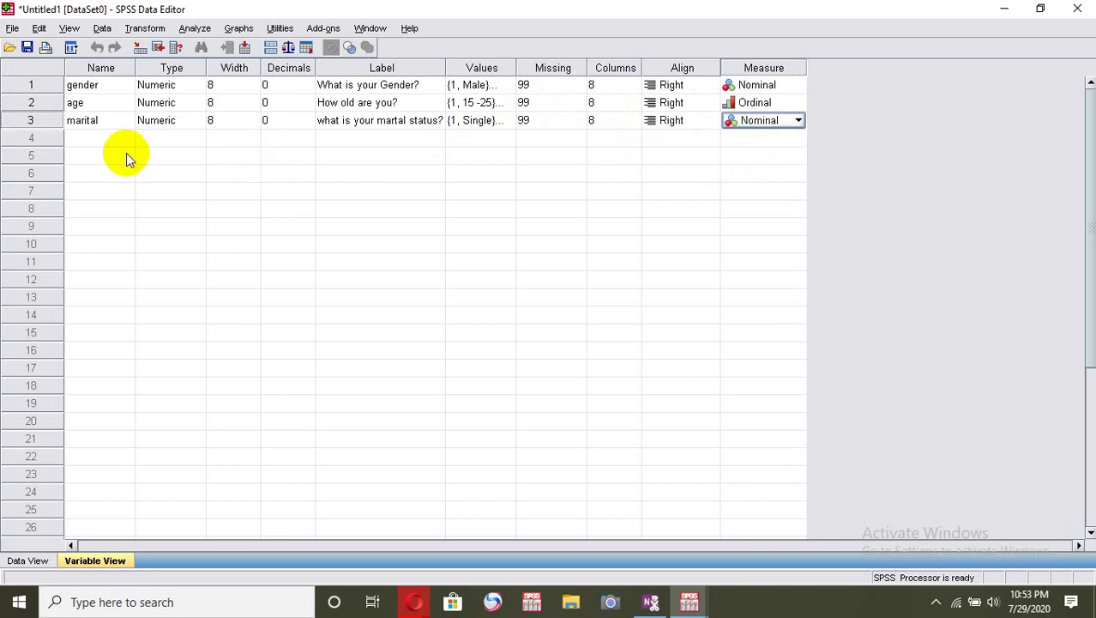
Add a fourth variable named Educatgion in the variable list and set its decimals to 0
{"action": "left_click", "coordinate": [99, 137]}
{"action": "type", "text": "E"}
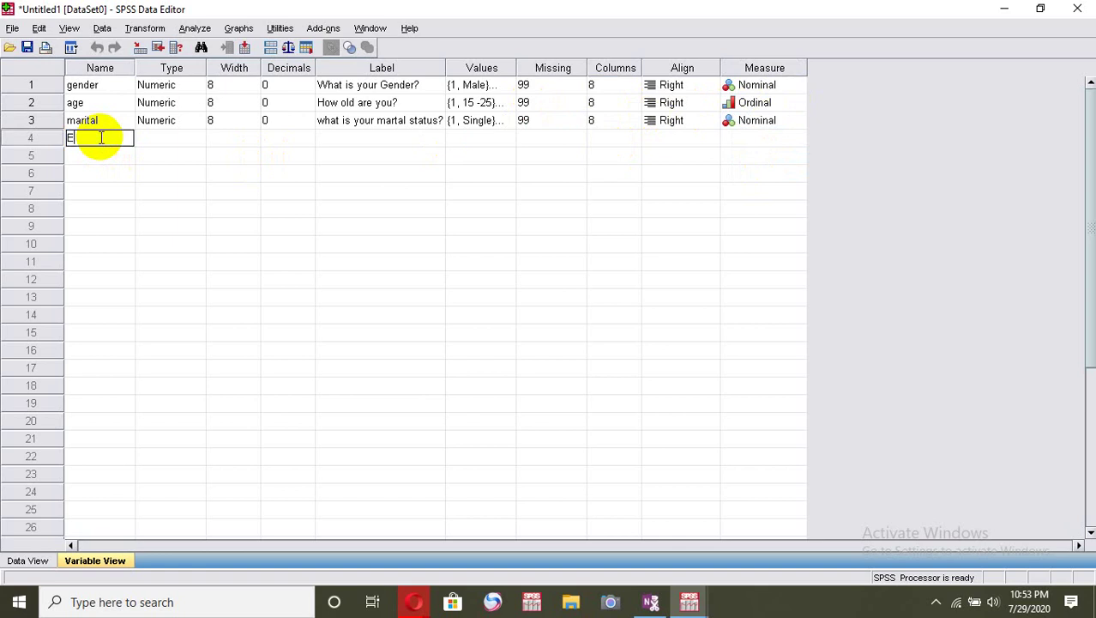
{"action": "type", "text": "ducation"}
{"action": "key", "text": "Tab"}
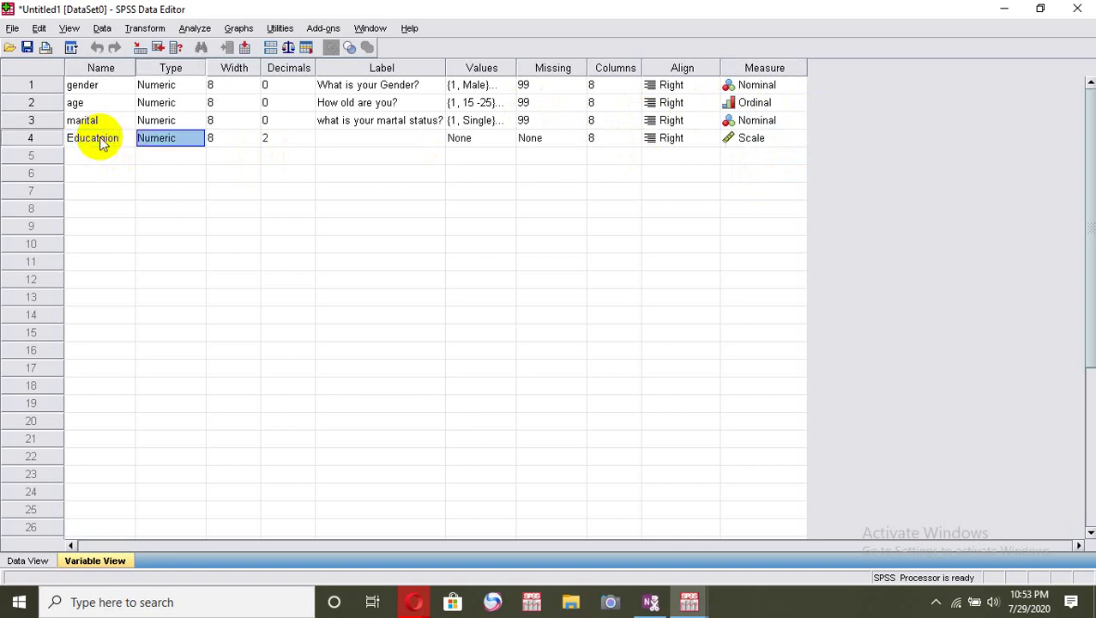
{"action": "left_click", "coordinate": [296, 137]}
{"action": "left_click", "coordinate": [307, 142]}
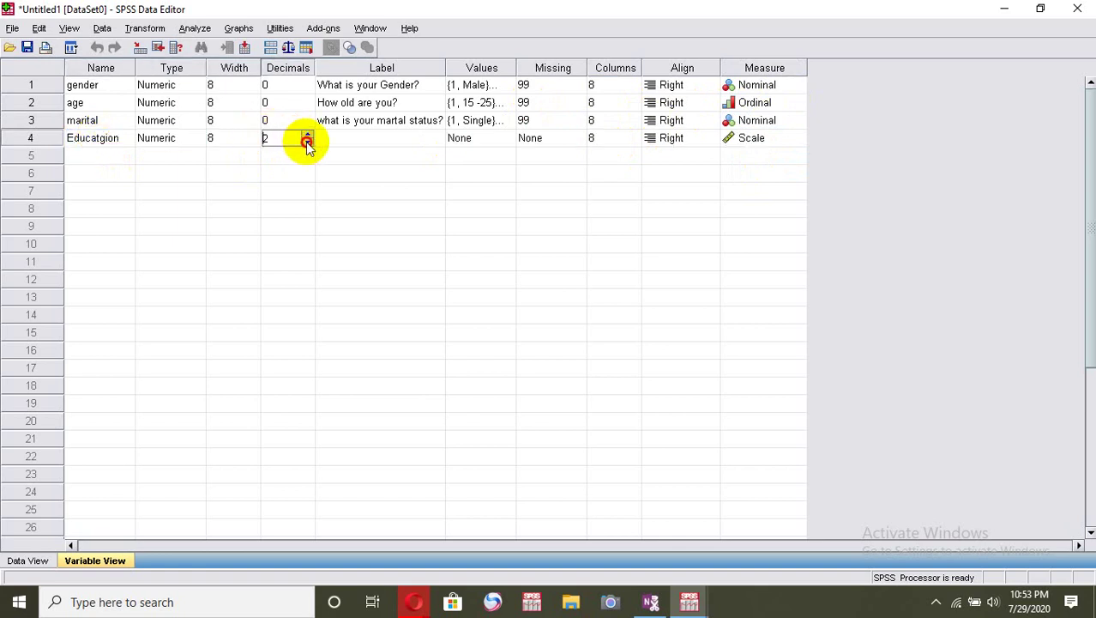
{"action": "left_click", "coordinate": [307, 142]}
Label the fourth variable, for education, "Respondents Education Level"
{"action": "left_click", "coordinate": [335, 141]}
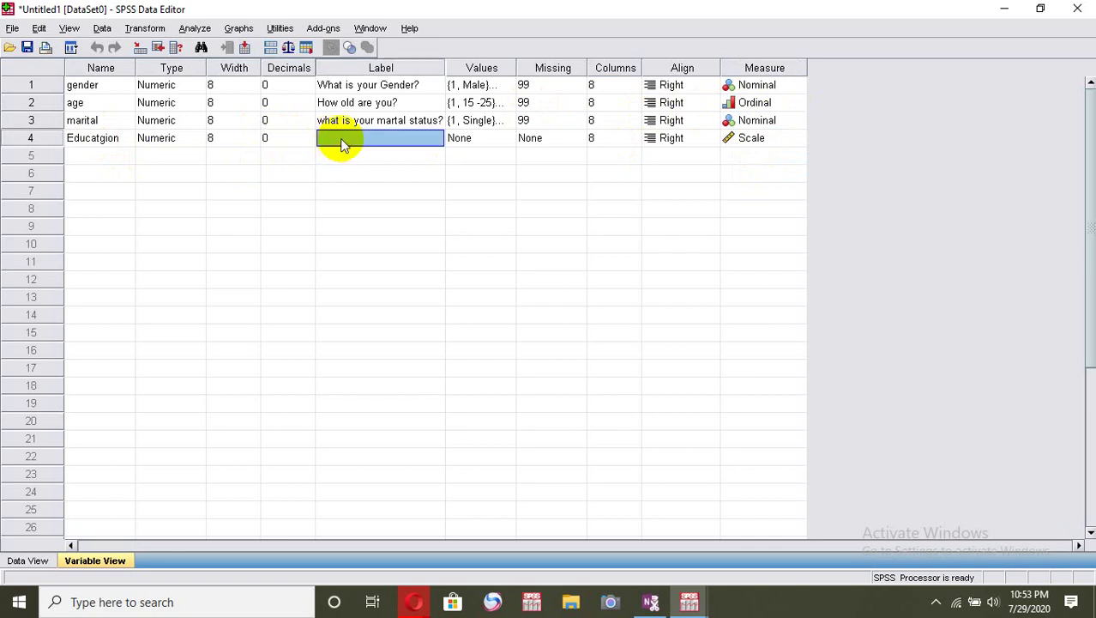
{"action": "type", "text": "what"}
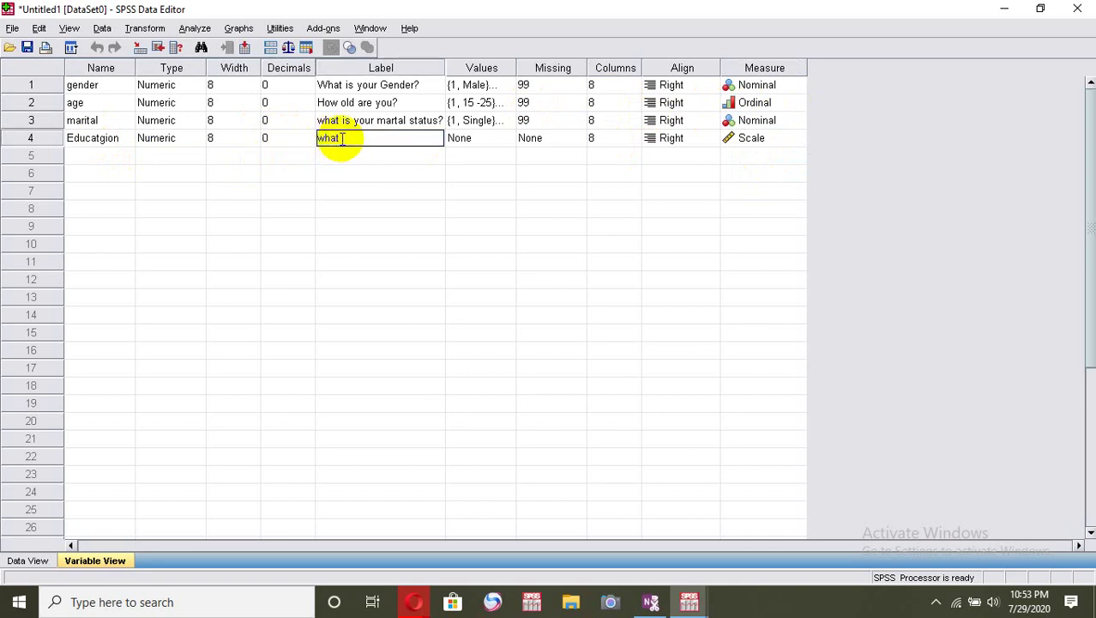
{"action": "key", "text": "BackSpace"}
{"action": "key", "text": "BackSpace"}
{"action": "key", "text": "BackSpace"}
{"action": "key", "text": "BackSpace"}
{"action": "type", "text": "E"}
{"action": "key", "text": "BackSpace"}
{"action": "type", "text": "Reppondents Educatio"}
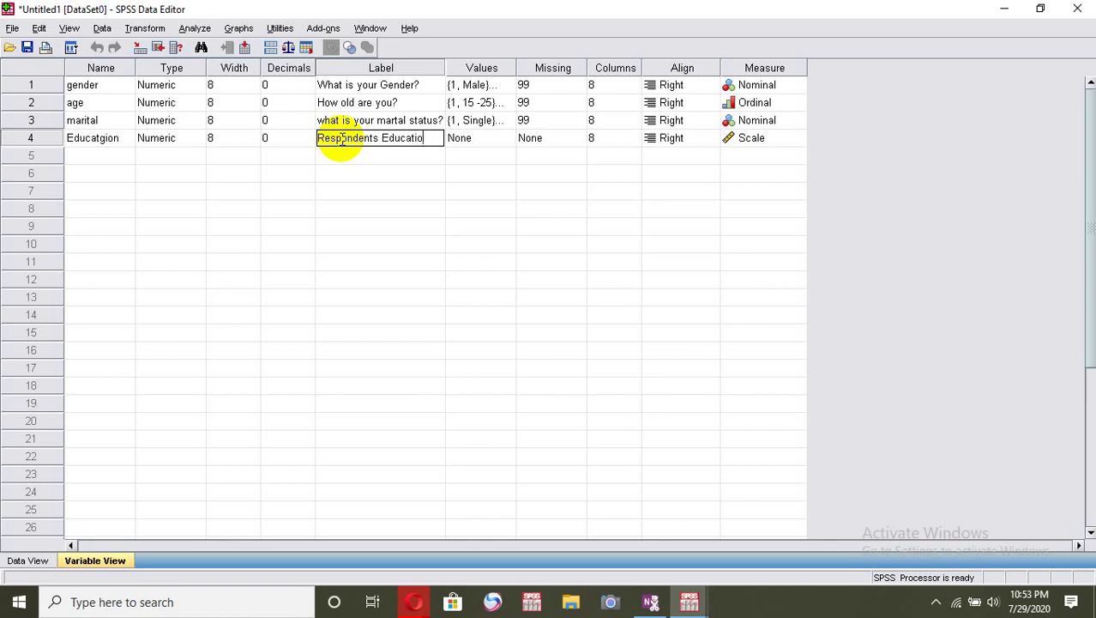
{"action": "type", "text": "n Level"}
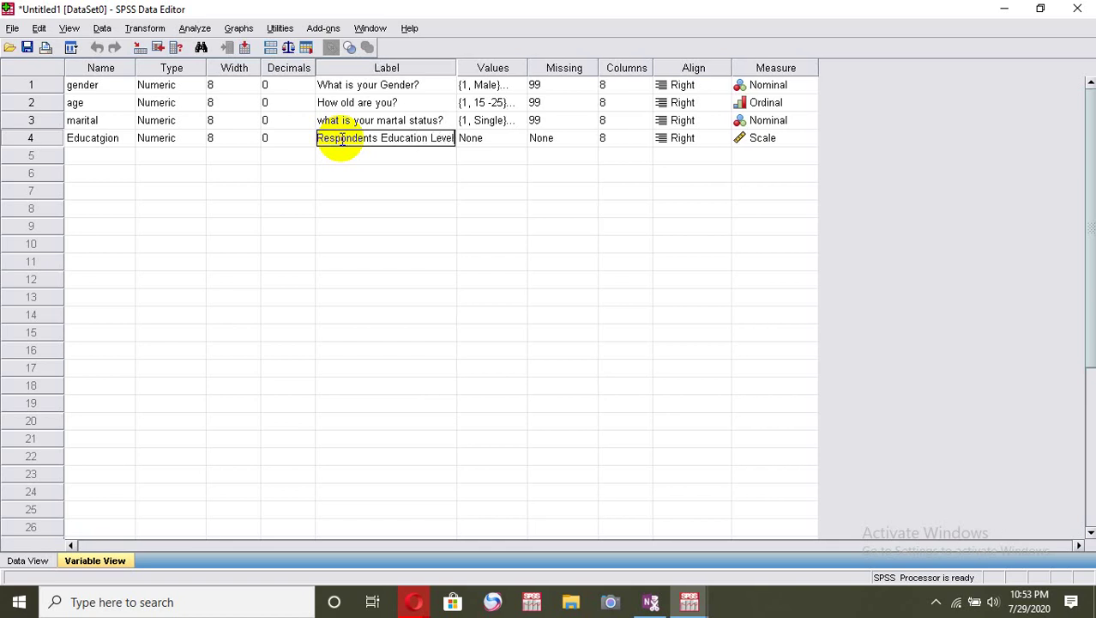
Add the value label 1 = "Secondary" to the education variable
{"action": "left_click", "coordinate": [506, 137]}
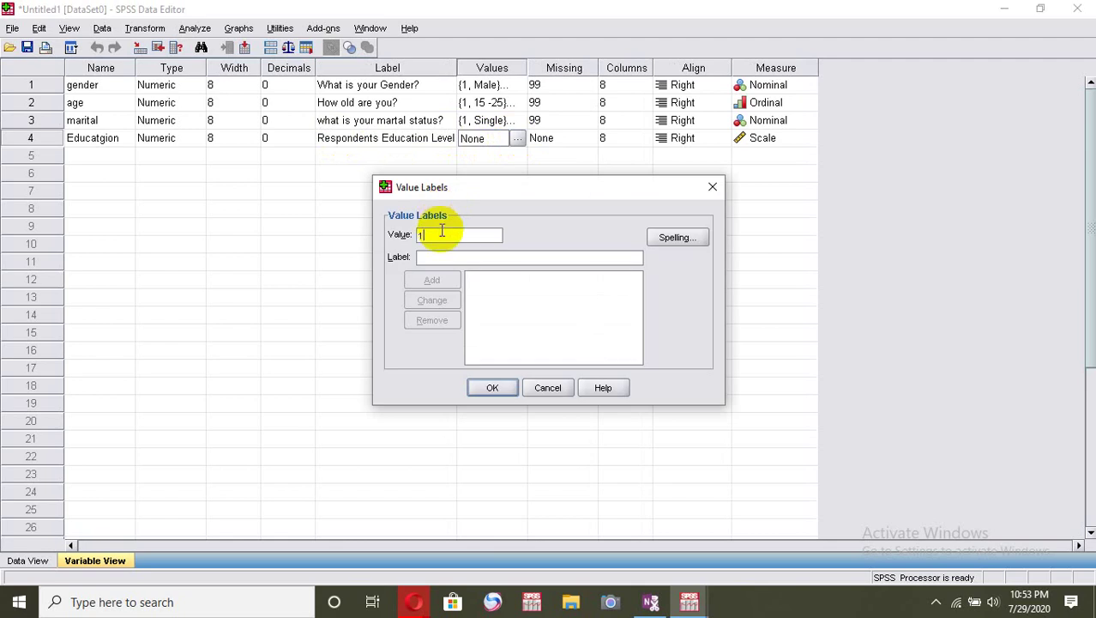
{"action": "left_click", "coordinate": [443, 256]}
{"action": "type", "text": "Pr"}
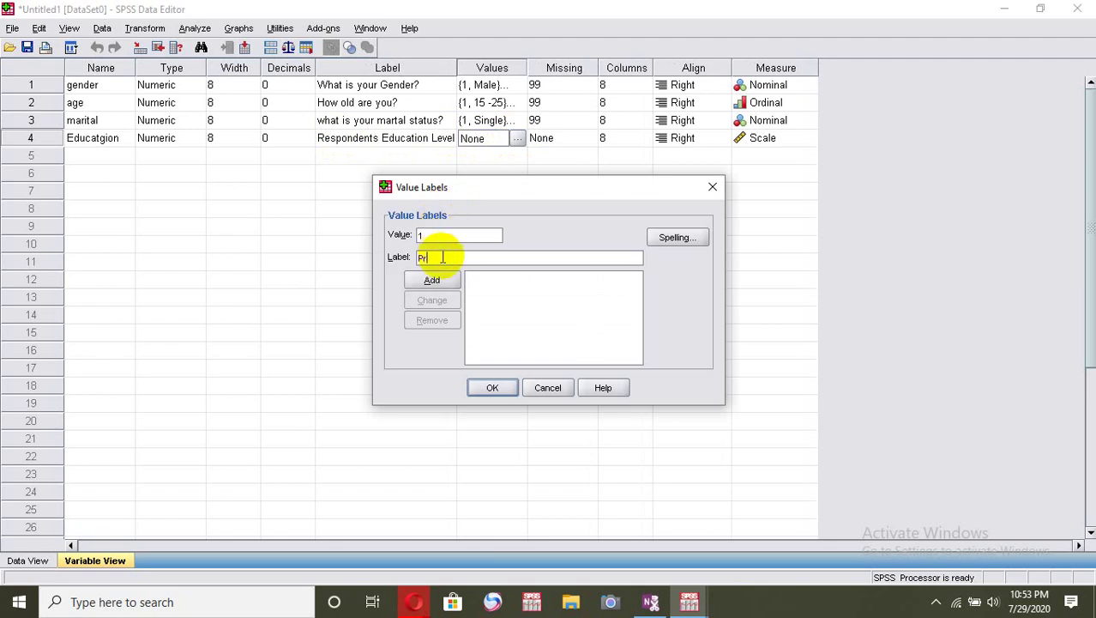
{"action": "key", "text": "BackSpace"}
{"action": "type", "text": "Secondary"}
{"action": "left_click", "coordinate": [439, 279]}
Add the value label 2 = "Bachelor" to the education variable
{"action": "type", "text": "2"}
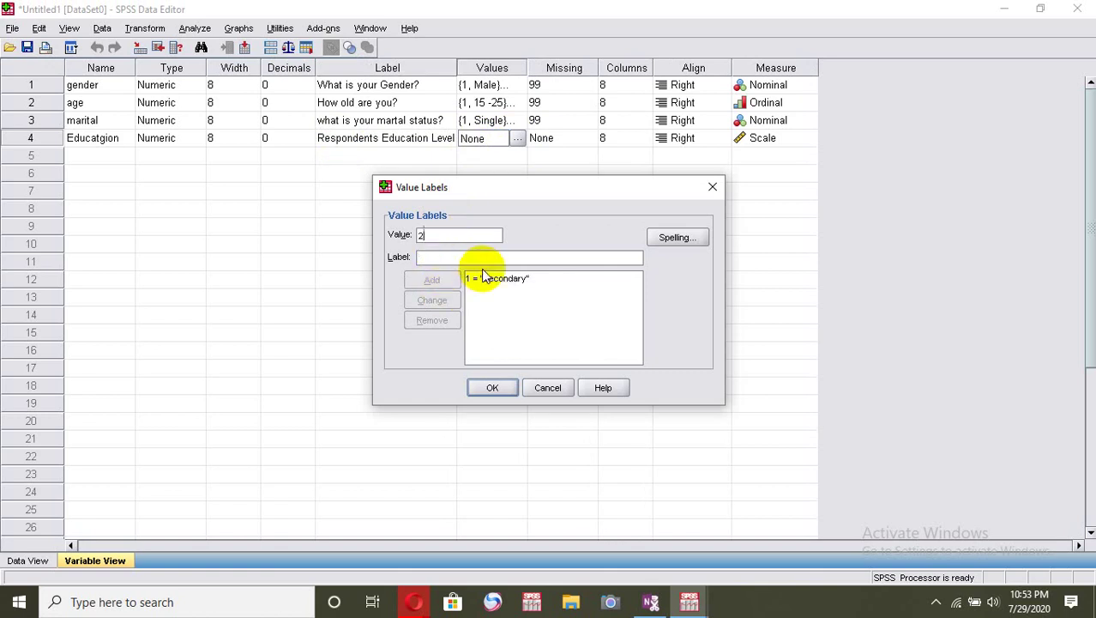
{"action": "left_click", "coordinate": [492, 257]}
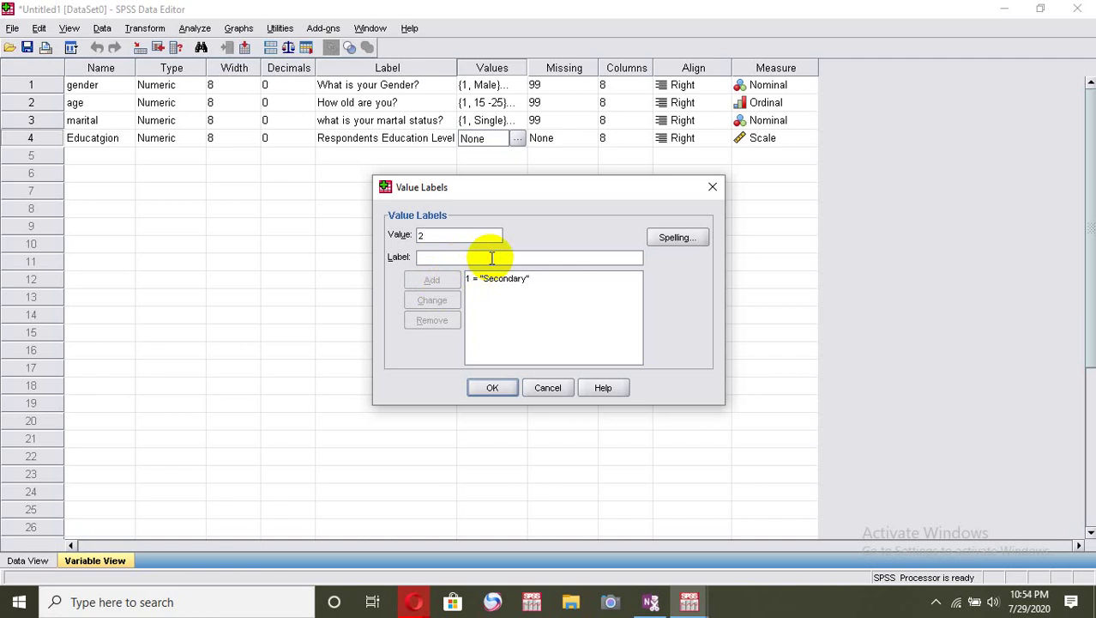
{"action": "type", "text": "Batch"}
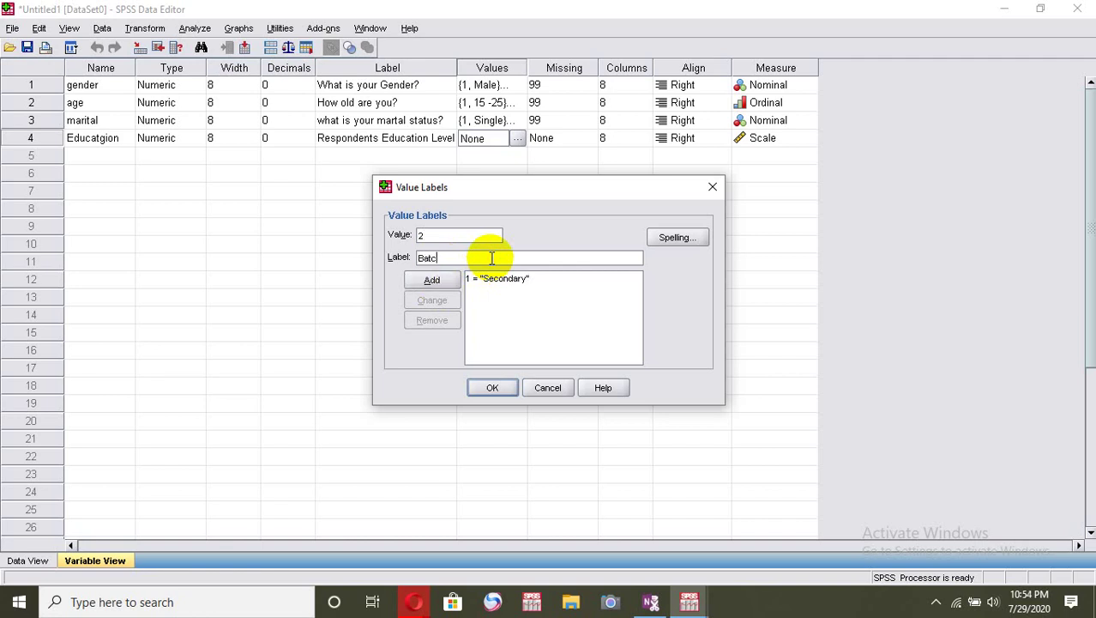
{"action": "key", "text": "BackSpace"}
{"action": "key", "text": "BackSpace"}
{"action": "type", "text": "chelor"}
{"action": "left_click", "coordinate": [434, 280]}
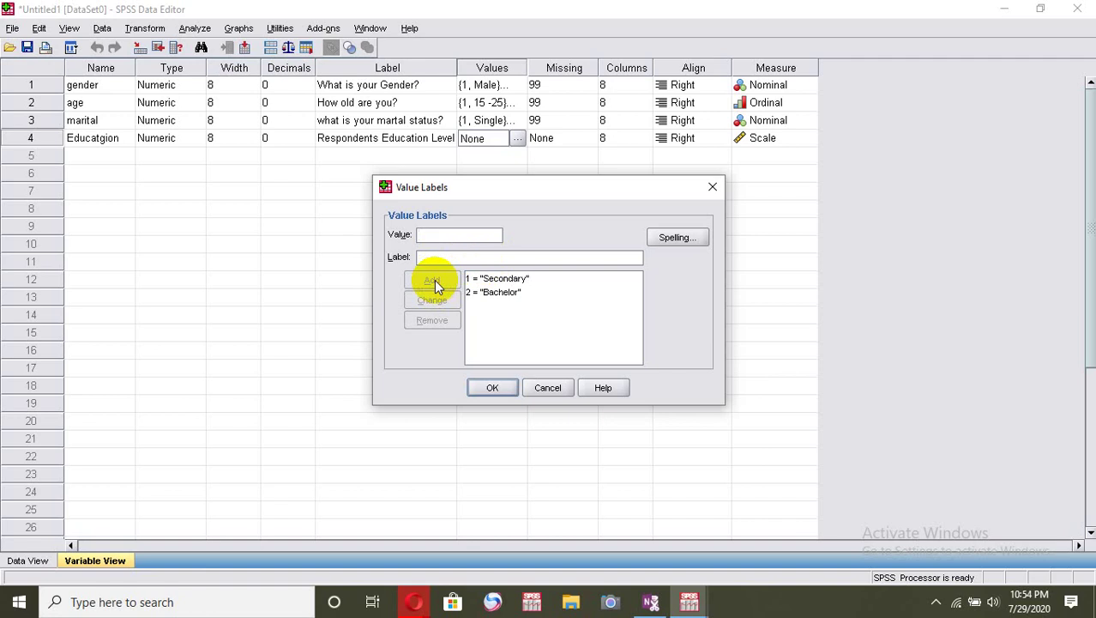
Add the value labels 3 = "Master" and 4 = "PHD." to the education variable
{"action": "type", "text": "3"}
{"action": "left_click", "coordinate": [459, 258]}
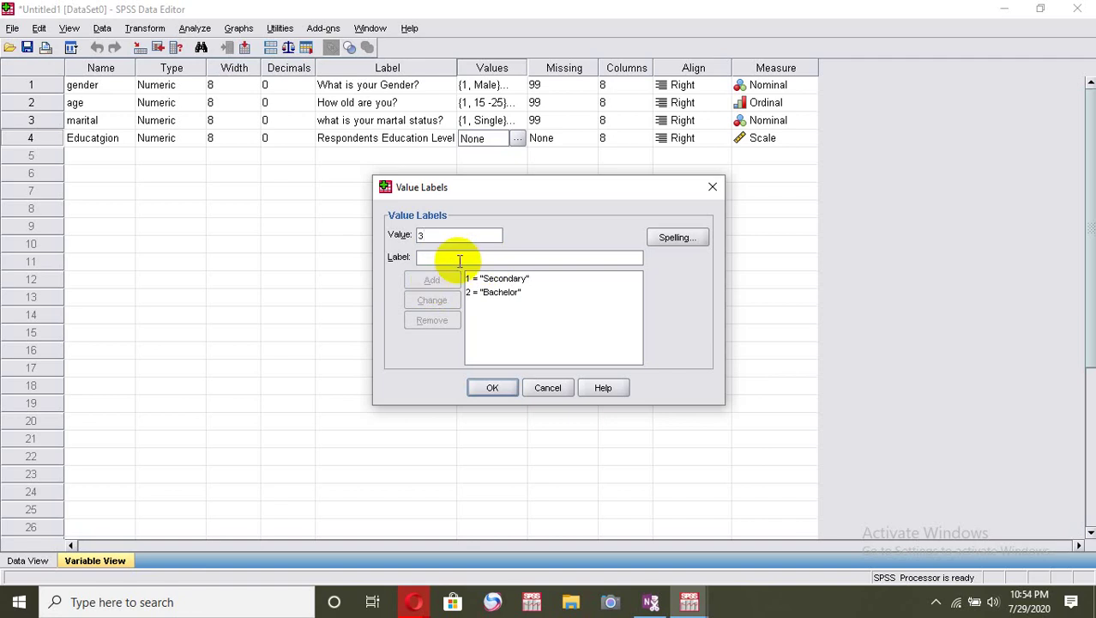
{"action": "type", "text": "Master"}
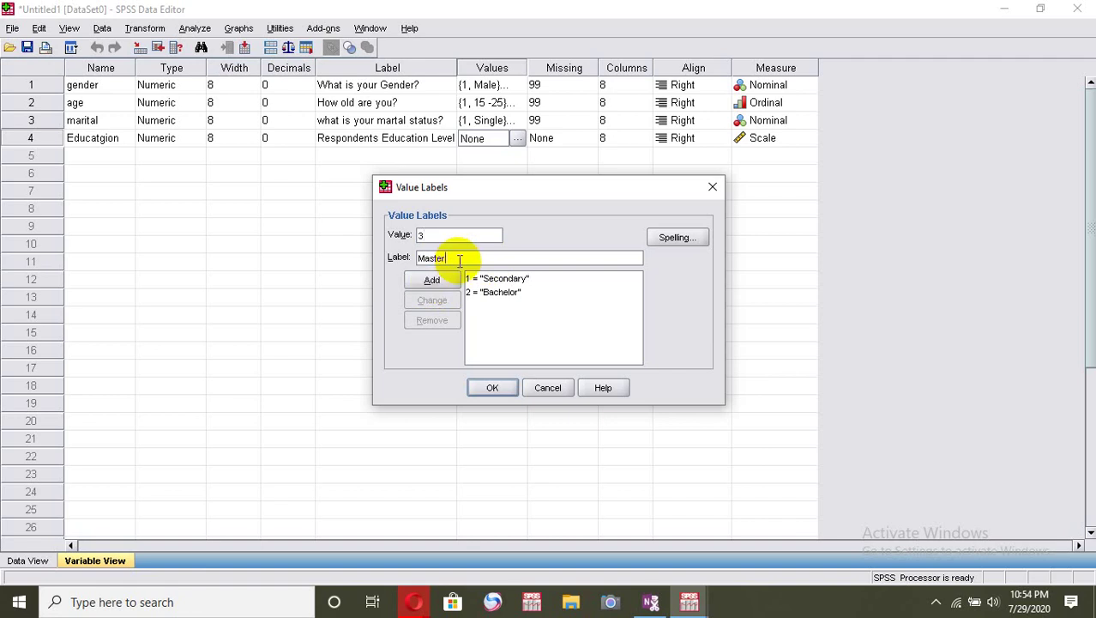
{"action": "left_click", "coordinate": [443, 279]}
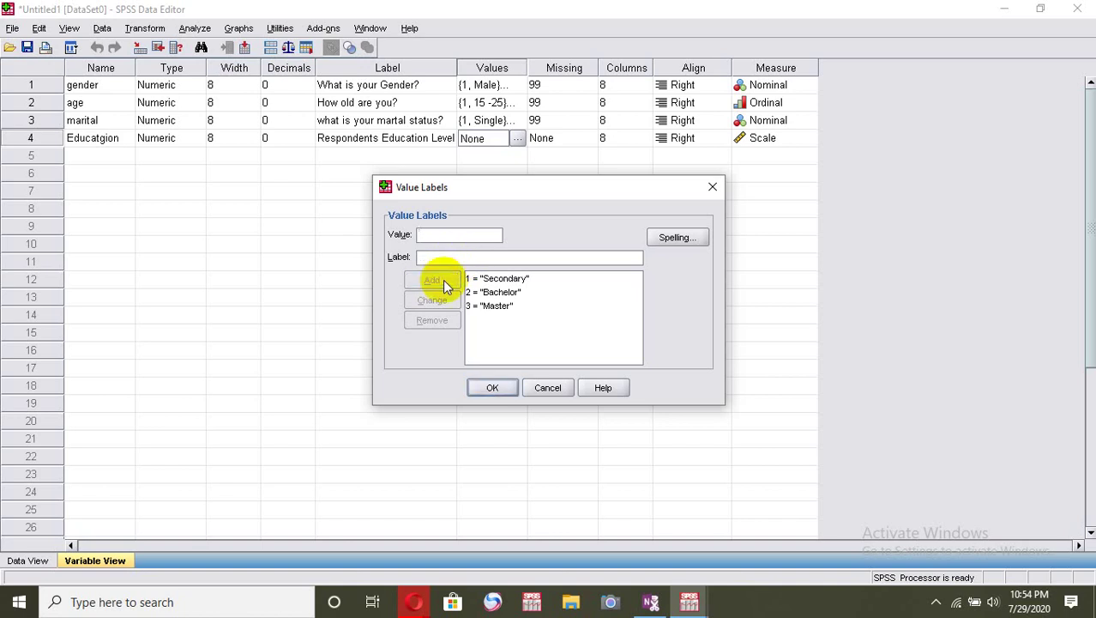
{"action": "type", "text": "4"}
{"action": "left_click", "coordinate": [468, 257]}
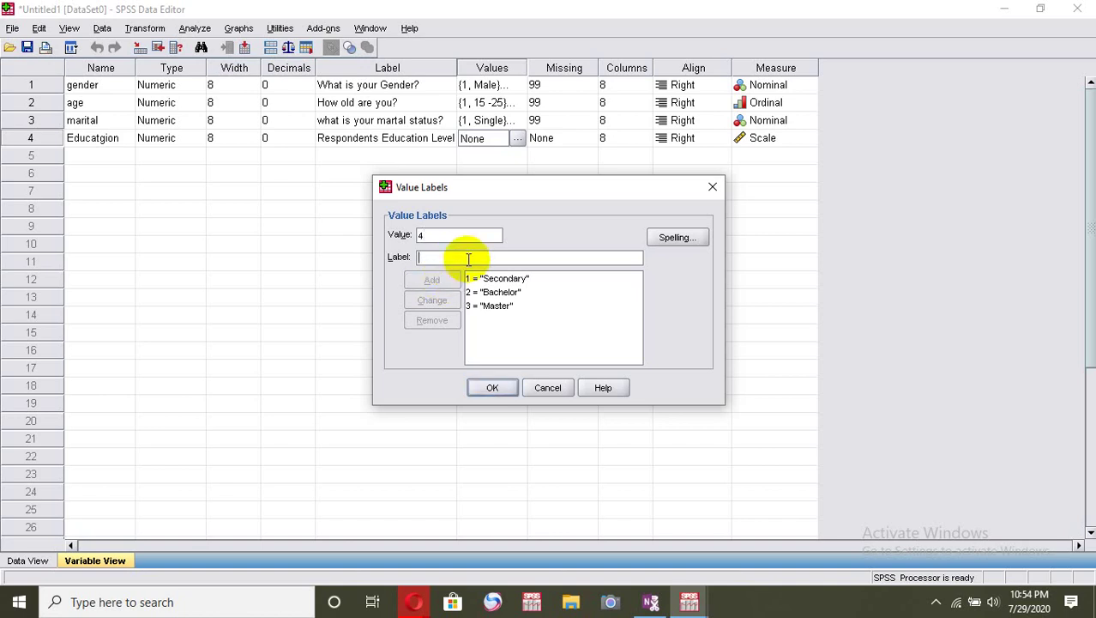
{"action": "type", "text": "PHD."}
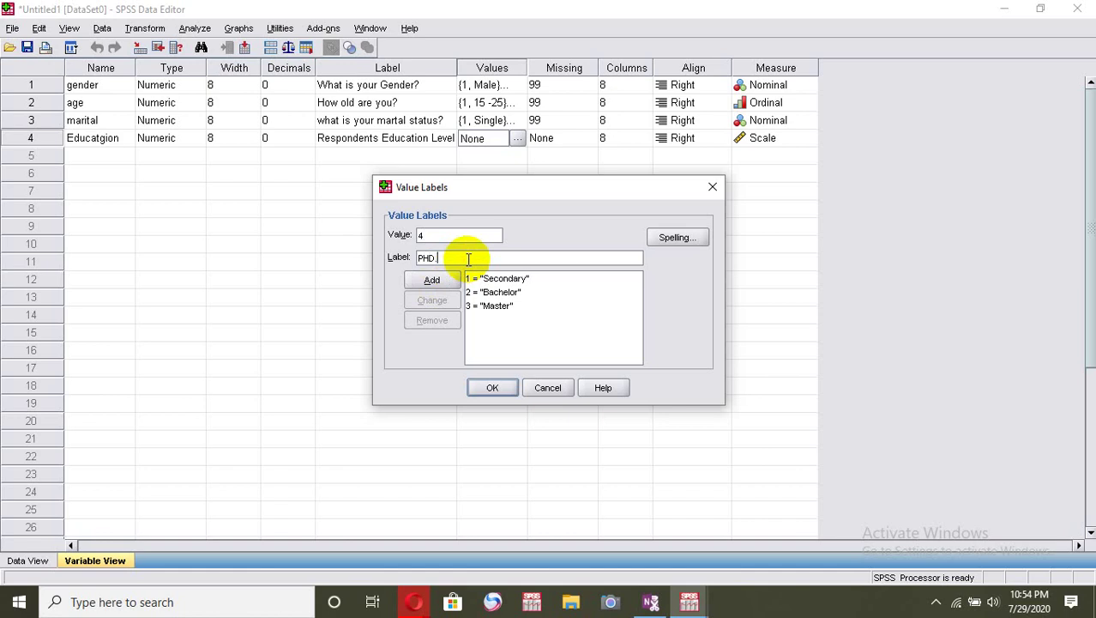
{"action": "left_click", "coordinate": [450, 281]}
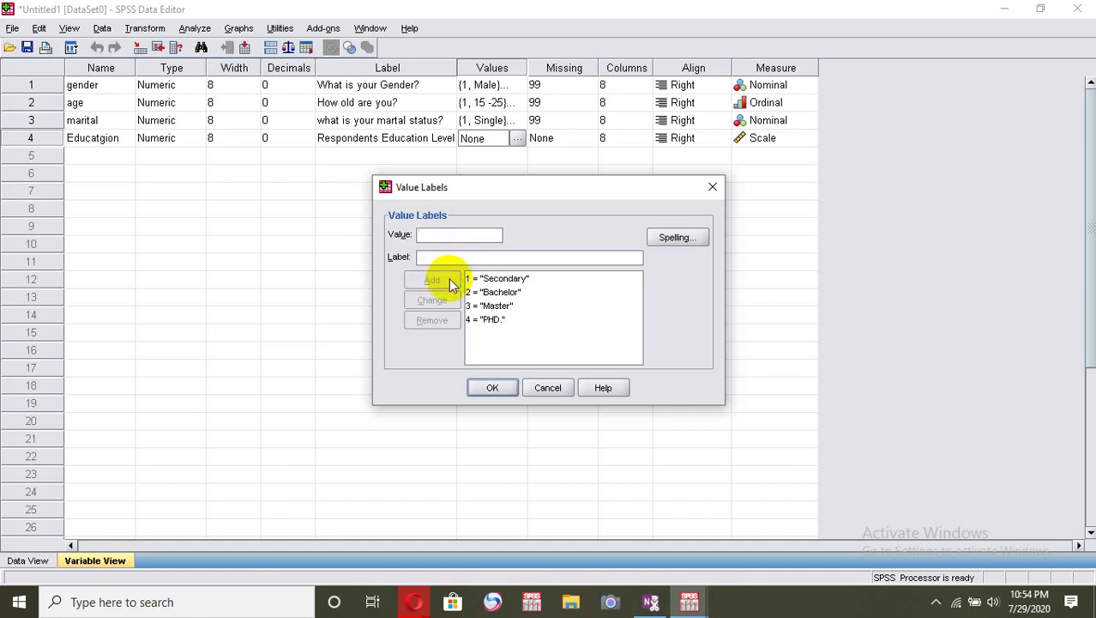
Add the value label 99 = "missing" to the education variable and accept its value labels
{"action": "type", "text": "99"}
{"action": "left_click", "coordinate": [463, 258]}
{"action": "type", "text": "mi"}
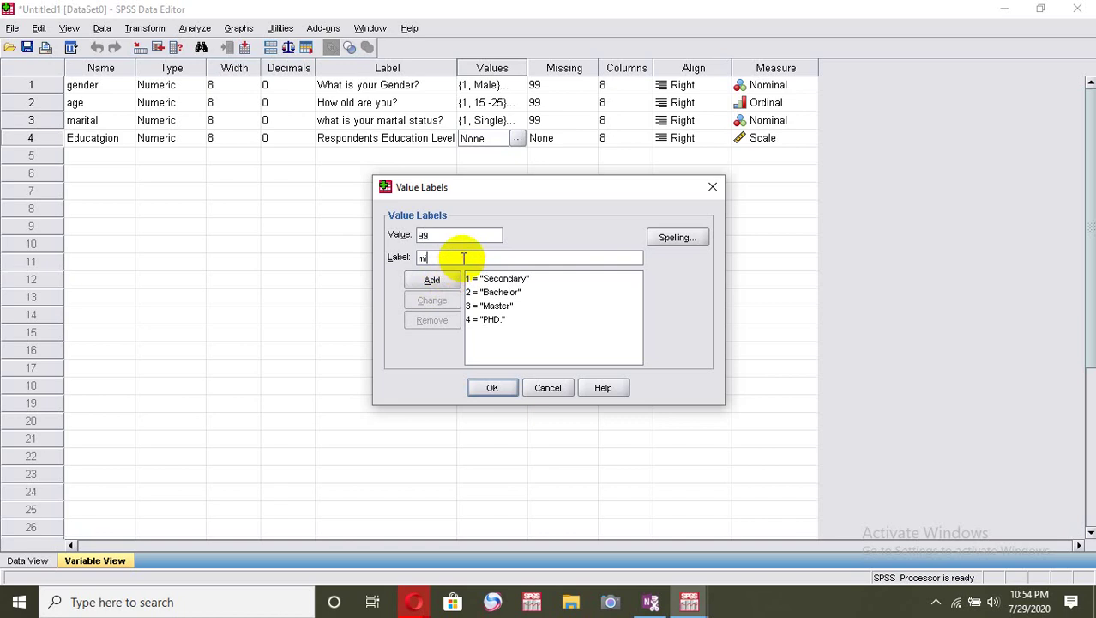
{"action": "type", "text": "ssing"}
{"action": "left_click", "coordinate": [444, 282]}
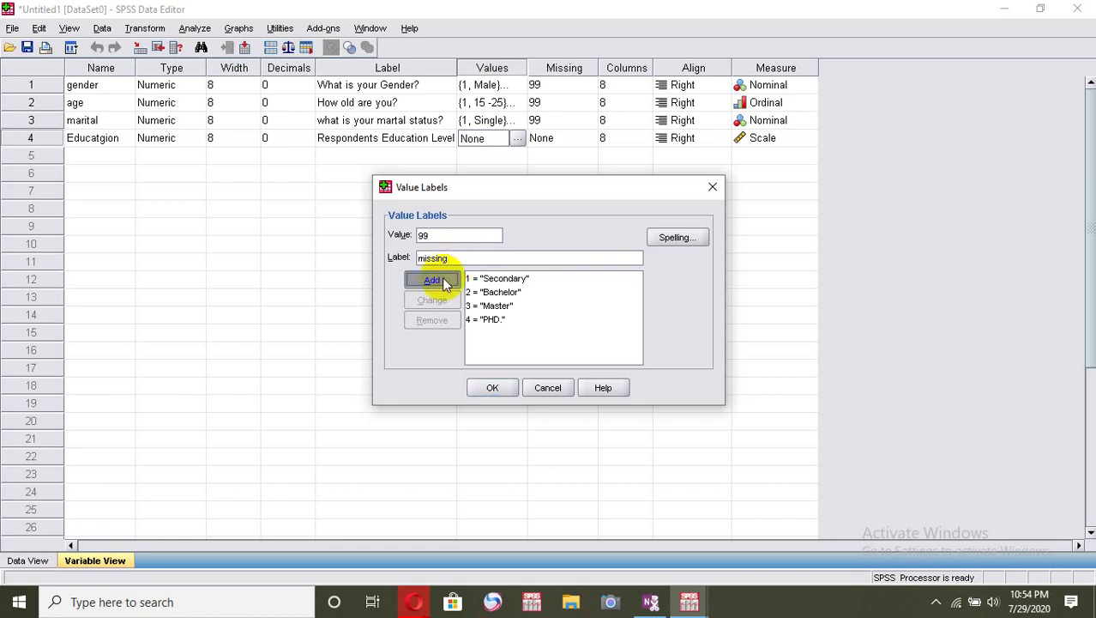
{"action": "left_click", "coordinate": [493, 386]}
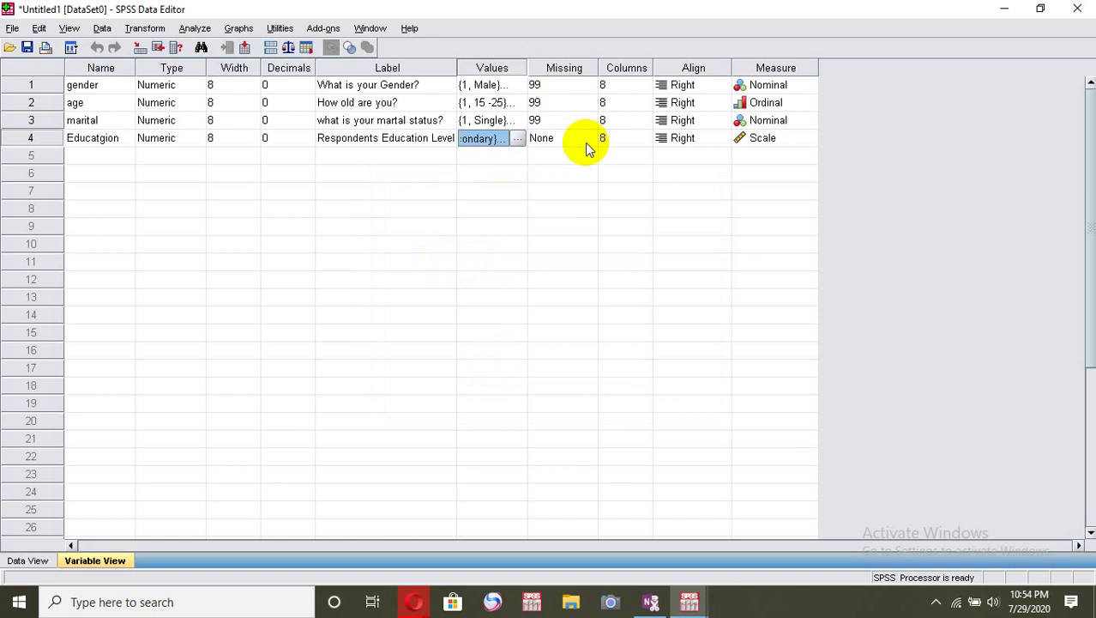
Set 99 as a discrete missing value for the education variable
{"action": "left_click", "coordinate": [588, 140]}
{"action": "left_click", "coordinate": [588, 140]}
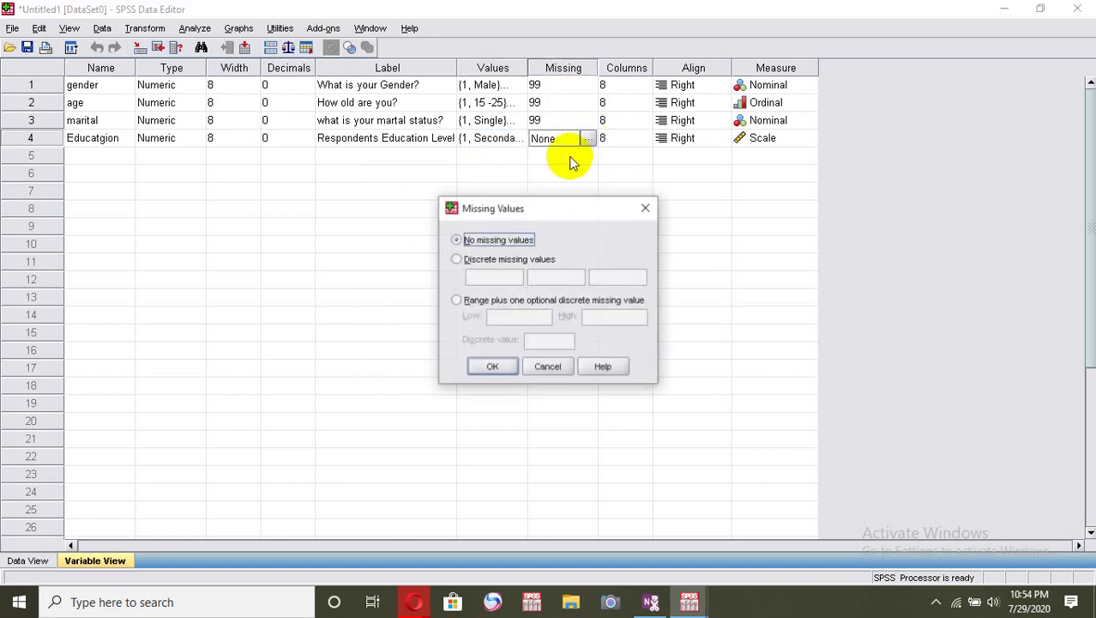
{"action": "left_click", "coordinate": [523, 267]}
{"action": "type", "text": "99"}
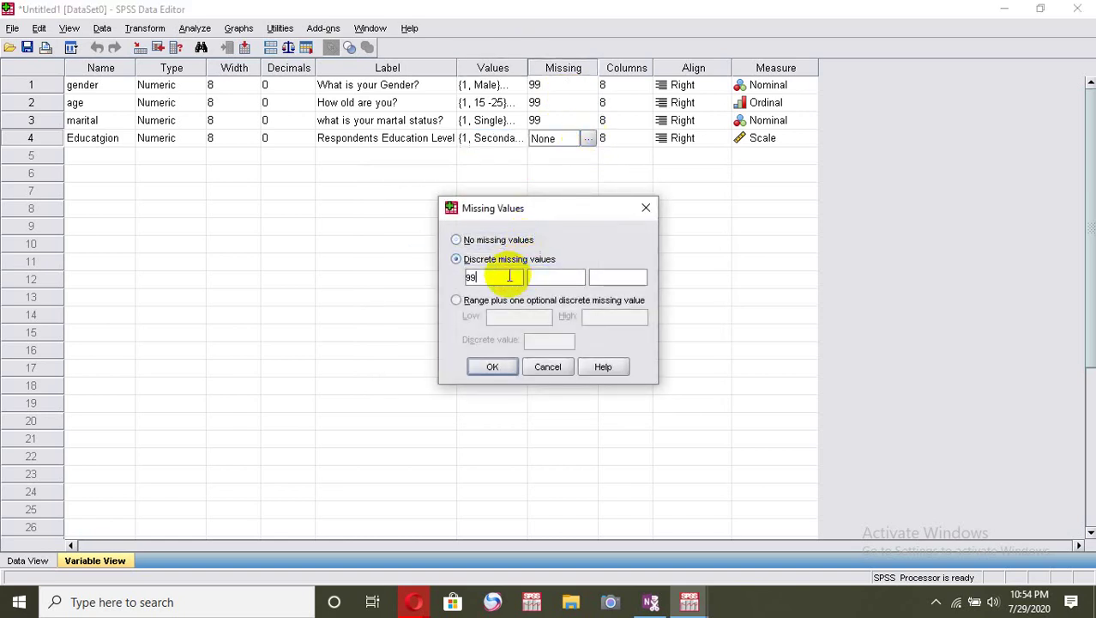
{"action": "left_click", "coordinate": [491, 367]}
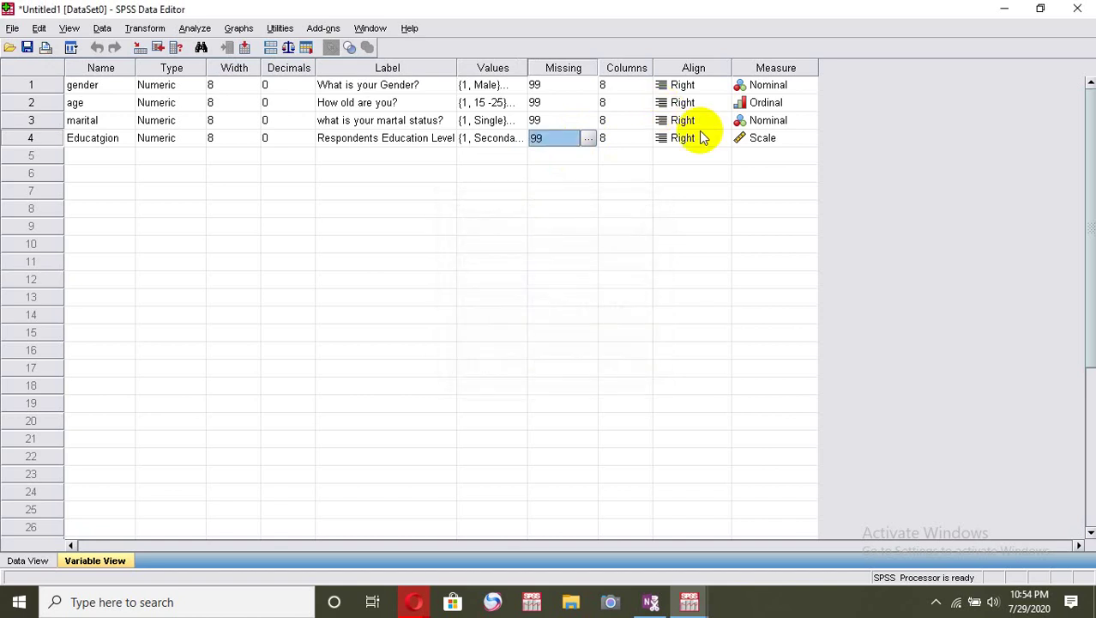
Set the measurement level of the education variable to Ordinal
{"action": "left_click", "coordinate": [794, 137]}
{"action": "left_click", "coordinate": [806, 138]}
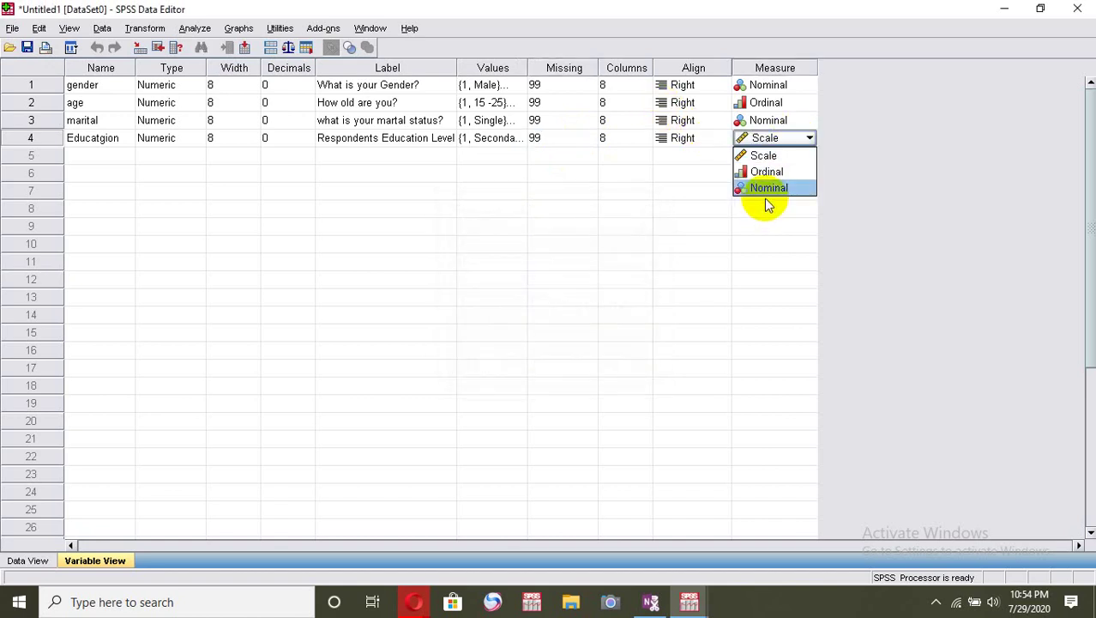
{"action": "left_click", "coordinate": [772, 189]}
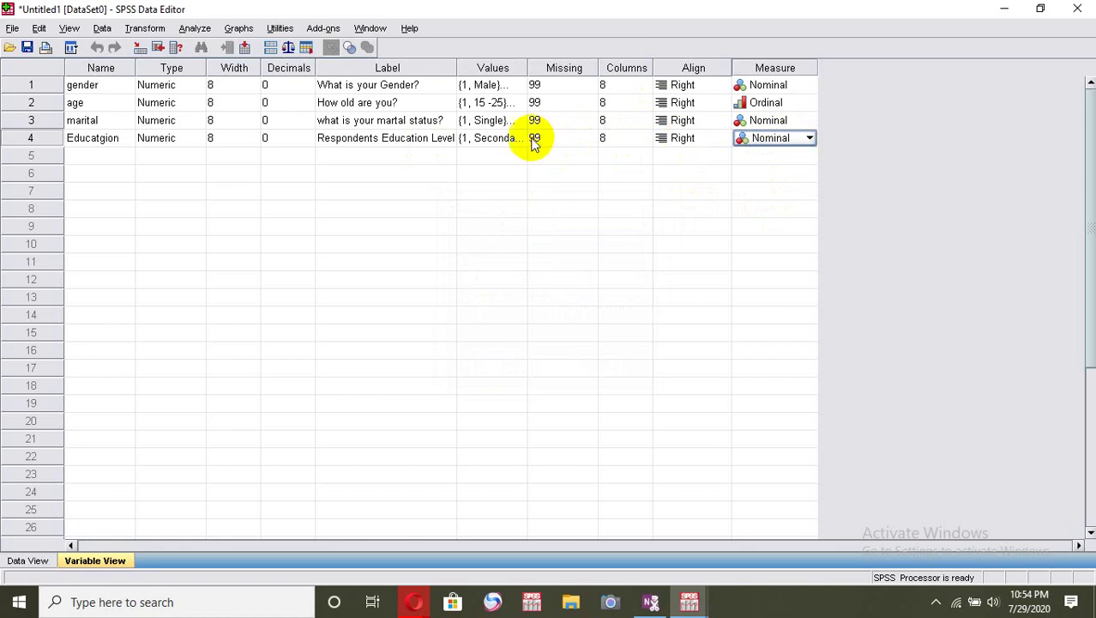
{"action": "left_click", "coordinate": [809, 138]}
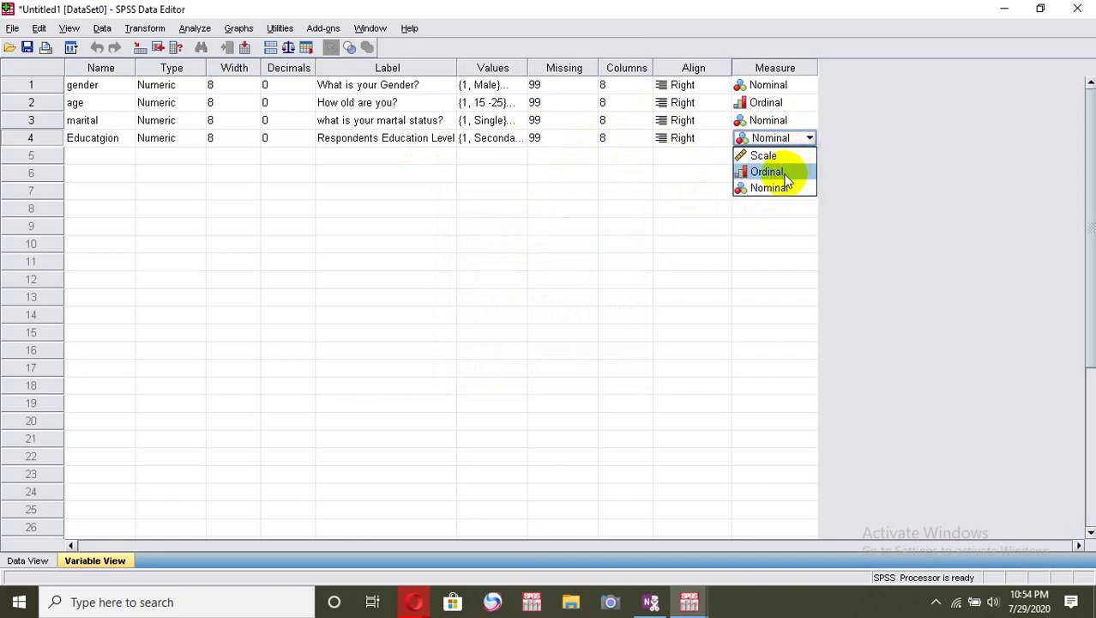
{"action": "left_click", "coordinate": [790, 173]}
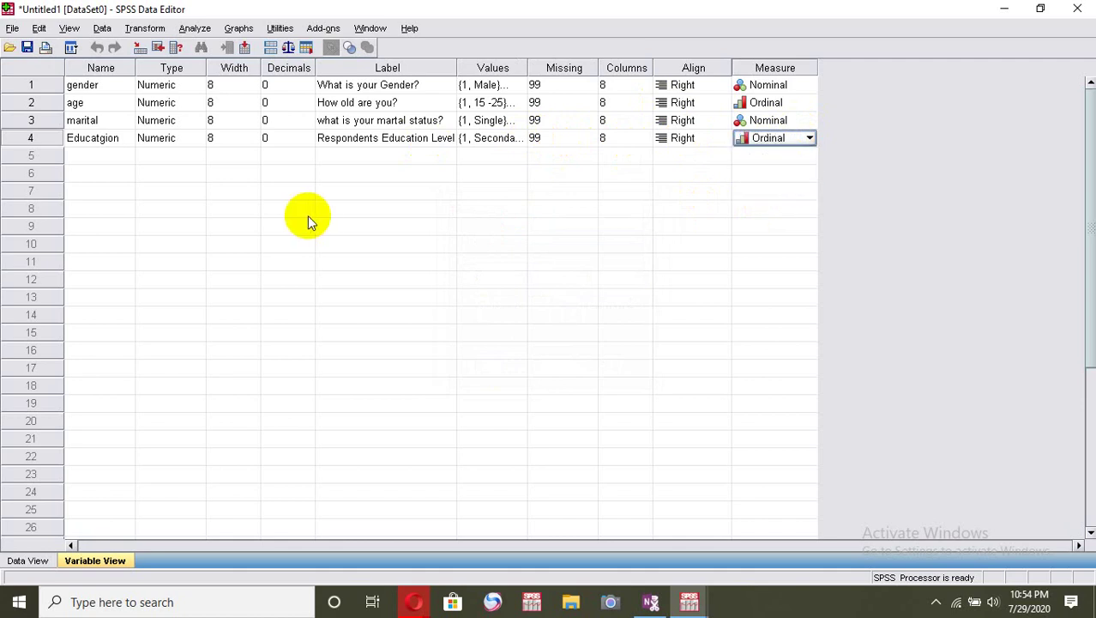
Add a fifth variable named occupation in the variable list and set its decimals to 0
{"action": "left_click", "coordinate": [86, 156]}
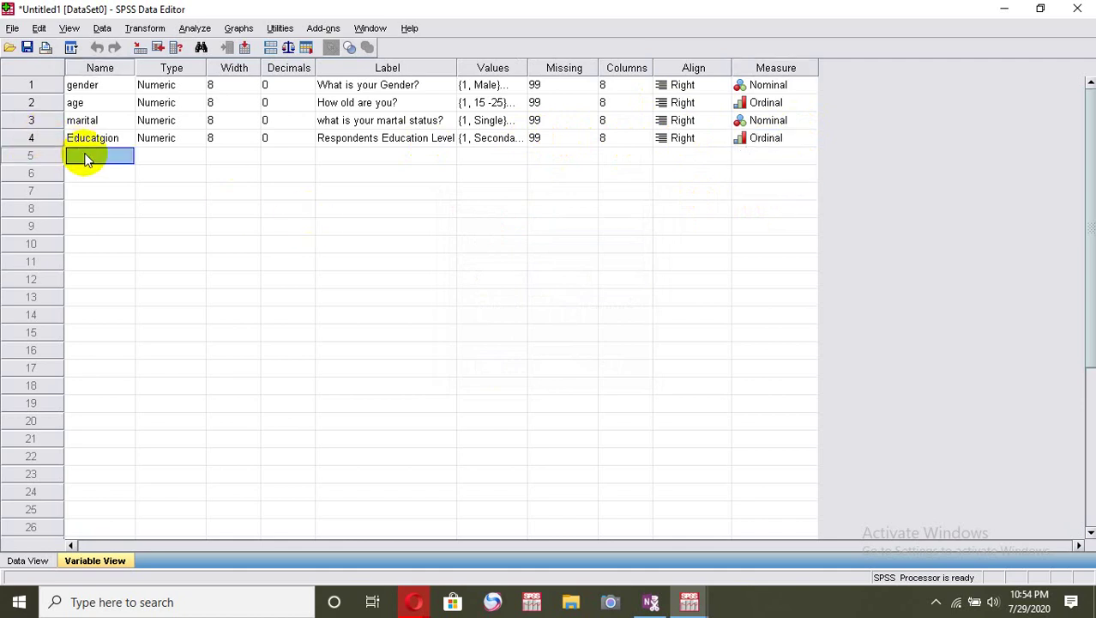
{"action": "type", "text": "occupation"}
{"action": "key", "text": "Tab"}
{"action": "left_click", "coordinate": [305, 162]}
{"action": "left_click", "coordinate": [305, 162]}
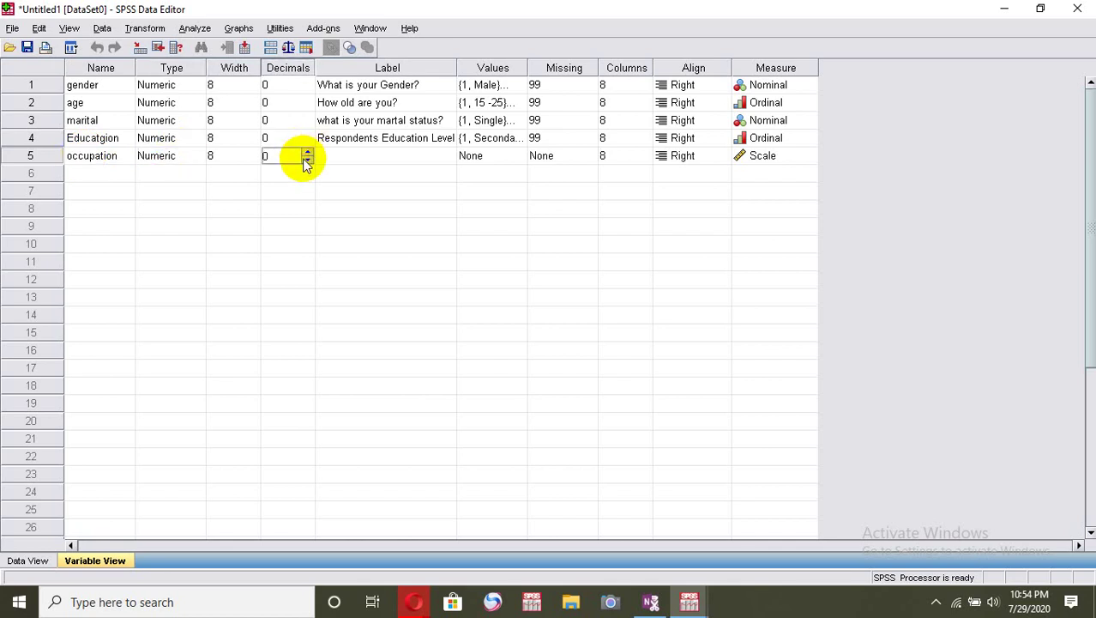
Label the occupation variable "what is your occupation?"
{"action": "left_click", "coordinate": [349, 159]}
{"action": "type", "text": "what is"}
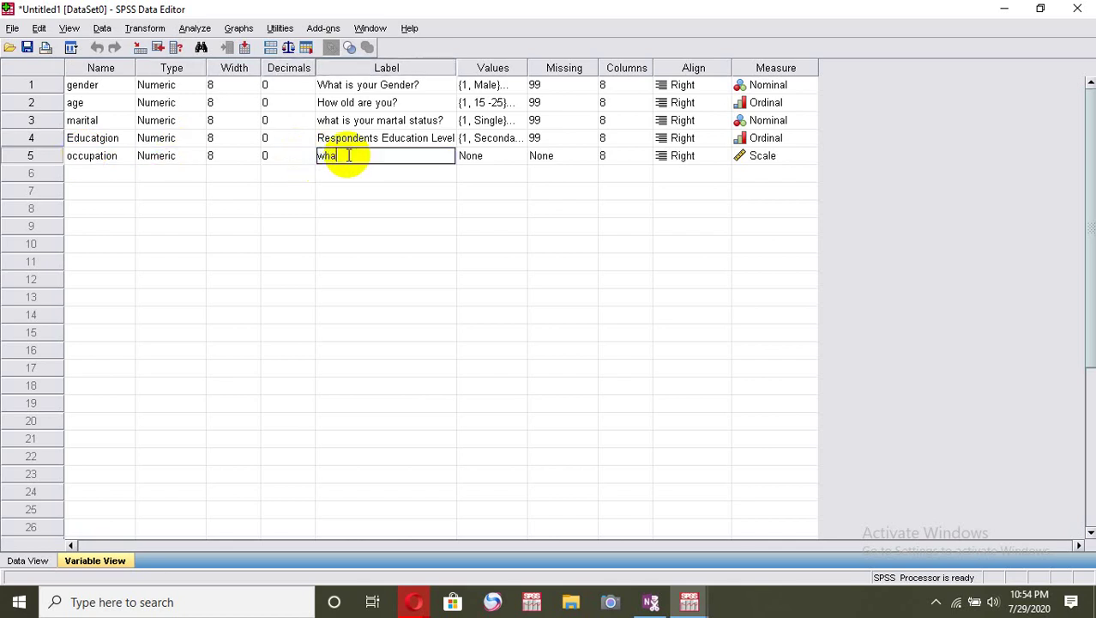
{"action": "type", "text": "r occiupa"}
{"action": "key", "text": "BackSpace"}
{"action": "key", "text": "BackSpace"}
{"action": "key", "text": "BackSpace"}
{"action": "key", "text": "BackSpace"}
{"action": "type", "text": "upation"}
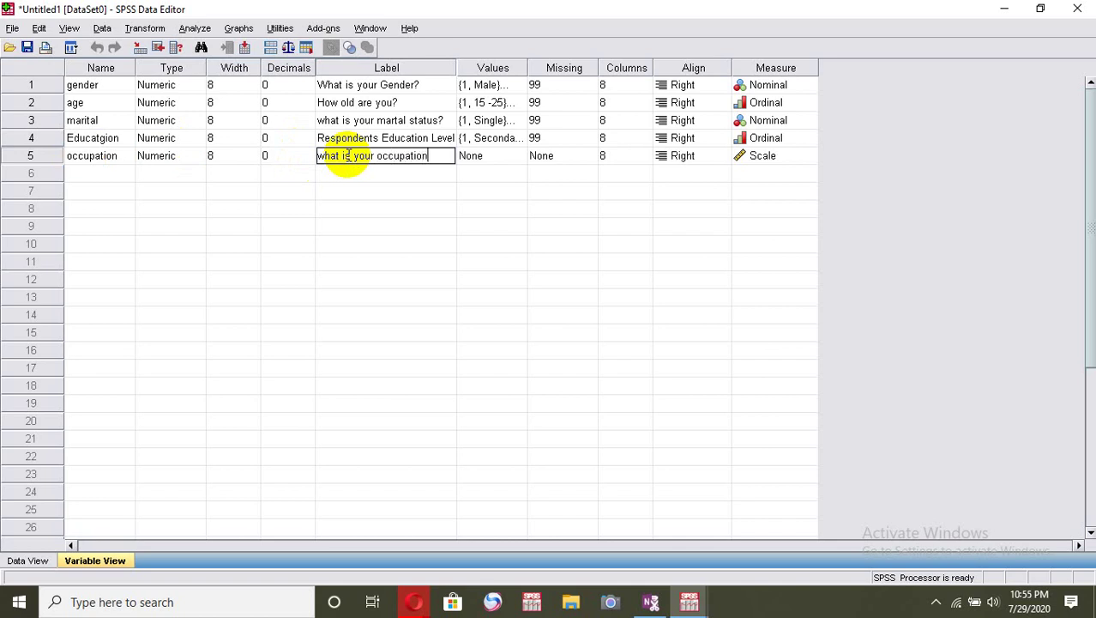
{"action": "type", "text": "?"}
Add the value label 1 = "Student" to the occupation variable
{"action": "left_click", "coordinate": [511, 157]}
{"action": "left_click", "coordinate": [517, 156]}
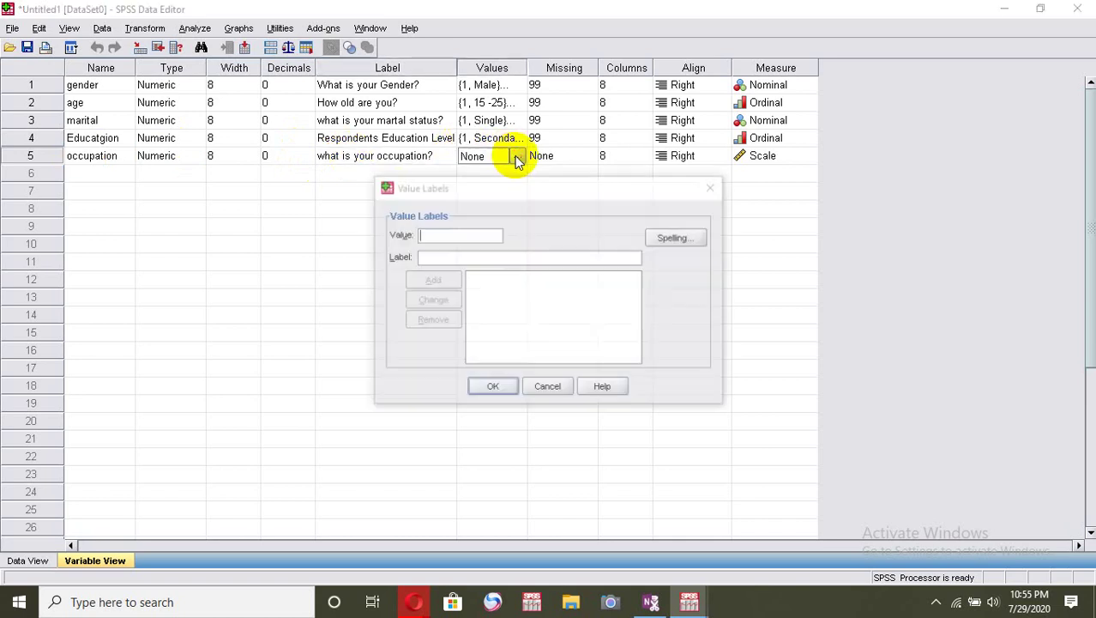
{"action": "type", "text": "1"}
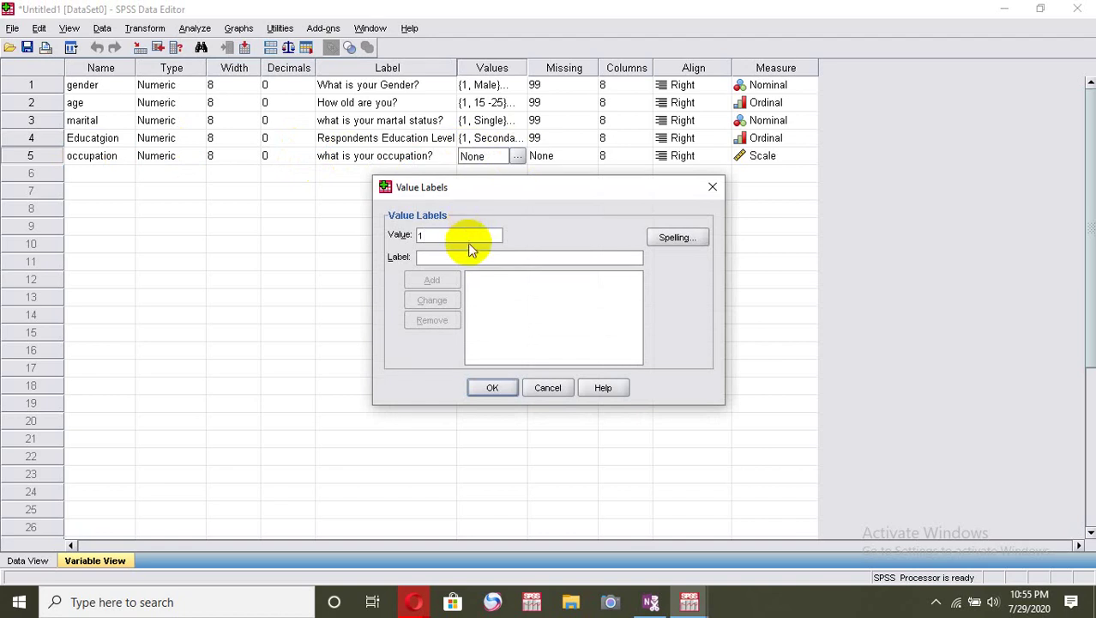
{"action": "left_click", "coordinate": [469, 256]}
{"action": "type", "text": "Student"}
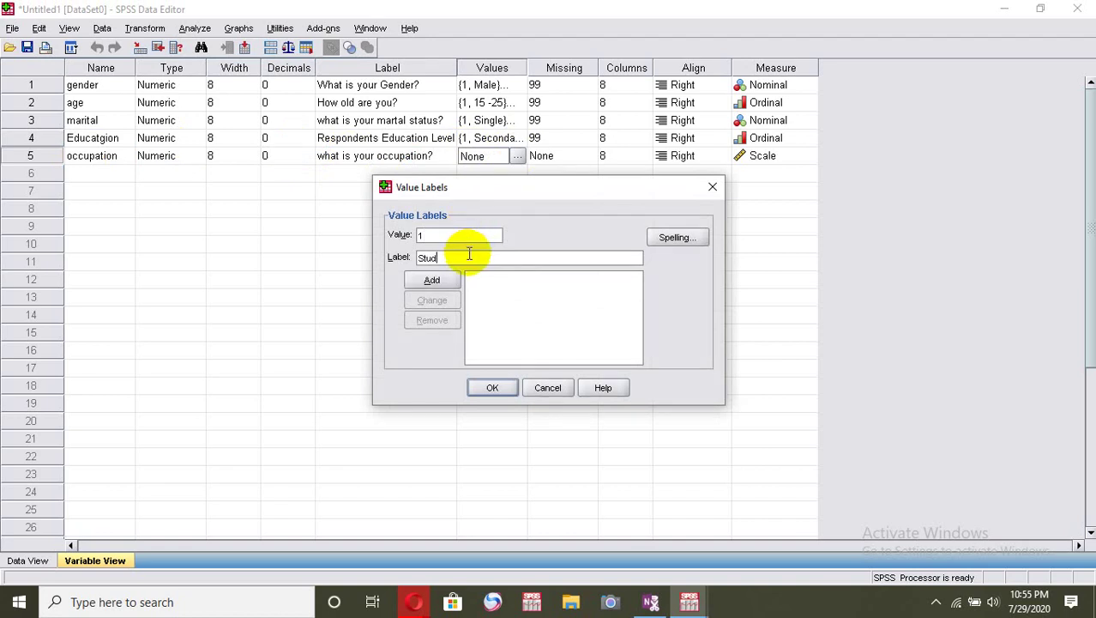
{"action": "left_click", "coordinate": [450, 277]}
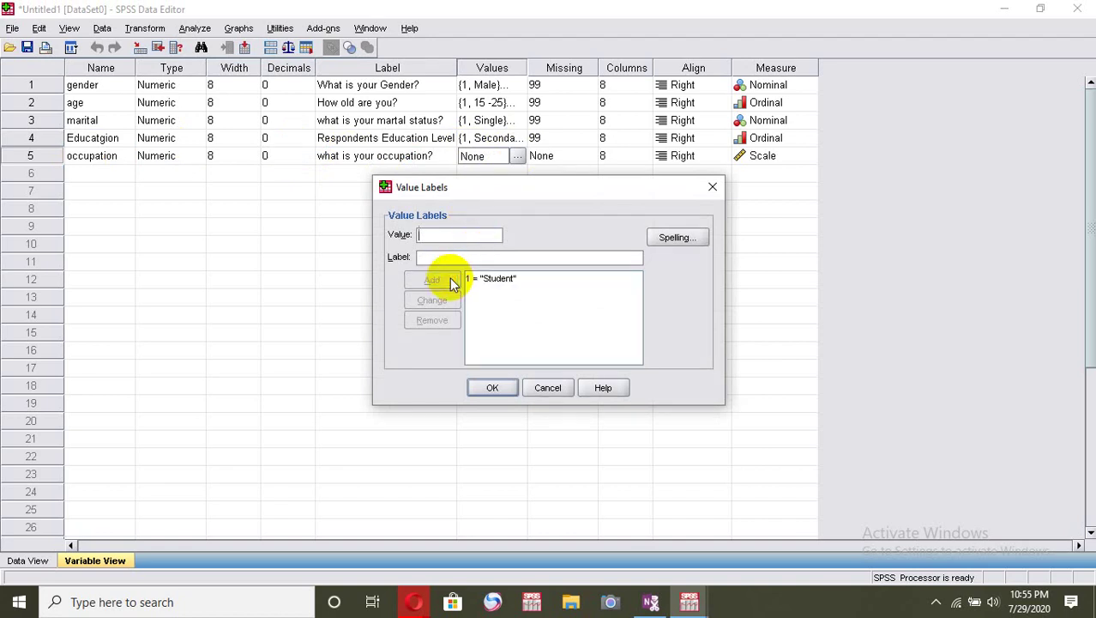
Add the value label 2 = "business man" to the occupation variable
{"action": "type", "text": "2"}
{"action": "left_click", "coordinate": [466, 258]}
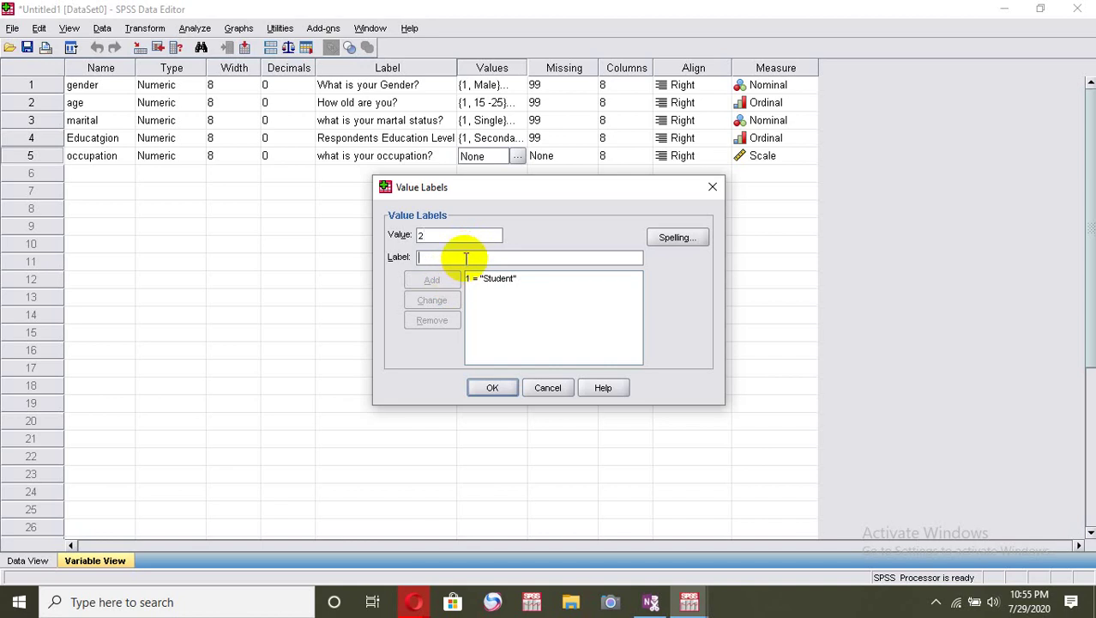
{"action": "type", "text": "business"}
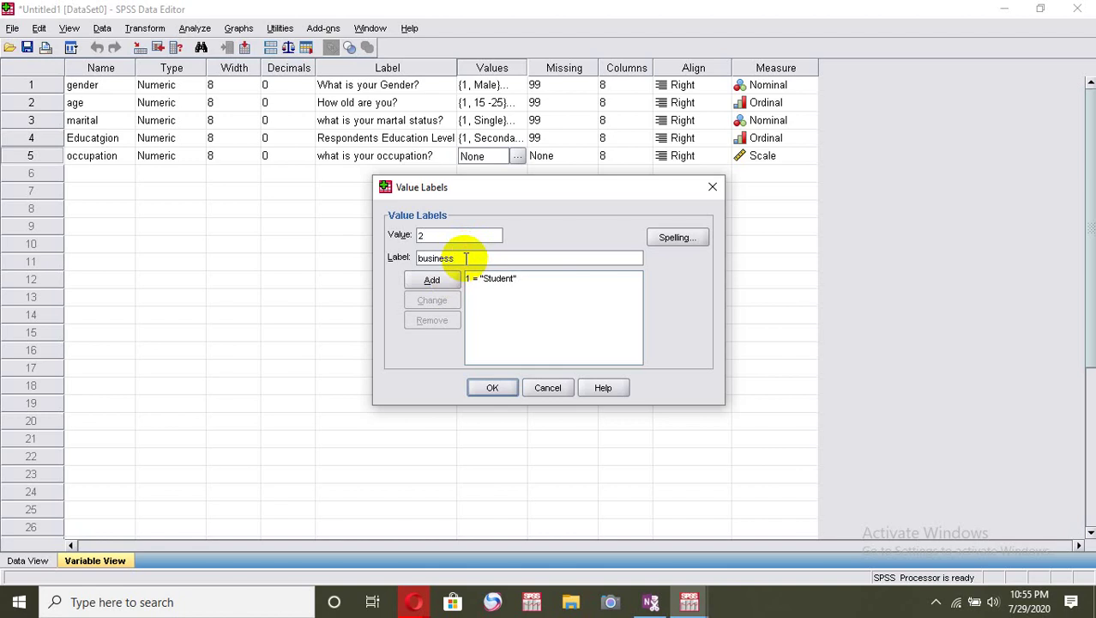
{"action": "type", "text": " man"}
{"action": "left_click", "coordinate": [433, 279]}
Add the value label 3 = "health worker" to the occupation variable
{"action": "type", "text": "3"}
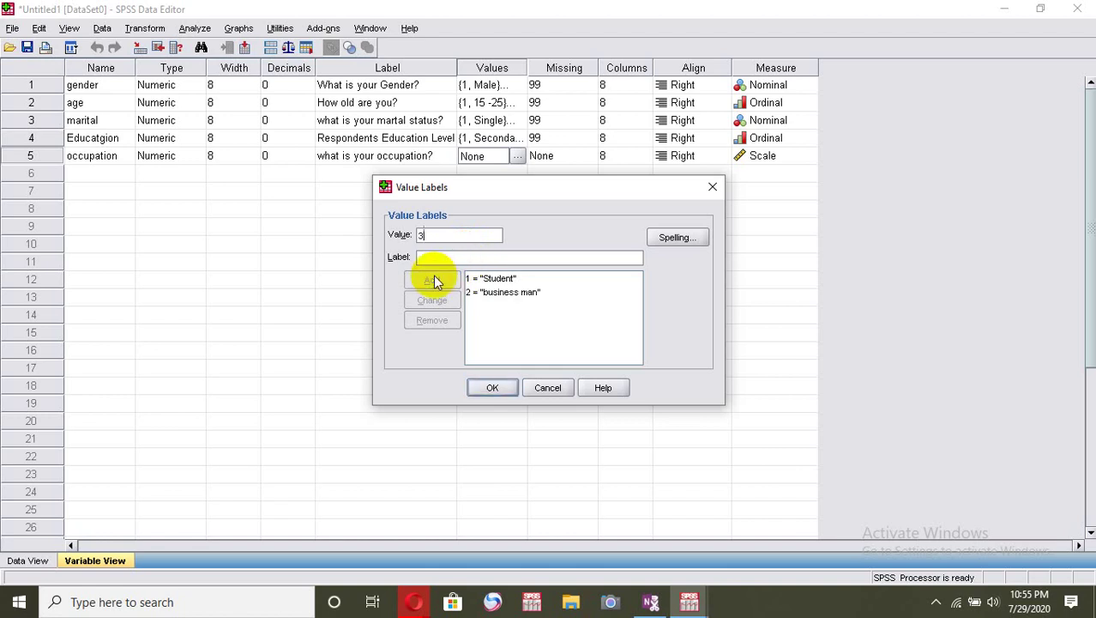
{"action": "left_click", "coordinate": [461, 255]}
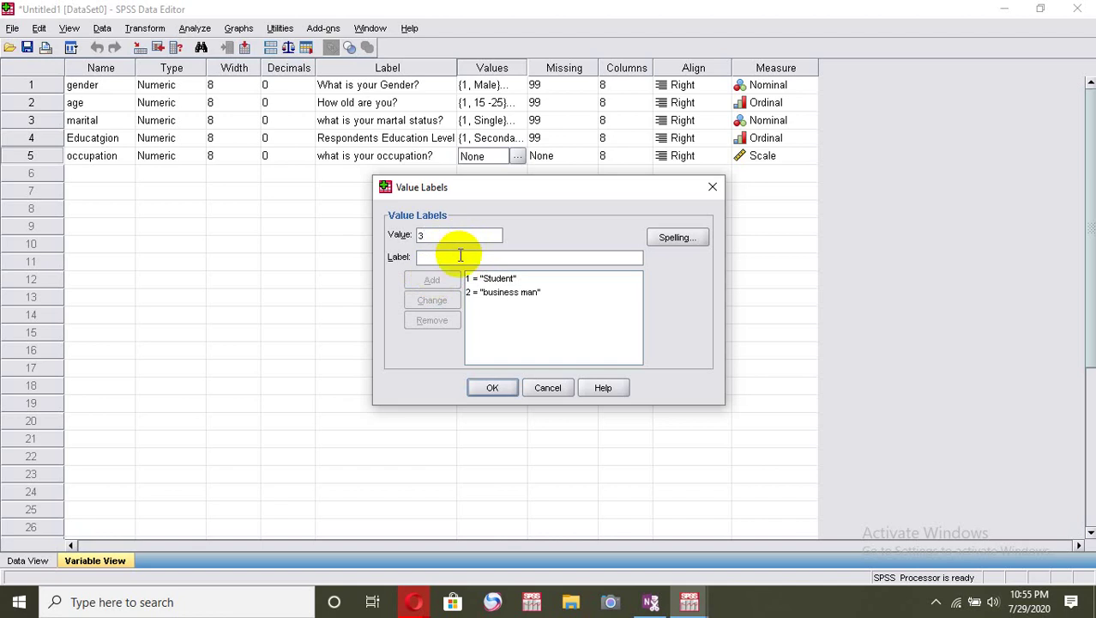
{"action": "type", "text": "health"}
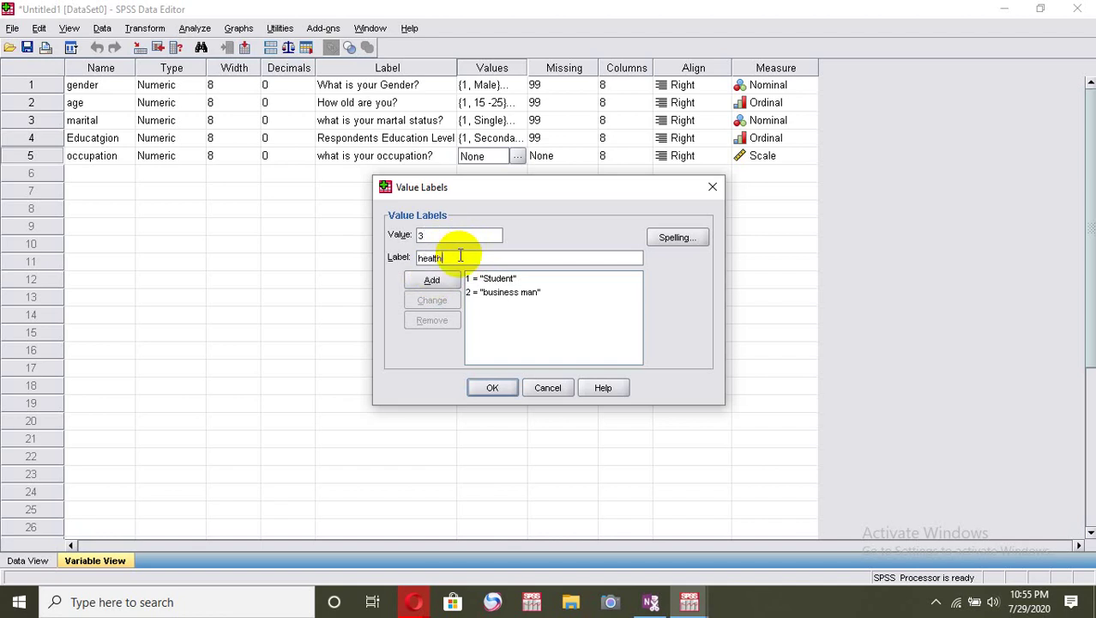
{"action": "type", "text": " worker"}
{"action": "left_click", "coordinate": [441, 279]}
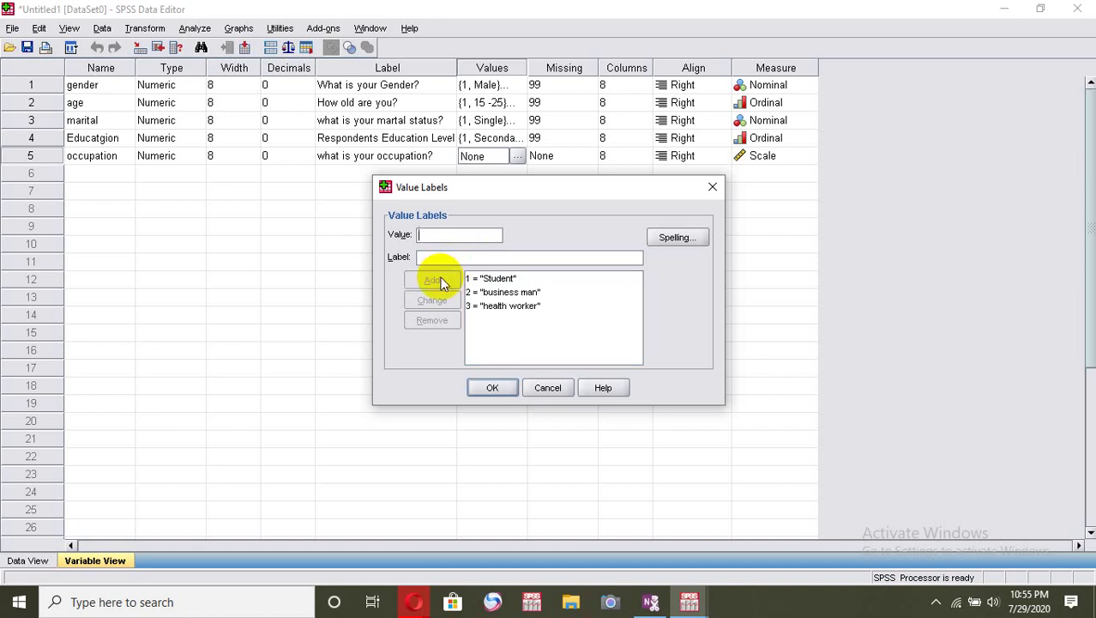
Add the value label 4 = "teacher" to the occupation variable
{"action": "type", "text": "4"}
{"action": "left_click", "coordinate": [463, 259]}
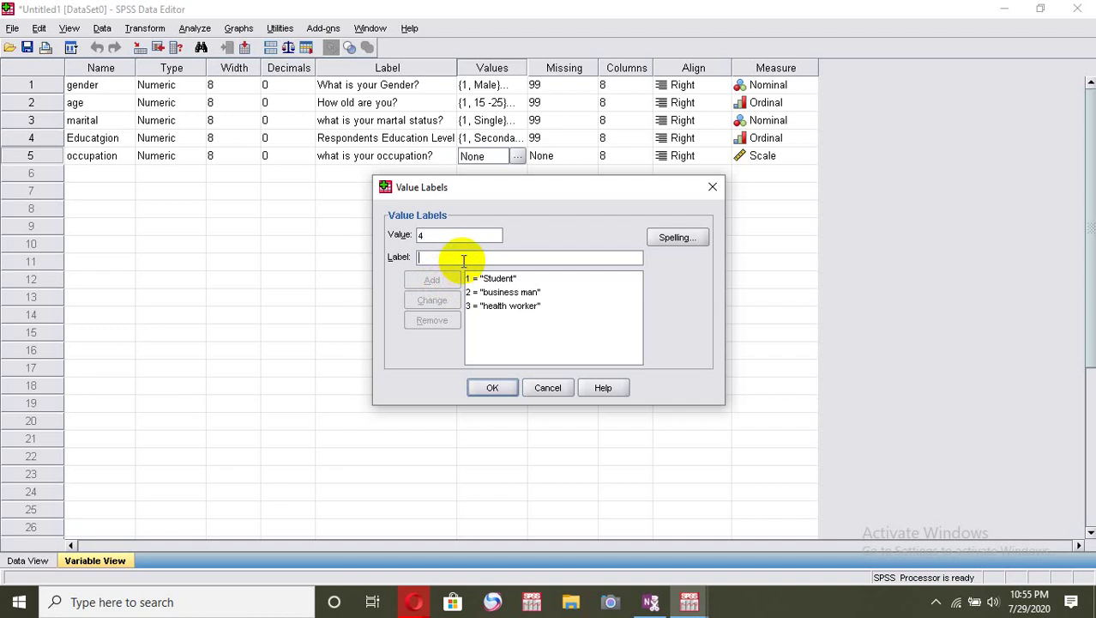
{"action": "type", "text": "teacher"}
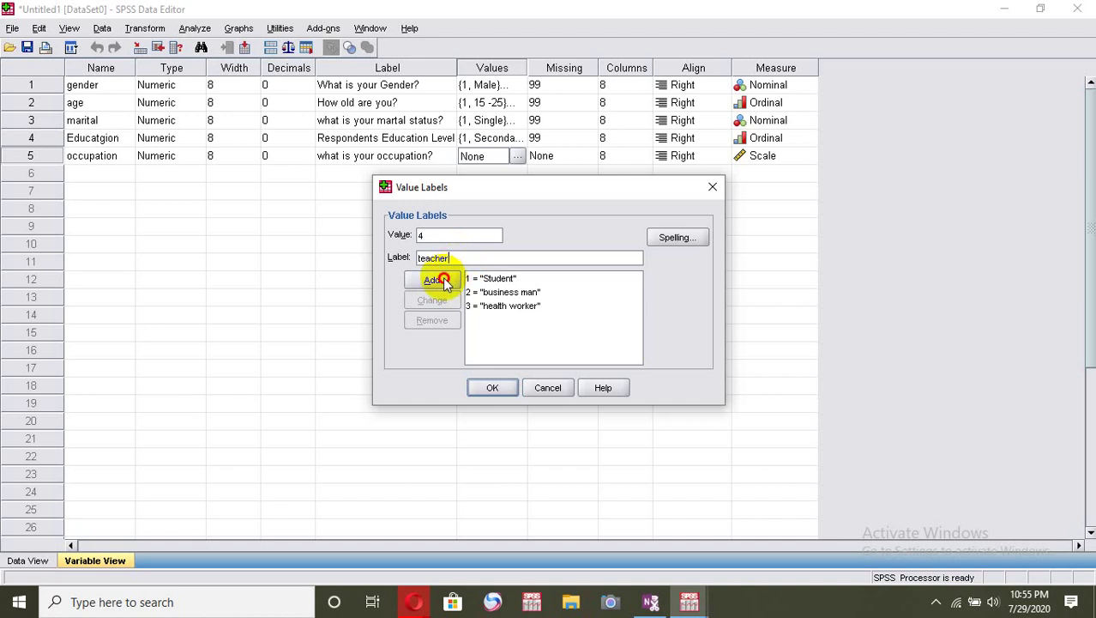
{"action": "left_click", "coordinate": [441, 278]}
Add the value label 99 = "missing" to the occupation variable and apply its value labels
{"action": "type", "text": "99"}
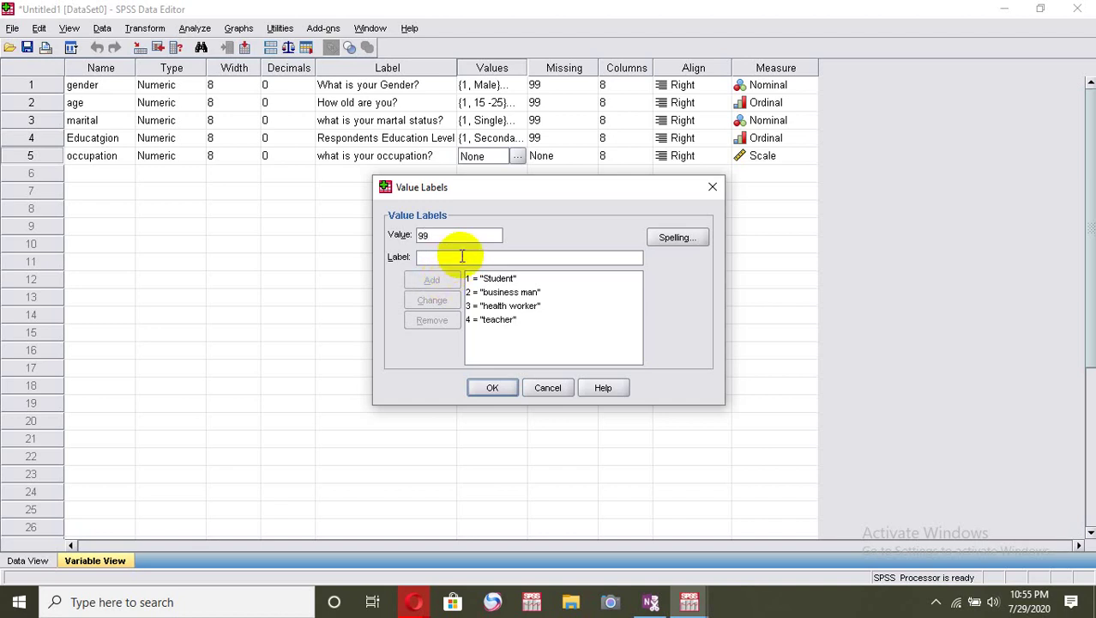
{"action": "left_click", "coordinate": [463, 257]}
{"action": "type", "text": "missing"}
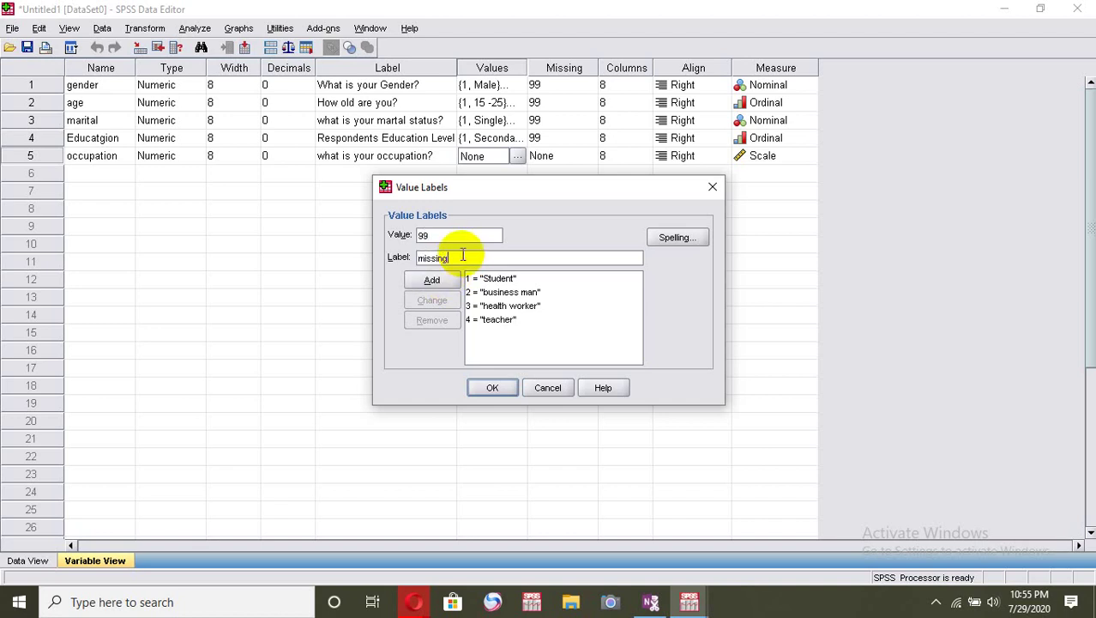
{"action": "left_click", "coordinate": [431, 279]}
{"action": "left_click", "coordinate": [496, 387]}
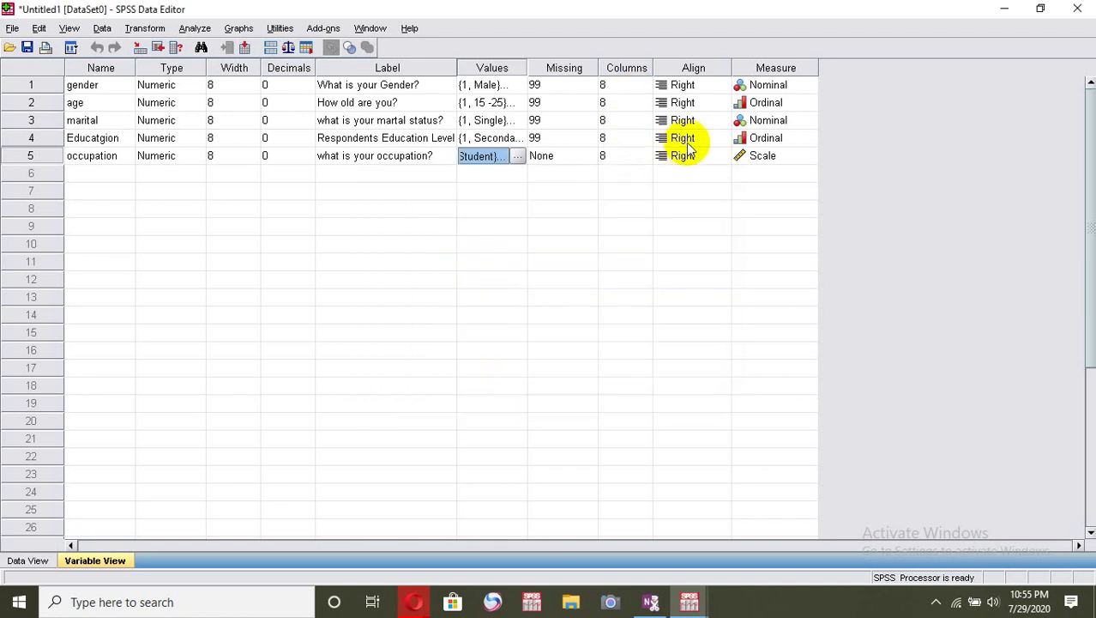
Define 99 as a discrete missing value for the occupation variable and set its measure to Nominal
{"action": "left_click", "coordinate": [579, 162]}
{"action": "left_click", "coordinate": [585, 158]}
{"action": "left_click", "coordinate": [506, 260]}
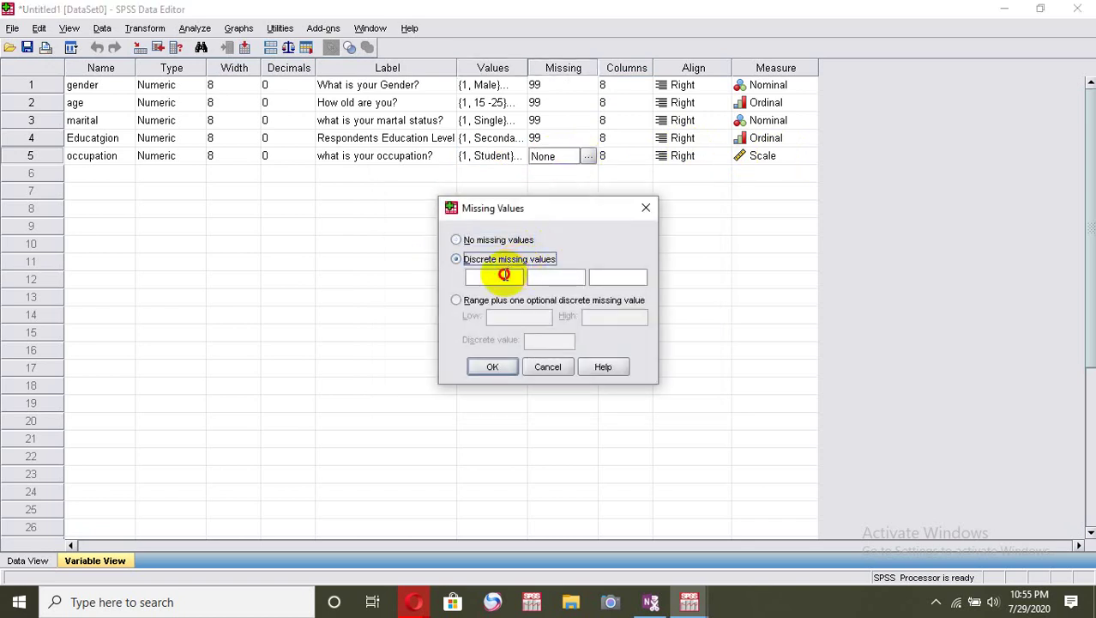
{"action": "type", "text": "99"}
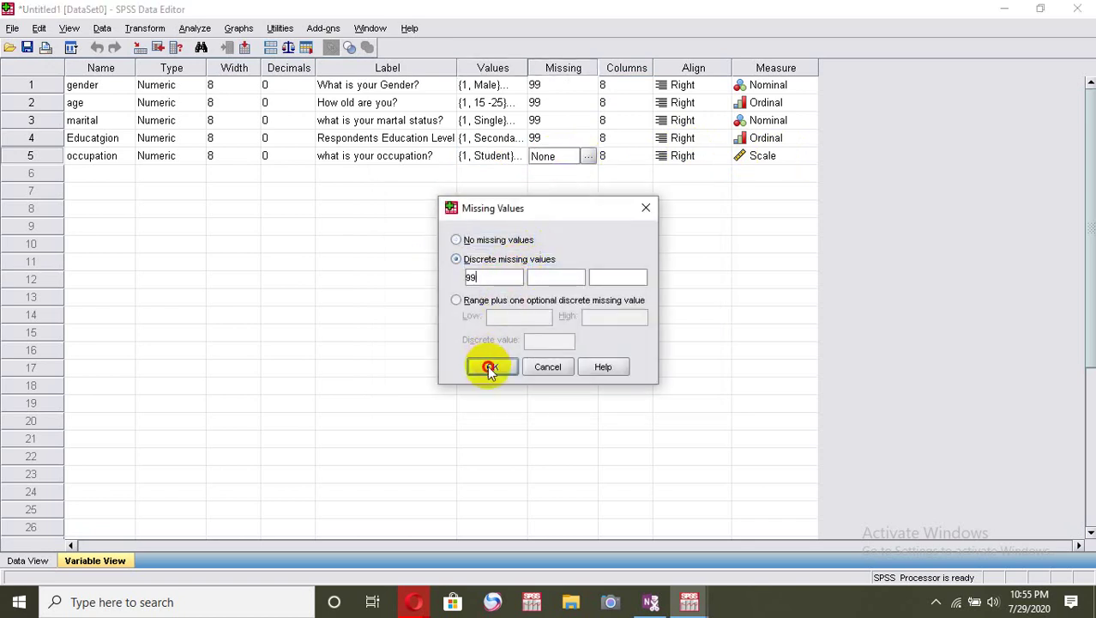
{"action": "left_click", "coordinate": [490, 366]}
{"action": "left_click", "coordinate": [797, 158]}
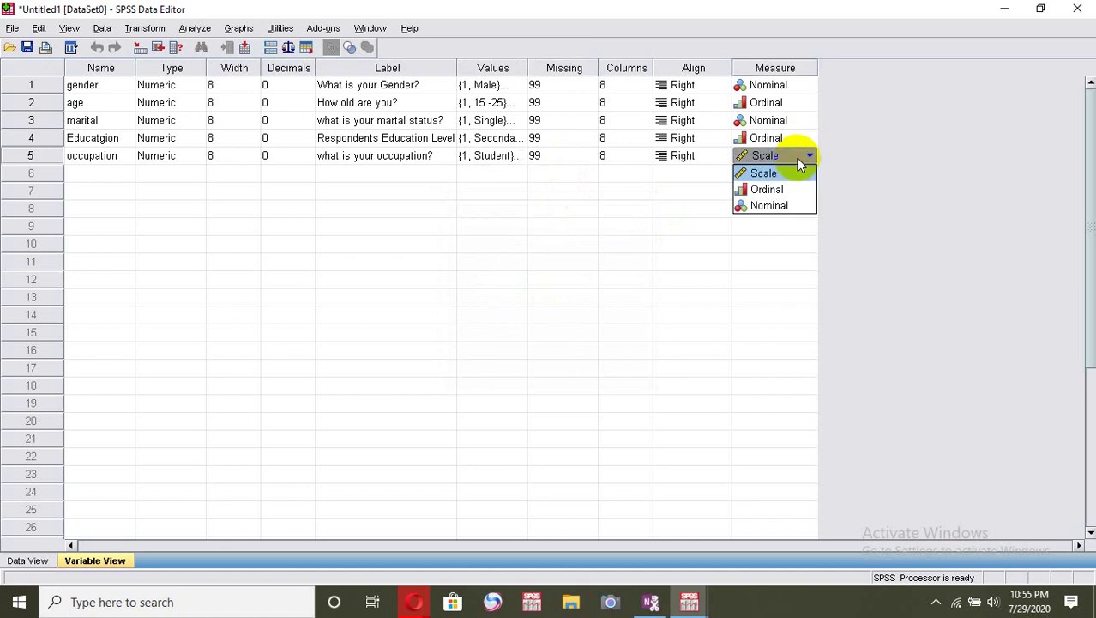
{"action": "left_click", "coordinate": [768, 205]}
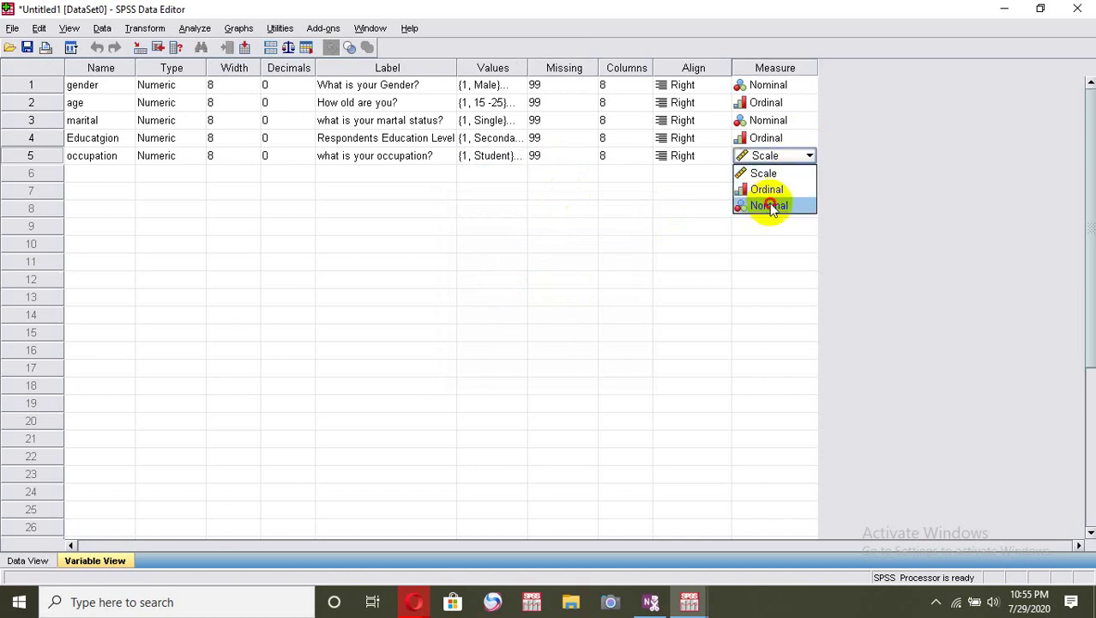
Add a sixth variable named Q1 in the variable list and set its decimals to 0
{"action": "left_click", "coordinate": [115, 176]}
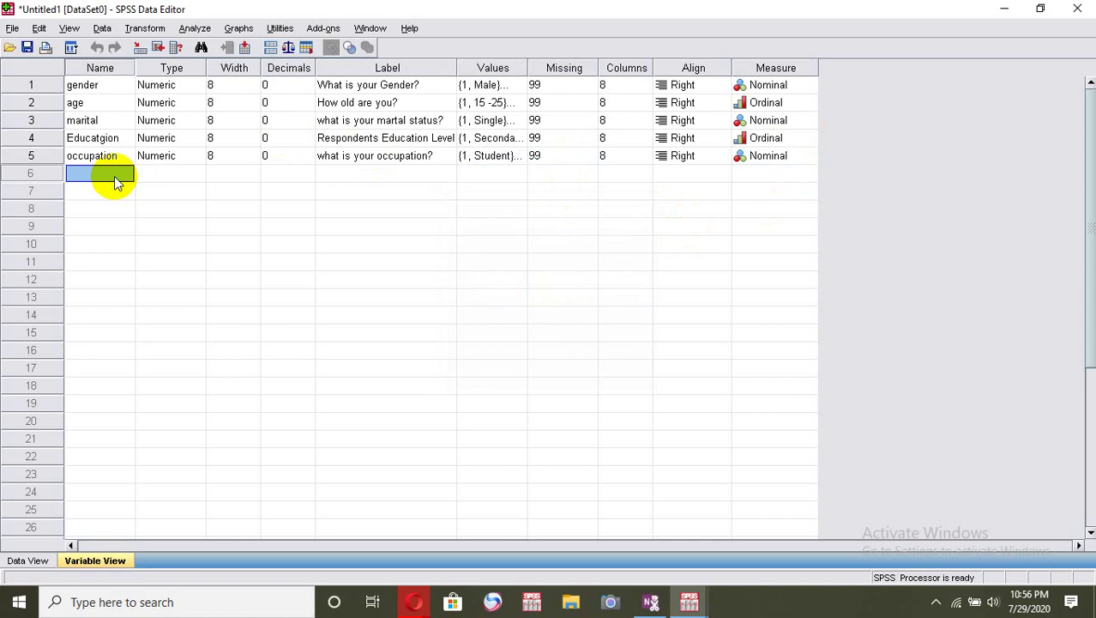
{"action": "type", "text": "Q1"}
{"action": "key", "text": "Tab"}
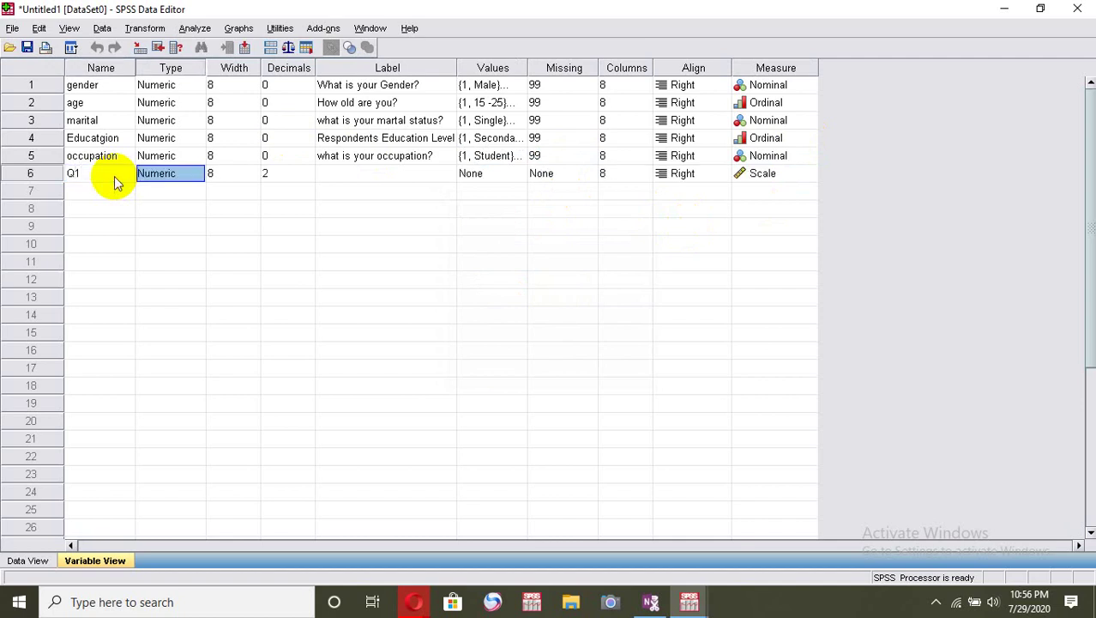
{"action": "left_click", "coordinate": [305, 174]}
{"action": "left_click", "coordinate": [307, 171]}
{"action": "left_click", "coordinate": [306, 179]}
{"action": "left_click", "coordinate": [306, 180]}
{"action": "left_click", "coordinate": [306, 179]}
Label the Q1 variable "do belief cigerate smoking is bad?"
{"action": "left_click", "coordinate": [350, 174]}
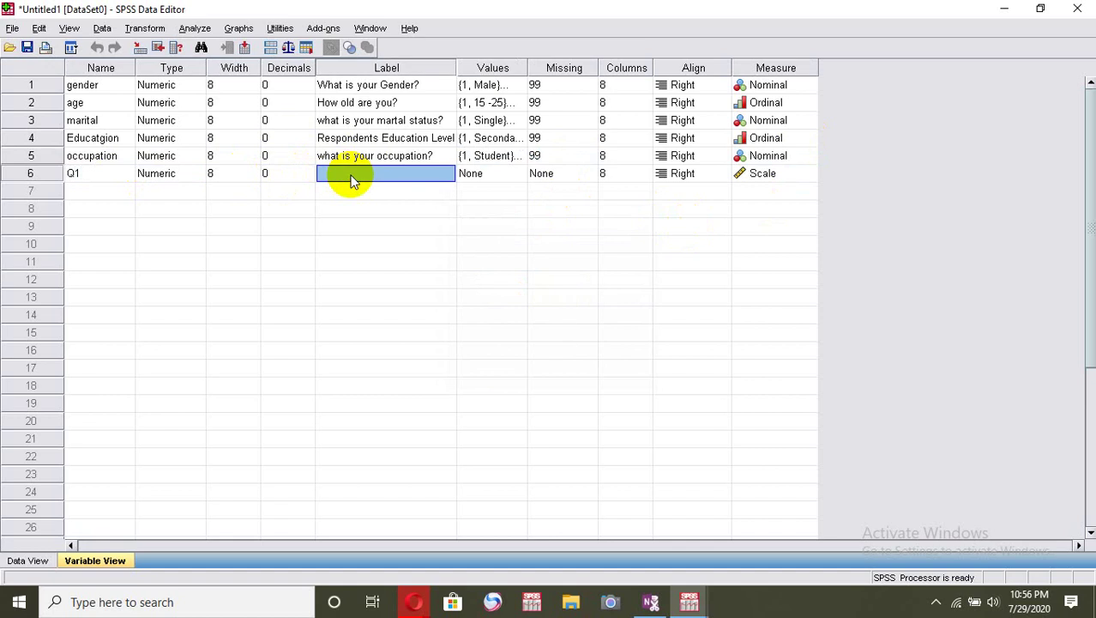
{"action": "type", "text": "what is"}
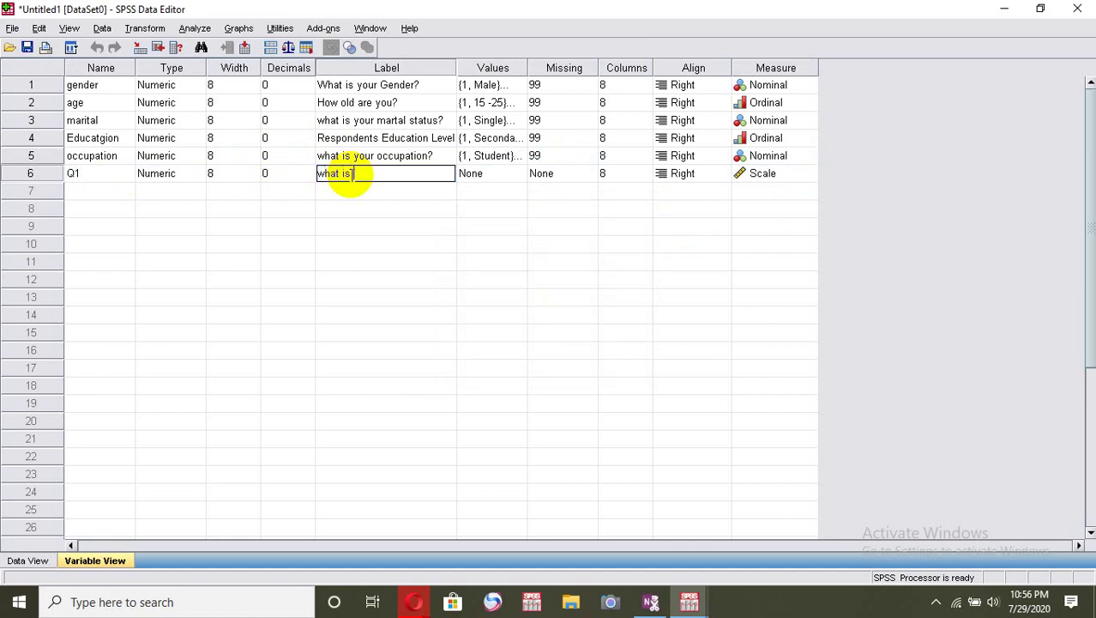
{"action": "key", "text": "BackSpace"}
{"action": "key", "text": "BackSpace"}
{"action": "type", "text": "do"}
{"action": "key", "text": "BackSpace"}
{"action": "key", "text": "BackSpace"}
{"action": "key", "text": "BackSpace"}
{"action": "key", "text": "BackSpace"}
{"action": "key", "text": "BackSpace"}
{"action": "key", "text": "BackSpace"}
{"action": "key", "text": "BackSpace"}
{"action": "type", "text": "ar"}
{"action": "key", "text": "BackSpace"}
{"action": "key", "text": "BackSpace"}
{"action": "type", "text": "do bel"}
{"action": "type", "text": "iev"}
{"action": "type", "text": "g"}
{"action": "key", "text": "BackSpace"}
{"action": "key", "text": "BackSpace"}
{"action": "type", "text": "f cigeret"}
{"action": "key", "text": "BackSpace"}
{"action": "key", "text": "BackSpace"}
{"action": "key", "text": "BackSpace"}
{"action": "type", "text": "rate sm"}
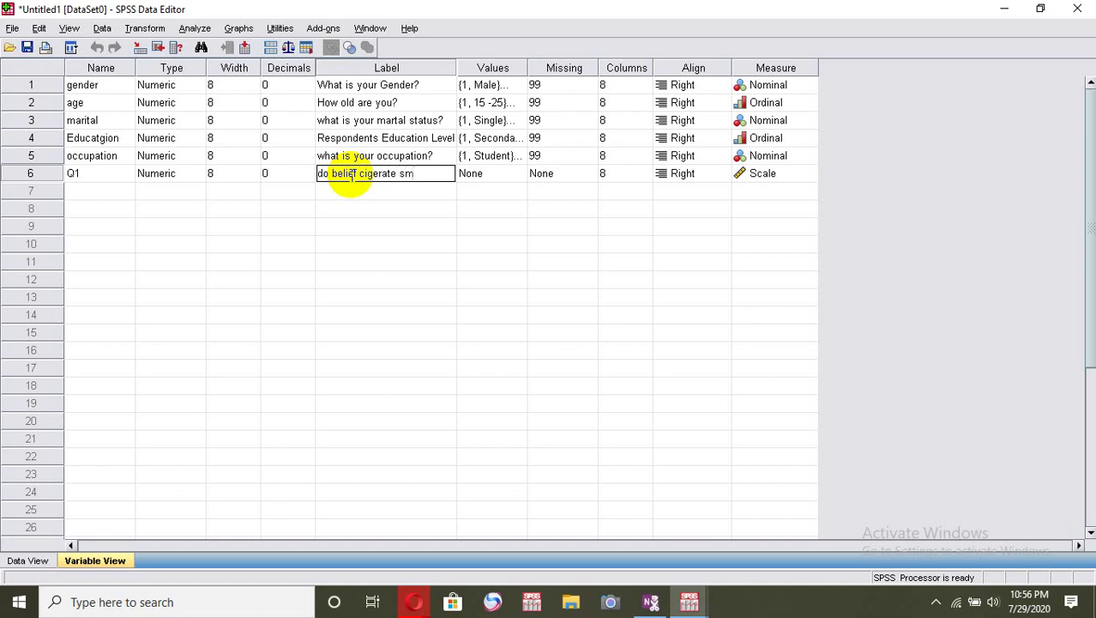
{"action": "type", "text": "oking is bad?"}
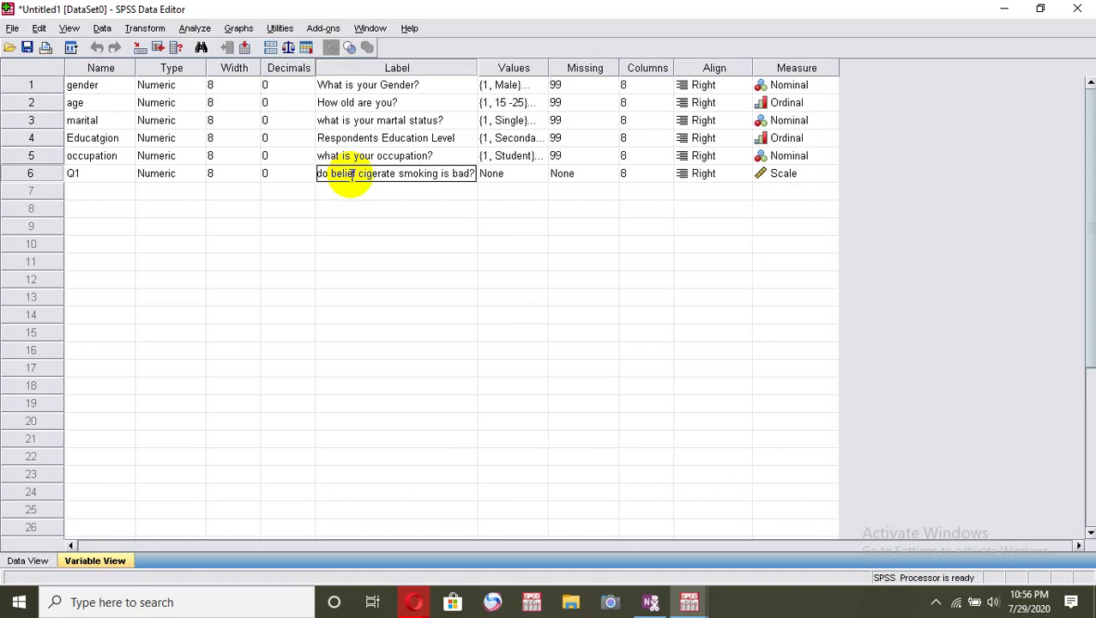
Add the value label 1 = "yes" to the Q1 variable
{"action": "left_click", "coordinate": [524, 172]}
{"action": "left_click", "coordinate": [536, 173]}
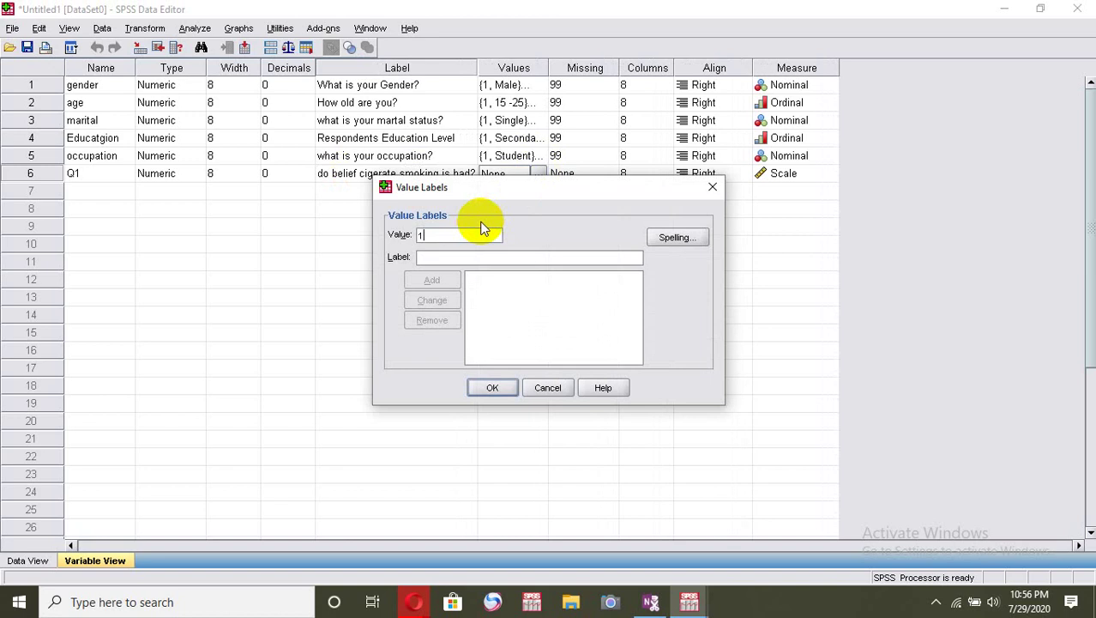
{"action": "left_click", "coordinate": [466, 256]}
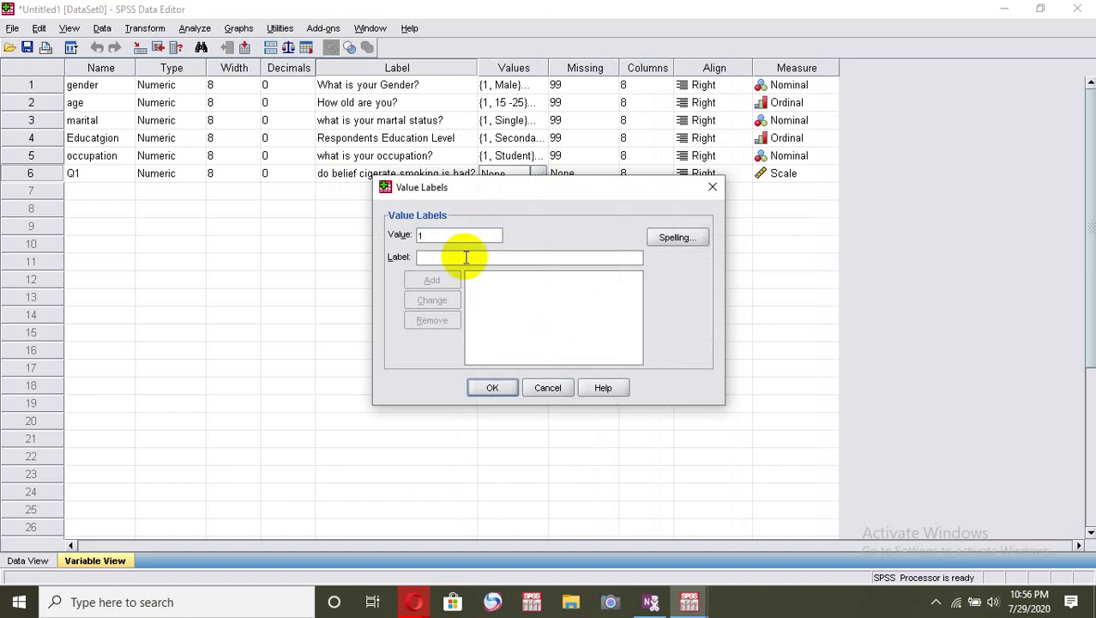
{"action": "type", "text": "yes"}
{"action": "left_click", "coordinate": [434, 279]}
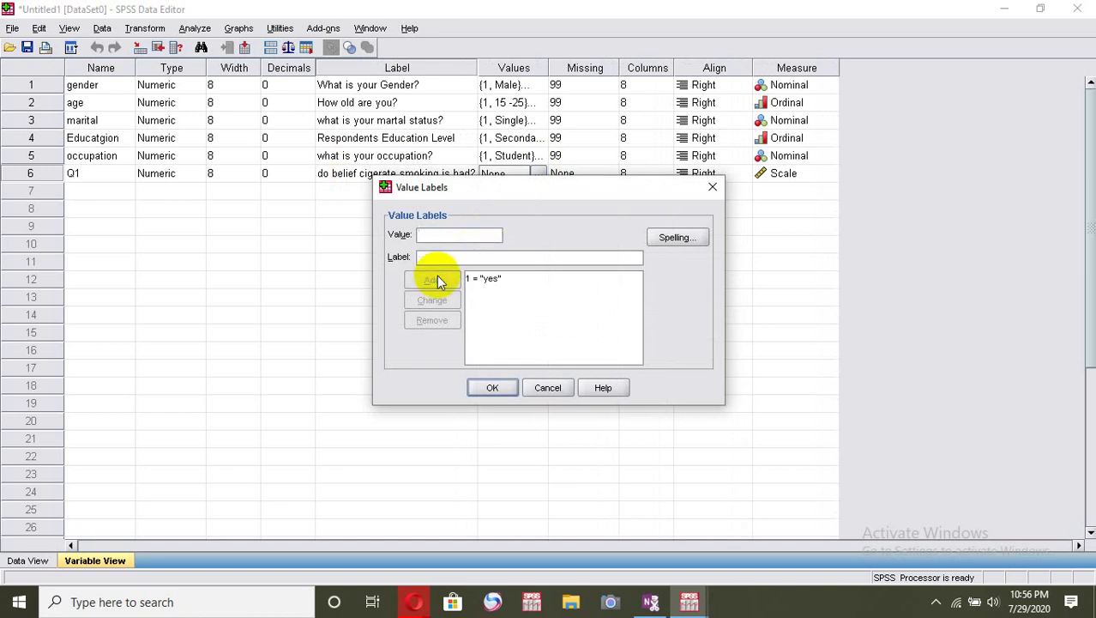
Add the value label 2 = "No" to the Q1 variable
{"action": "type", "text": "2"}
{"action": "left_click", "coordinate": [462, 257]}
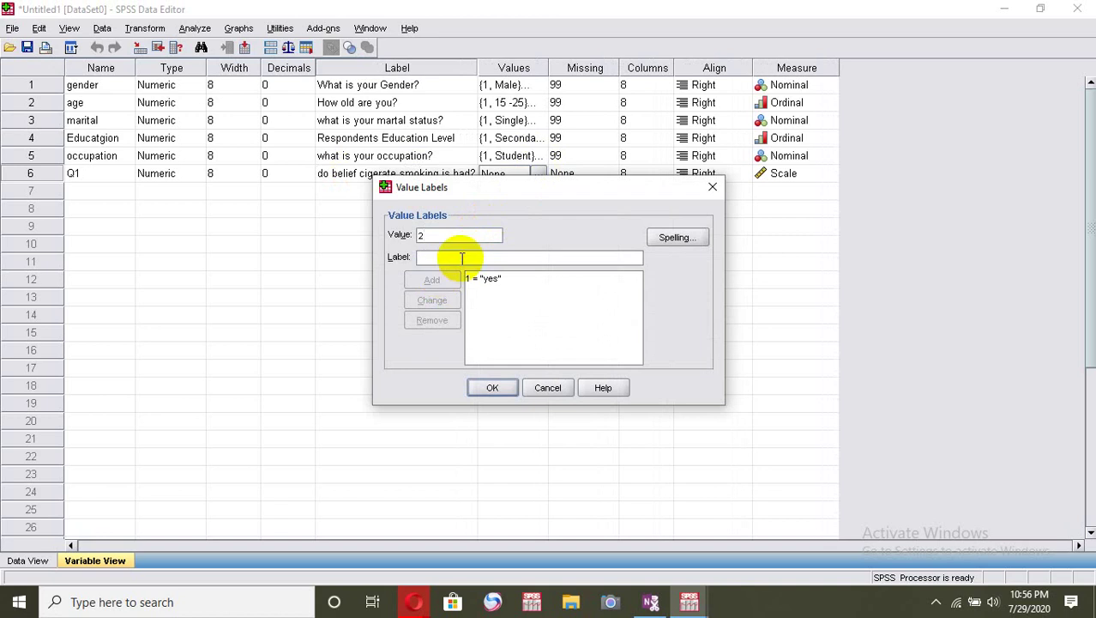
{"action": "type", "text": "No"}
{"action": "left_click", "coordinate": [442, 282]}
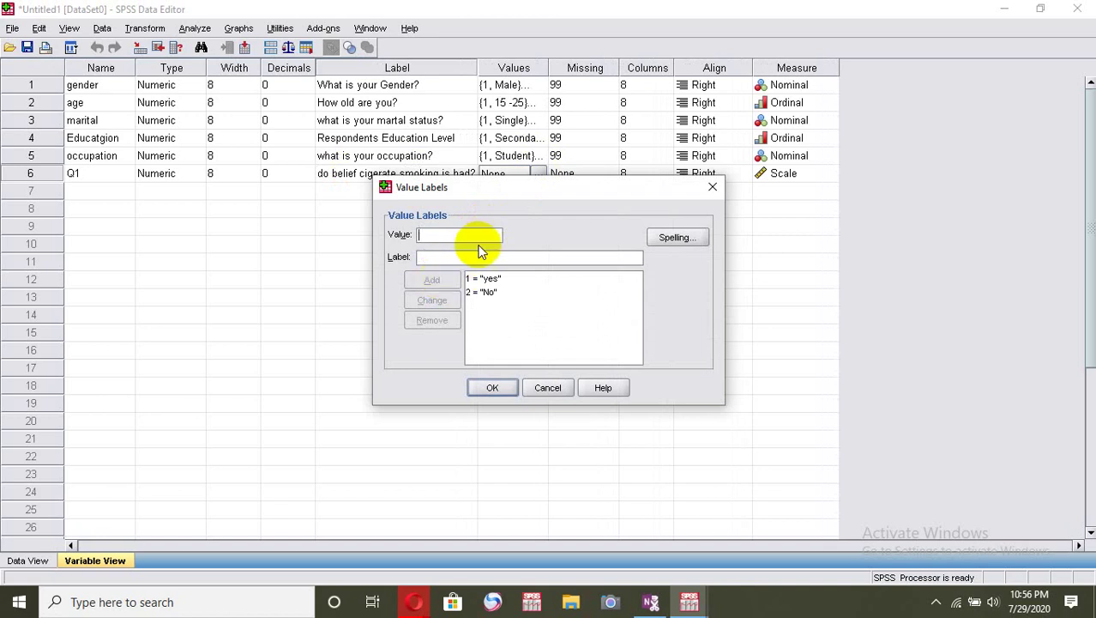
Add the value label 99 = "missing" to the Q1 variable and apply its value labels
{"action": "type", "text": "99"}
{"action": "left_click", "coordinate": [478, 257]}
{"action": "type", "text": "missi"}
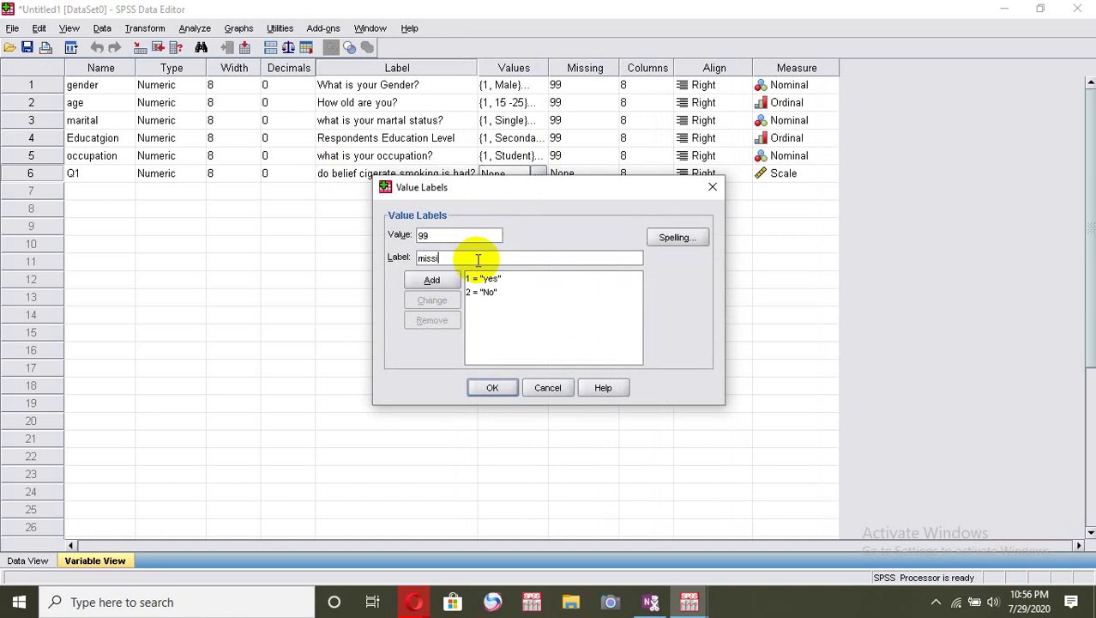
{"action": "type", "text": "ng"}
{"action": "left_click", "coordinate": [451, 280]}
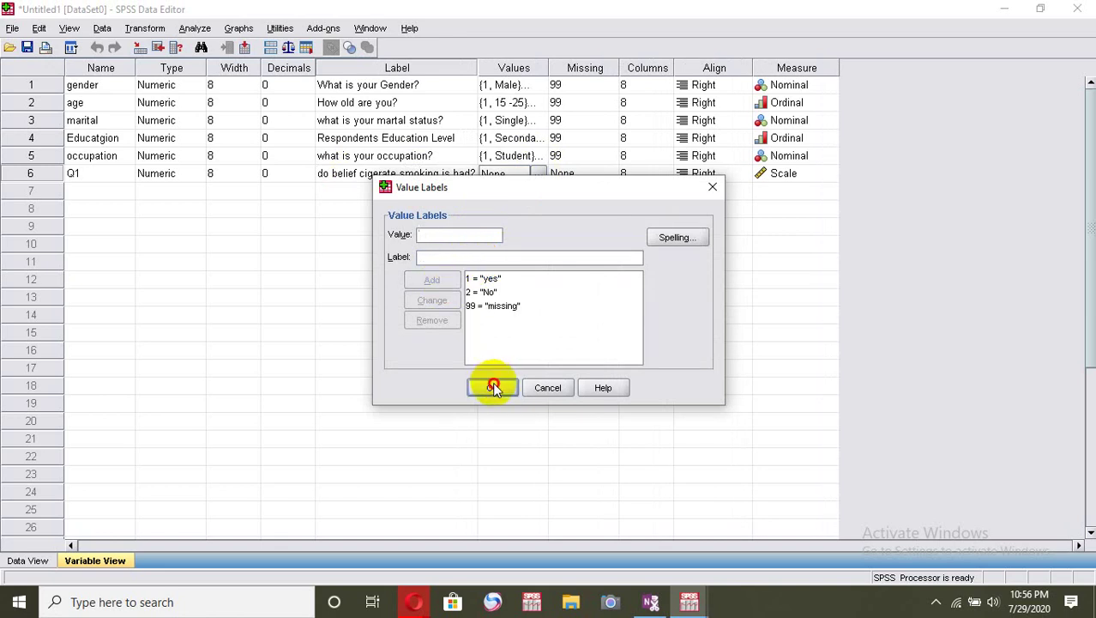
{"action": "left_click", "coordinate": [494, 387]}
Define 99 as a discrete missing value for the Q1 variable
{"action": "left_click", "coordinate": [602, 179]}
{"action": "left_click", "coordinate": [607, 175]}
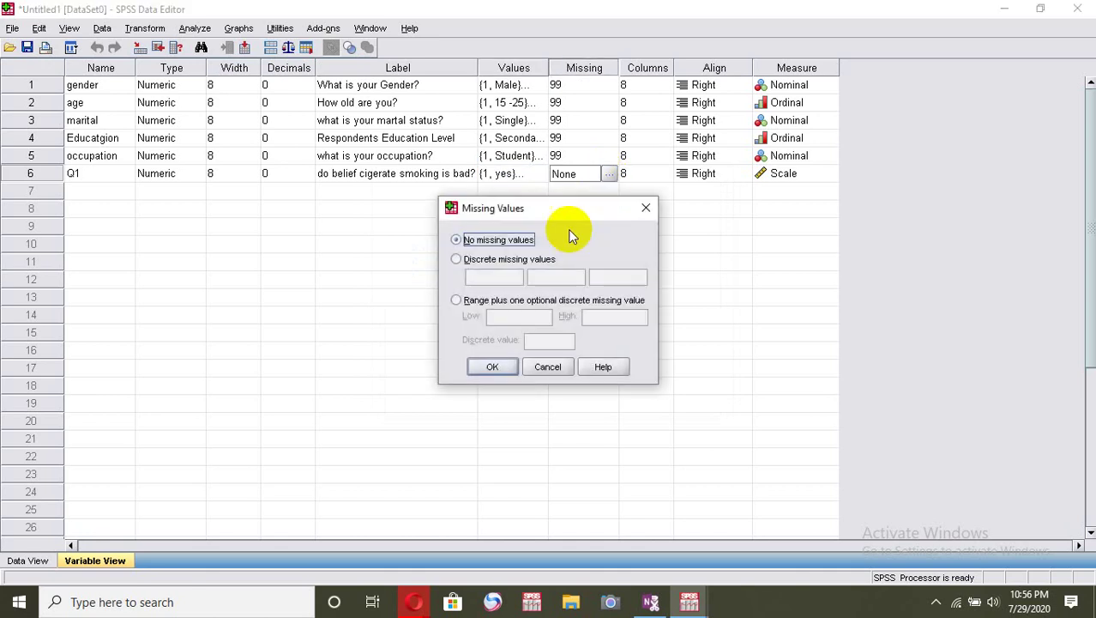
{"action": "left_click", "coordinate": [529, 261]}
{"action": "left_click", "coordinate": [500, 276]}
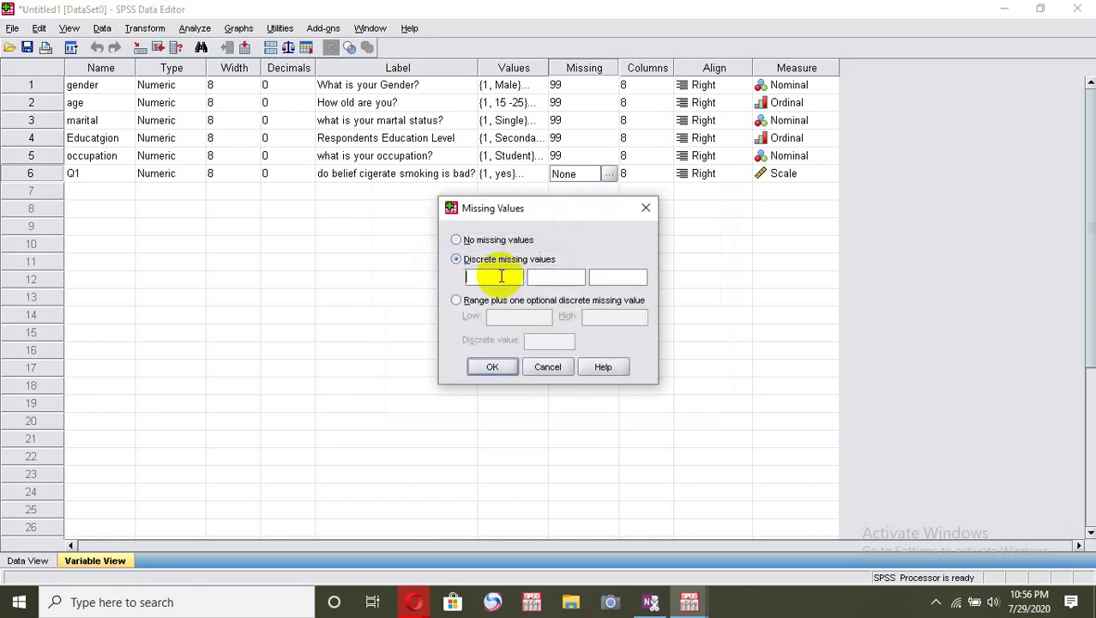
{"action": "type", "text": "99"}
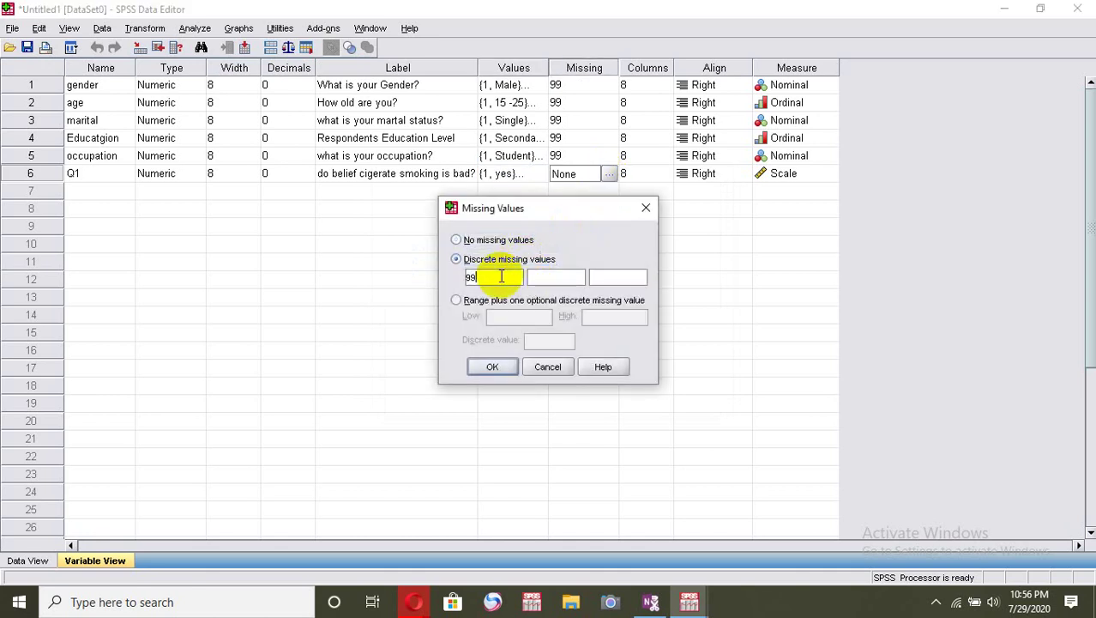
{"action": "left_click", "coordinate": [492, 366]}
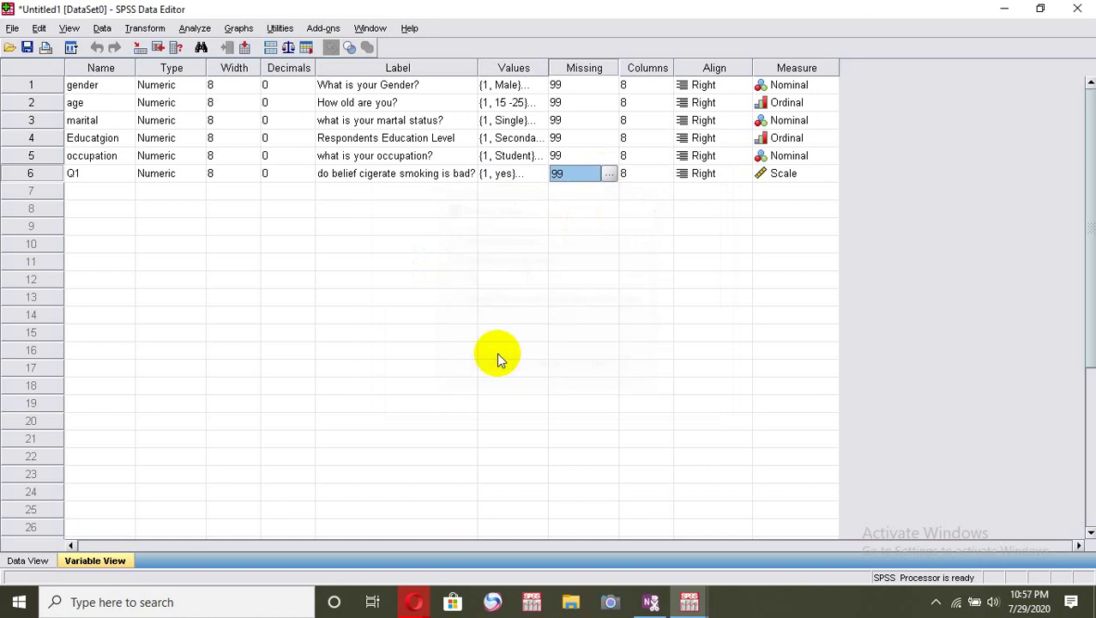
Set the measurement level of the Q1 variable to Nominal
{"action": "left_click", "coordinate": [806, 173]}
{"action": "left_click", "coordinate": [807, 173]}
{"action": "left_click", "coordinate": [789, 223]}
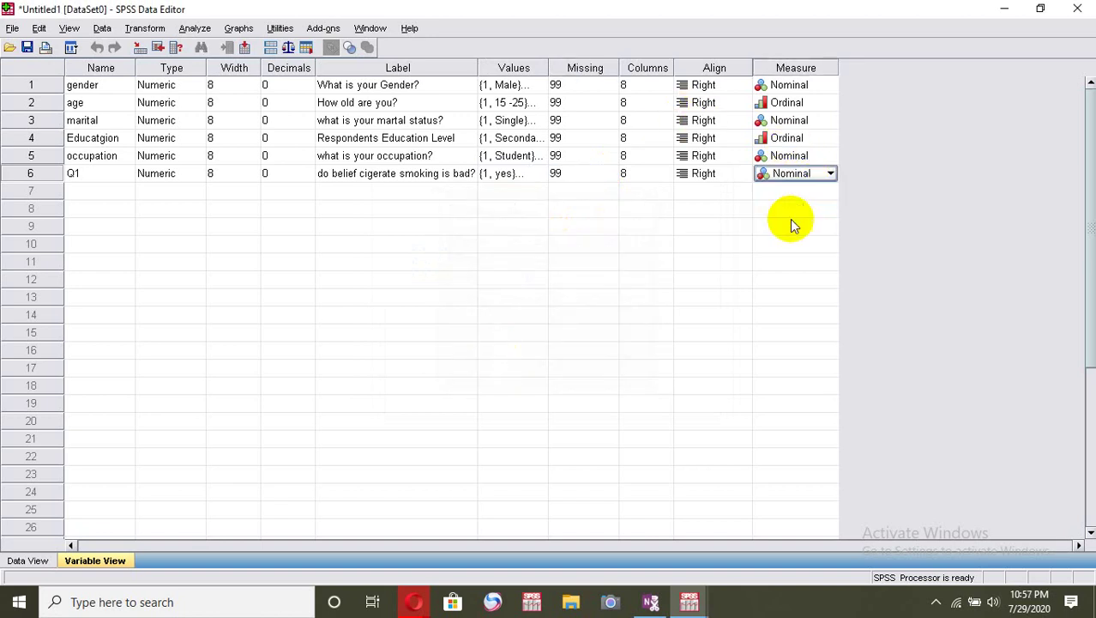
Add a seventh variable named Q2 in the variable list and set its decimals to 0
{"action": "left_click", "coordinate": [107, 191]}
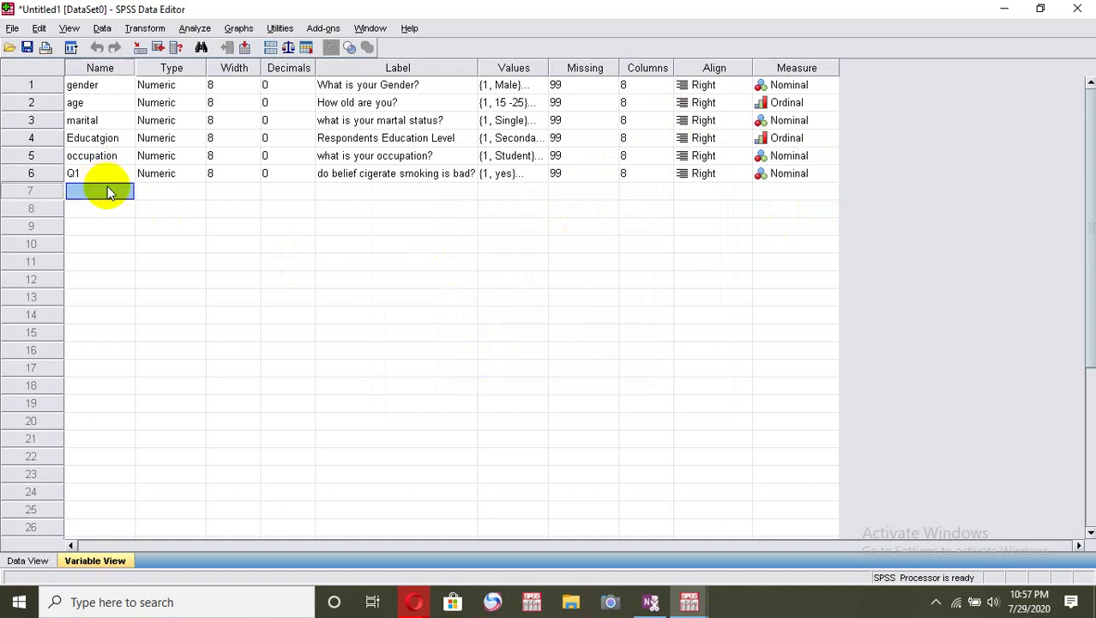
{"action": "type", "text": "Q2"}
{"action": "key", "text": "Tab"}
{"action": "left_click", "coordinate": [308, 190]}
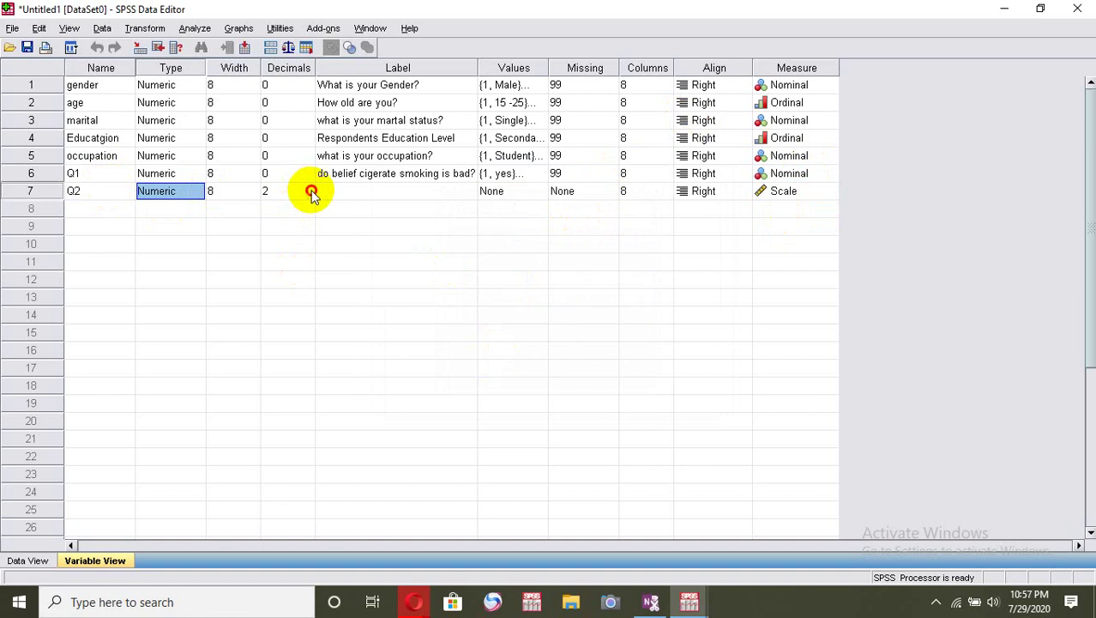
{"action": "left_click", "coordinate": [309, 190]}
{"action": "left_click", "coordinate": [310, 192]}
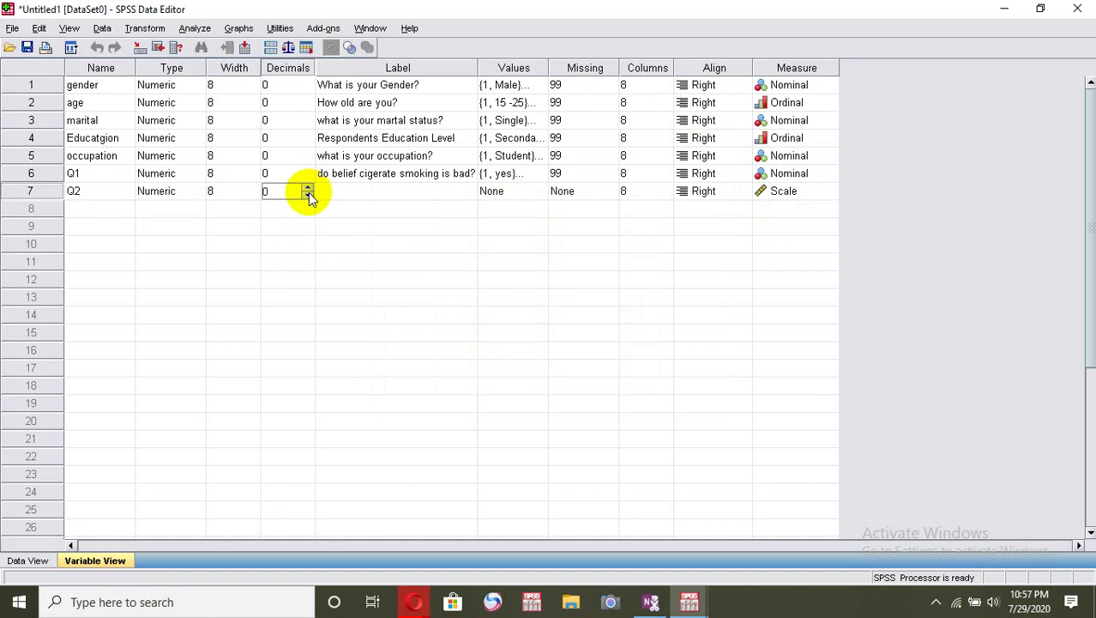
{"action": "left_click", "coordinate": [343, 194]}
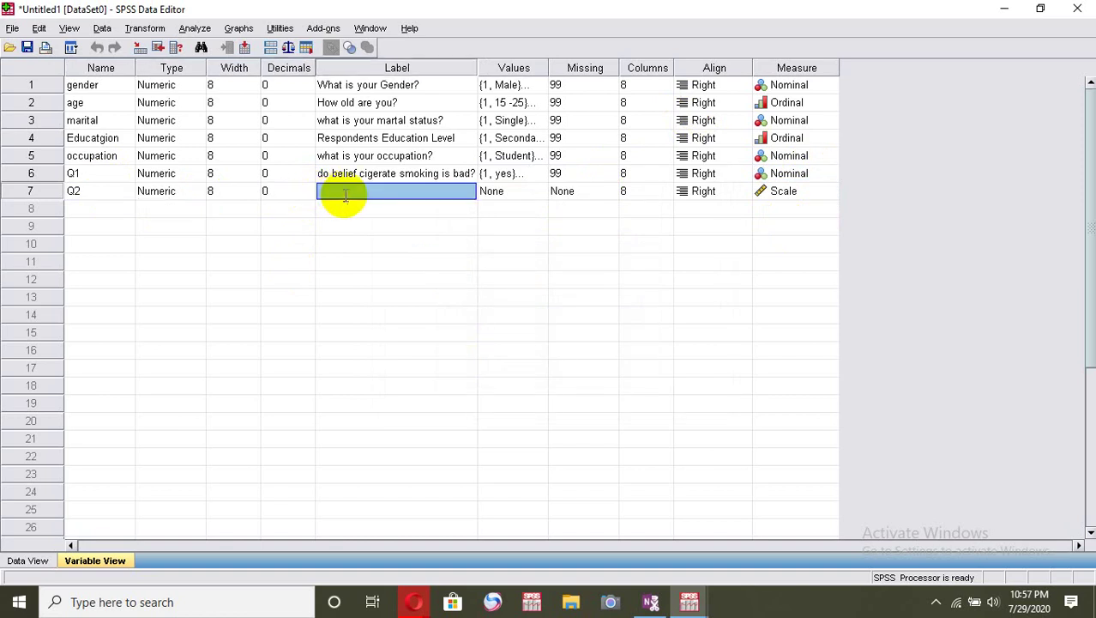
Enter the label "do have decision to stop cigerate smoking?" for the Q2 variable
{"action": "type", "text": "do have "}
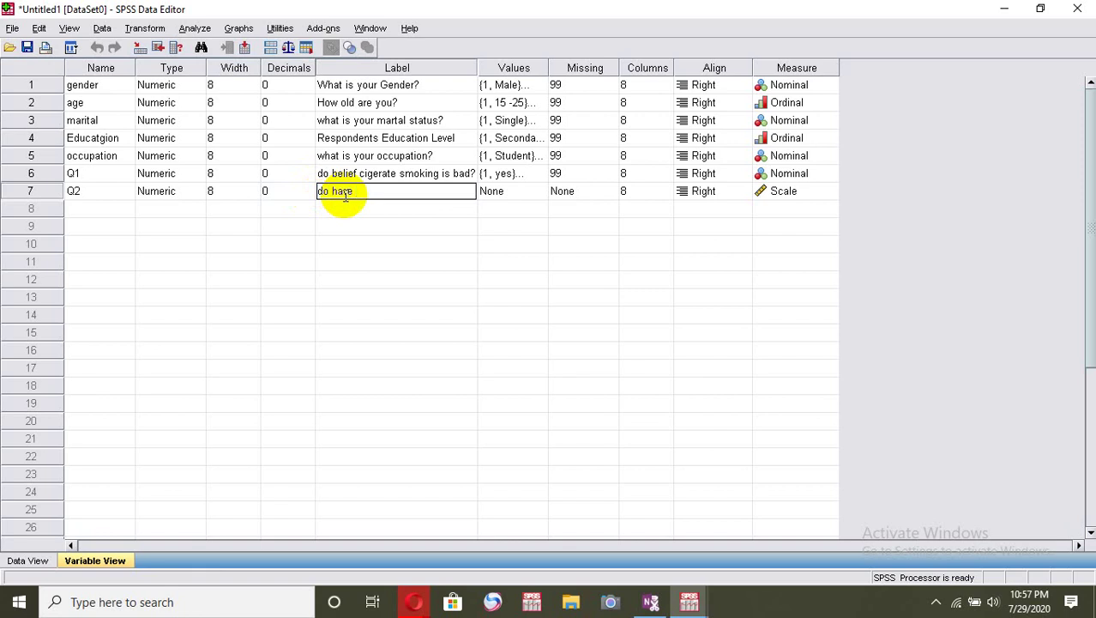
{"action": "type", "text": "decision to stop cigerate s"}
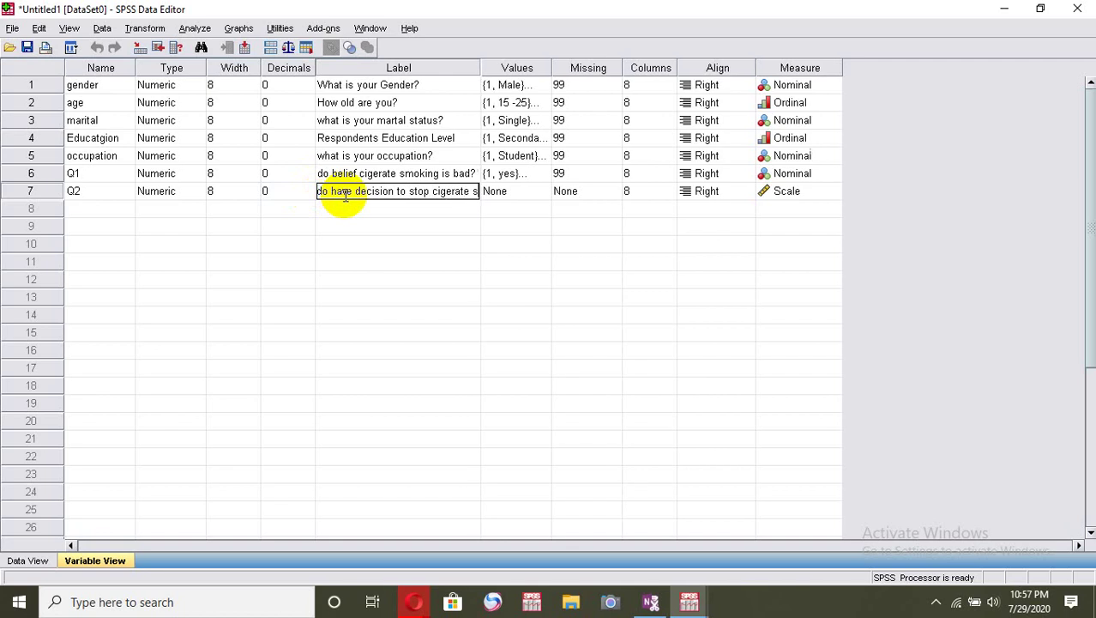
{"action": "type", "text": "mokin"}
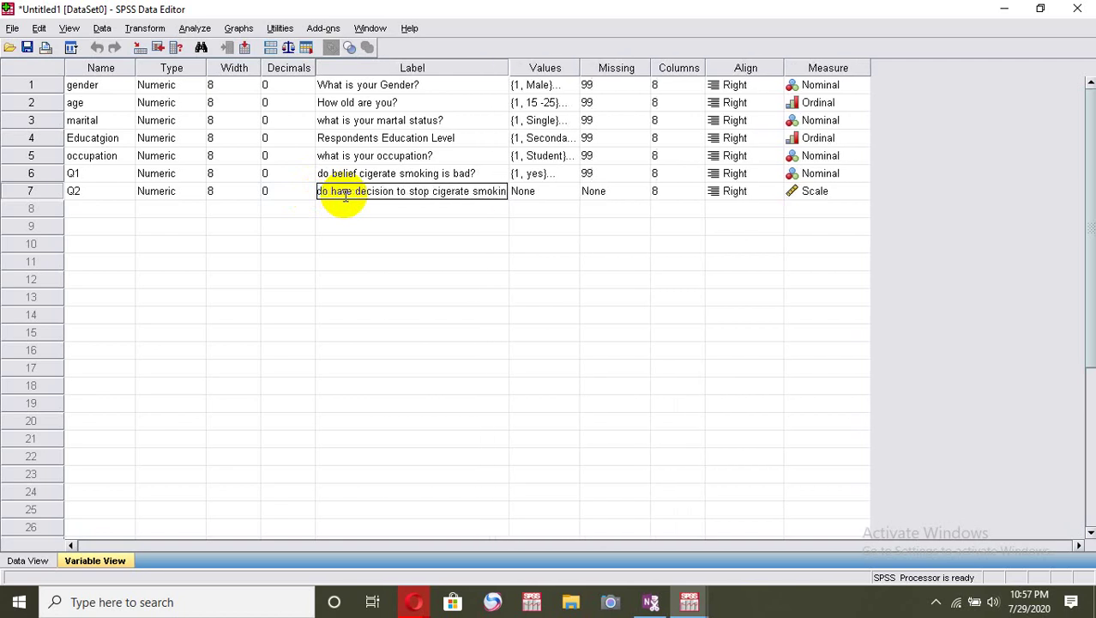
{"action": "type", "text": "g?"}
{"action": "key", "text": "Tab"}
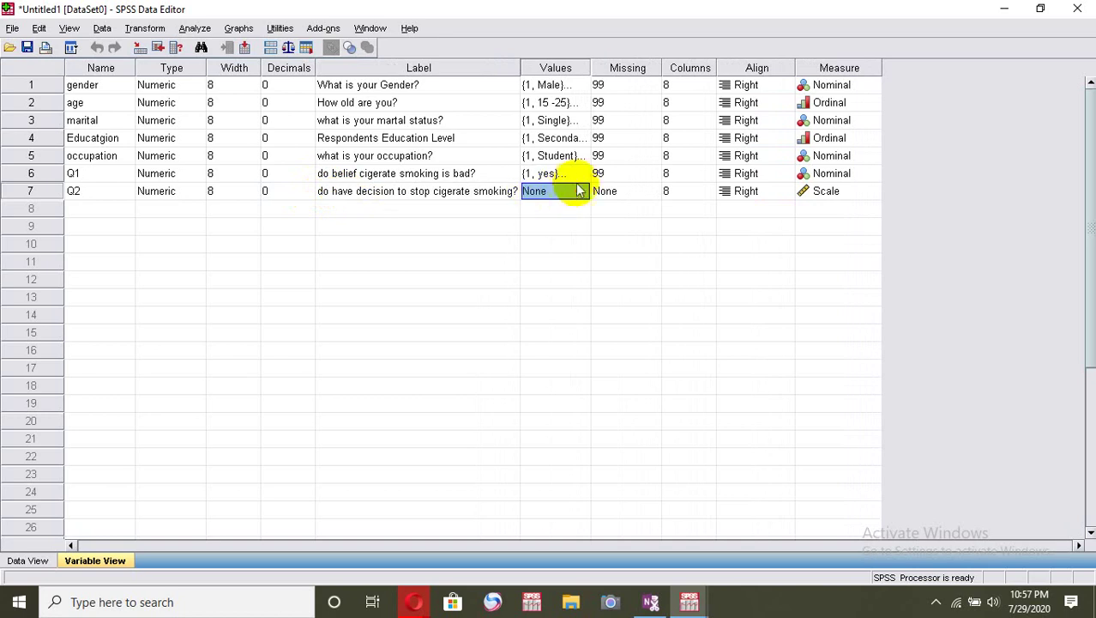
Add the value labels 1 = "yes" and 2 = "no" to the Q2 variable
{"action": "left_click", "coordinate": [573, 192]}
{"action": "left_click", "coordinate": [580, 193]}
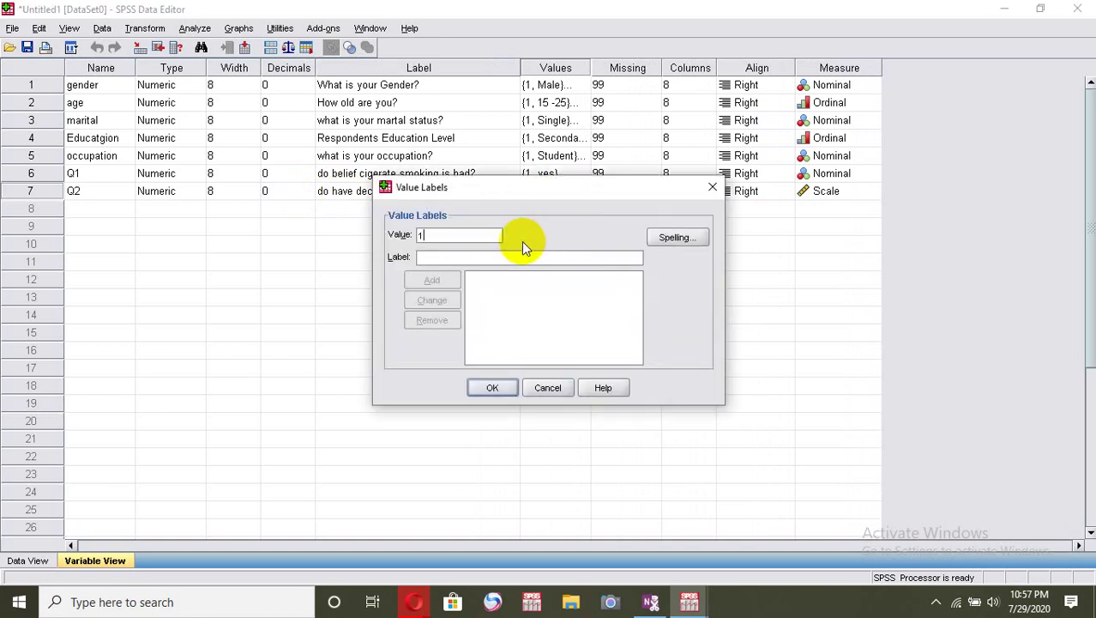
{"action": "left_click", "coordinate": [514, 257]}
{"action": "type", "text": "yes"}
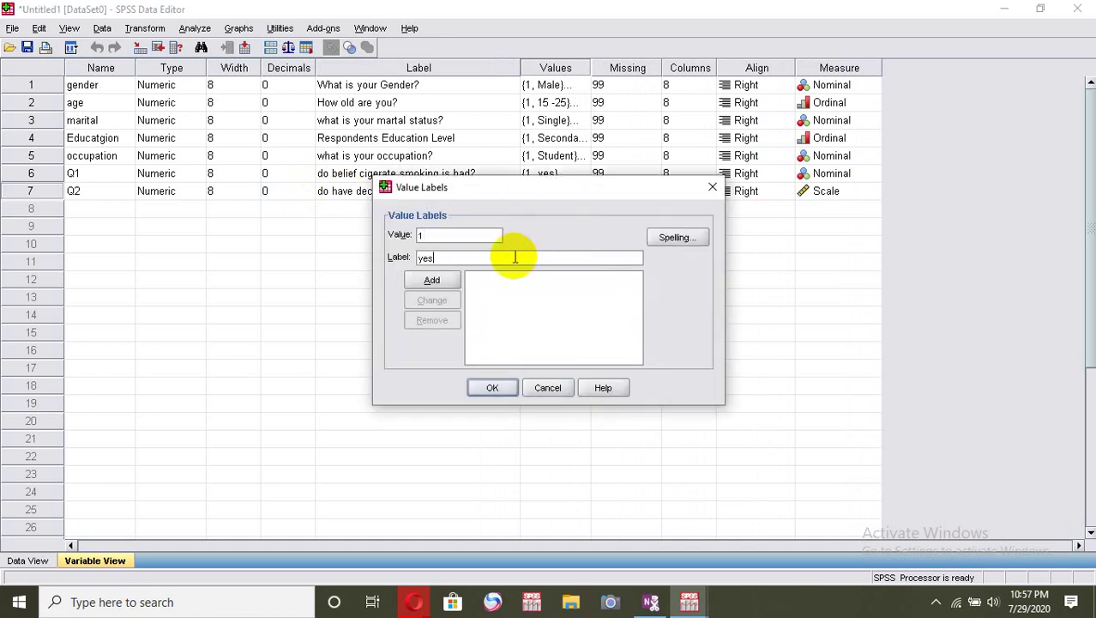
{"action": "left_click", "coordinate": [431, 280]}
{"action": "type", "text": "2"}
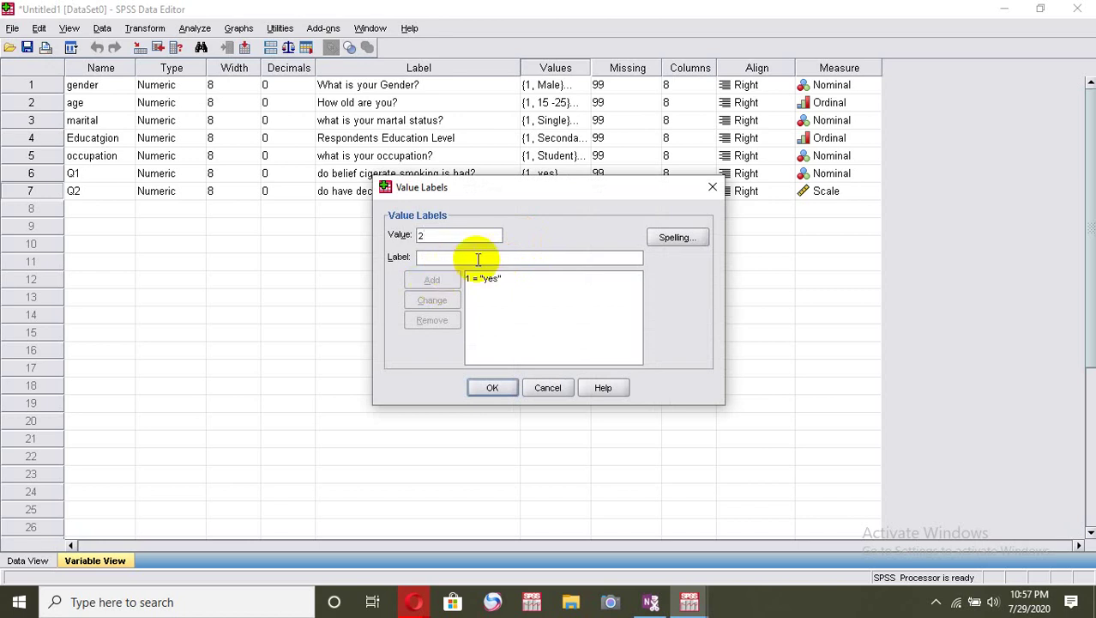
{"action": "type", "text": "n"}
{"action": "type", "text": "no"}
{"action": "left_click", "coordinate": [445, 278]}
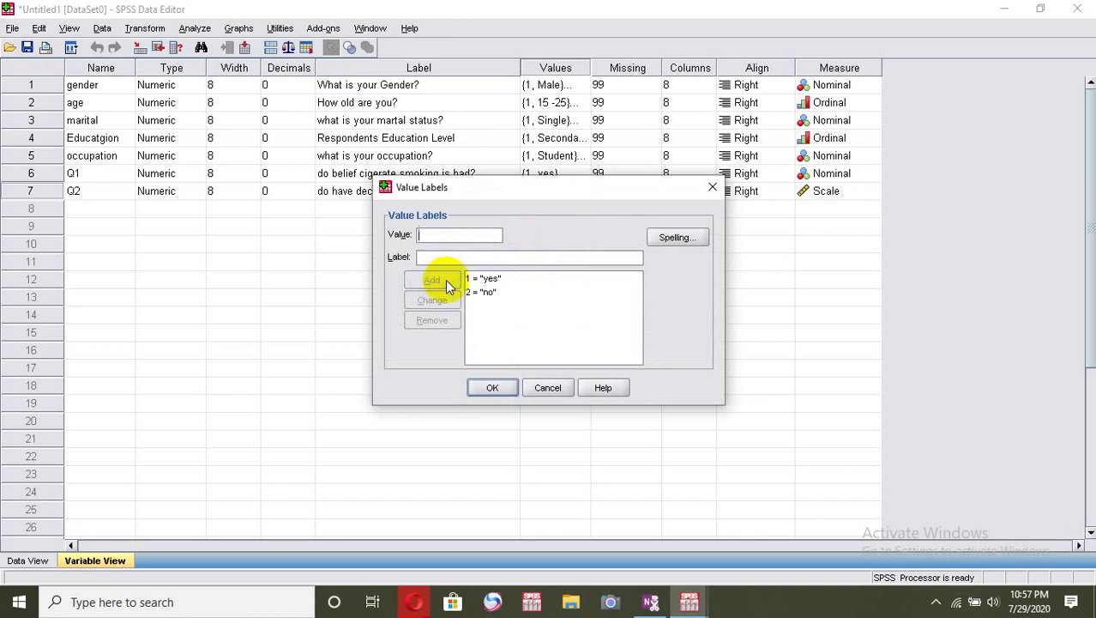
Complete Q2's value labels with 99 = "missing" and set the variable's measurement level to Ordinal
{"action": "type", "text": "99"}
{"action": "left_click", "coordinate": [452, 257]}
{"action": "type", "text": "missing"}
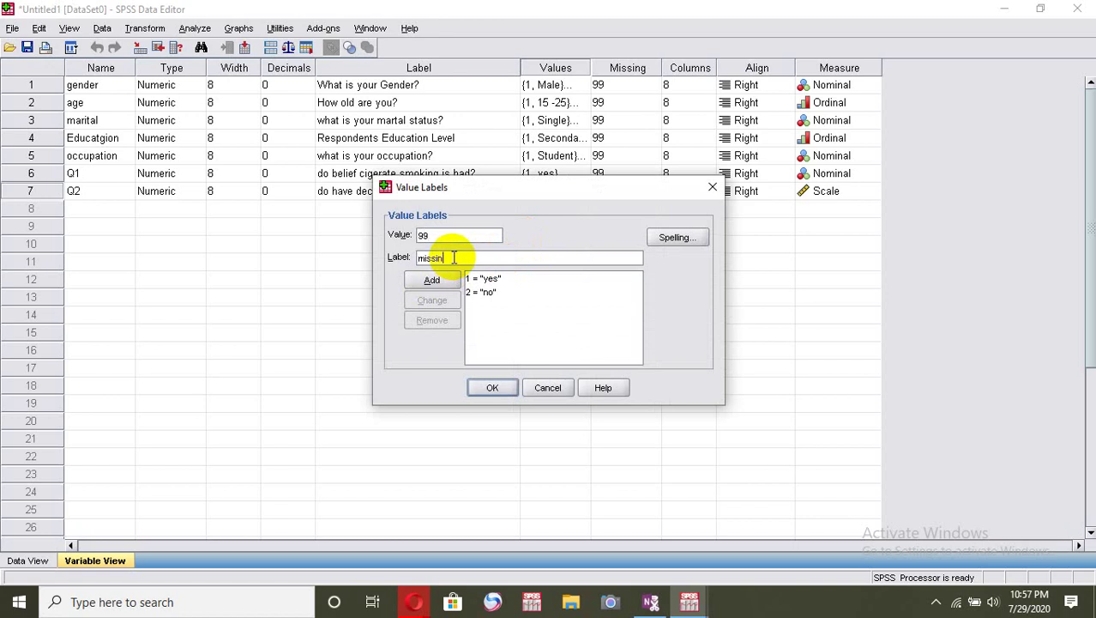
{"action": "left_click", "coordinate": [433, 280]}
{"action": "left_click", "coordinate": [494, 386]}
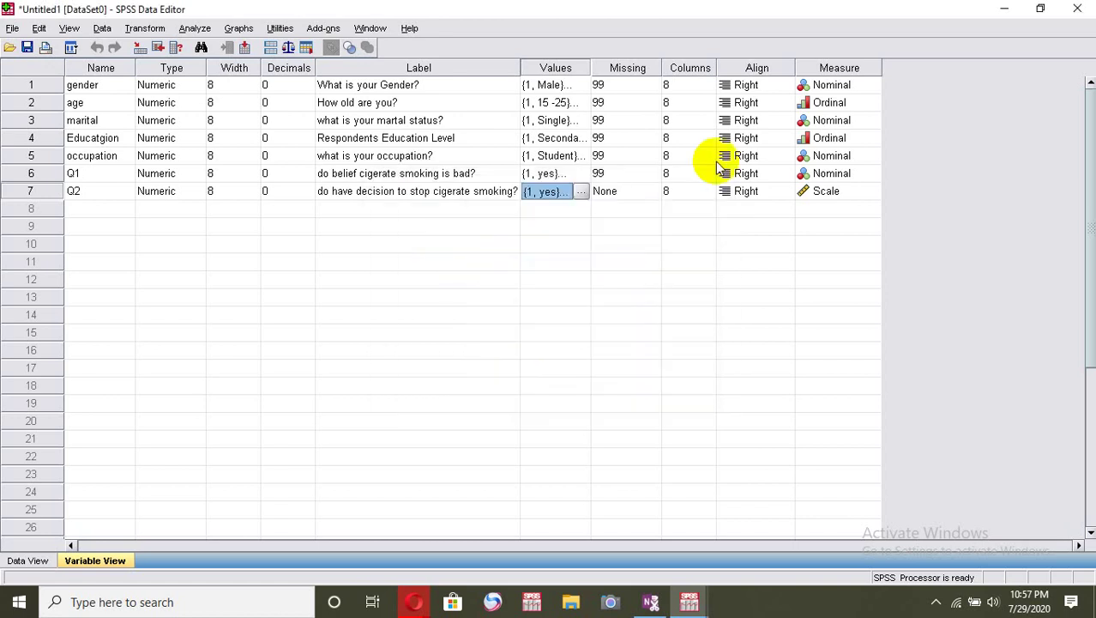
{"action": "left_click", "coordinate": [851, 191]}
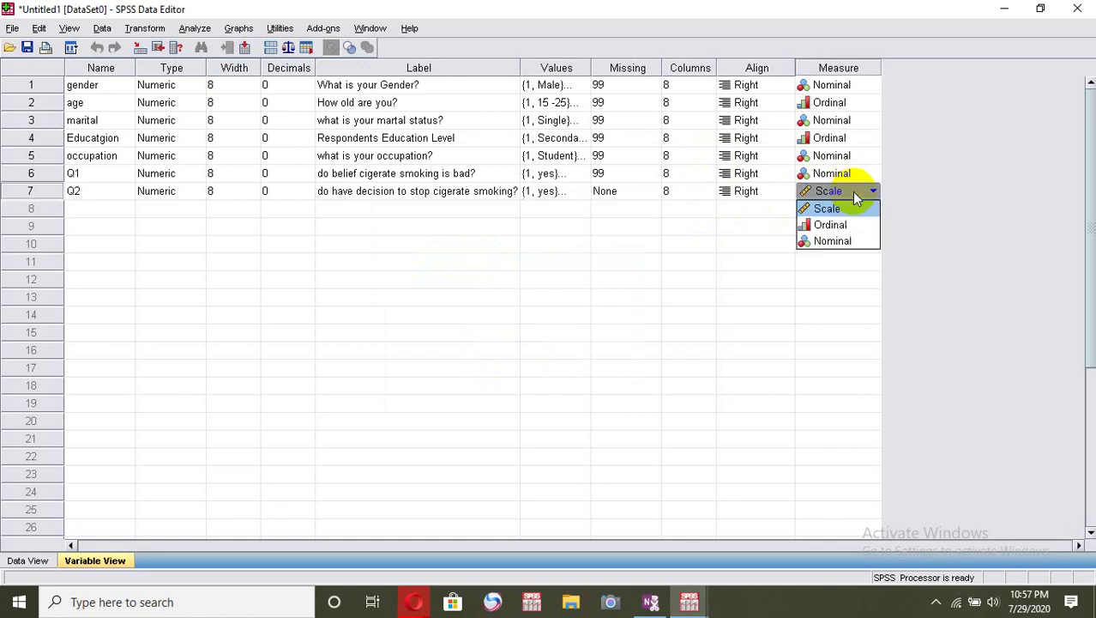
{"action": "left_click", "coordinate": [830, 225]}
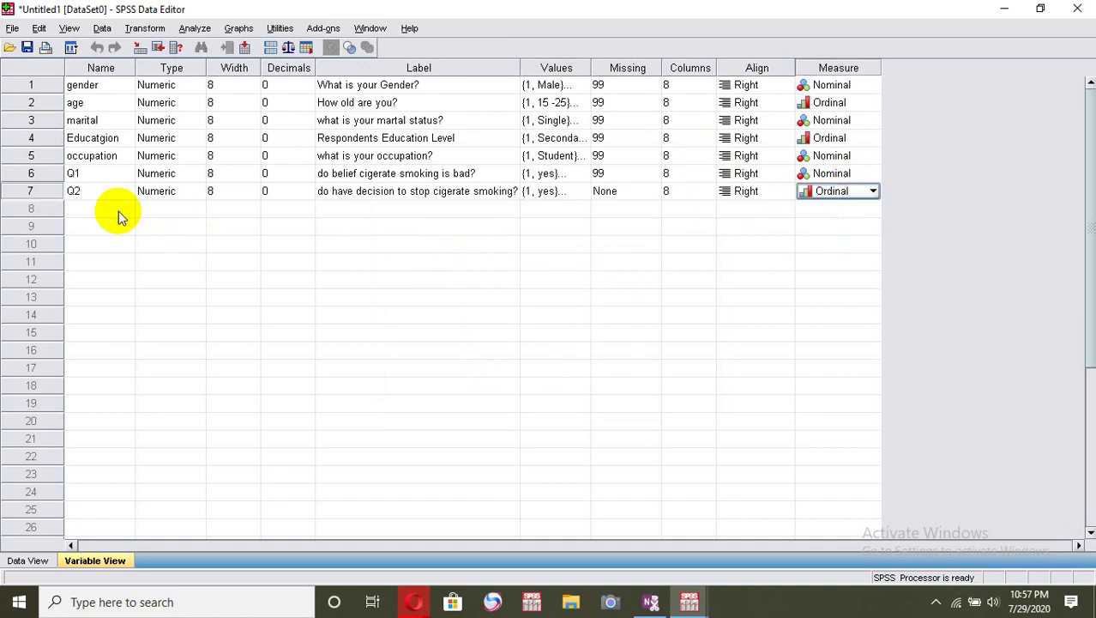
Add an eighth variable named Q3 in the variable list and set its decimals to 0
{"action": "left_click", "coordinate": [89, 207]}
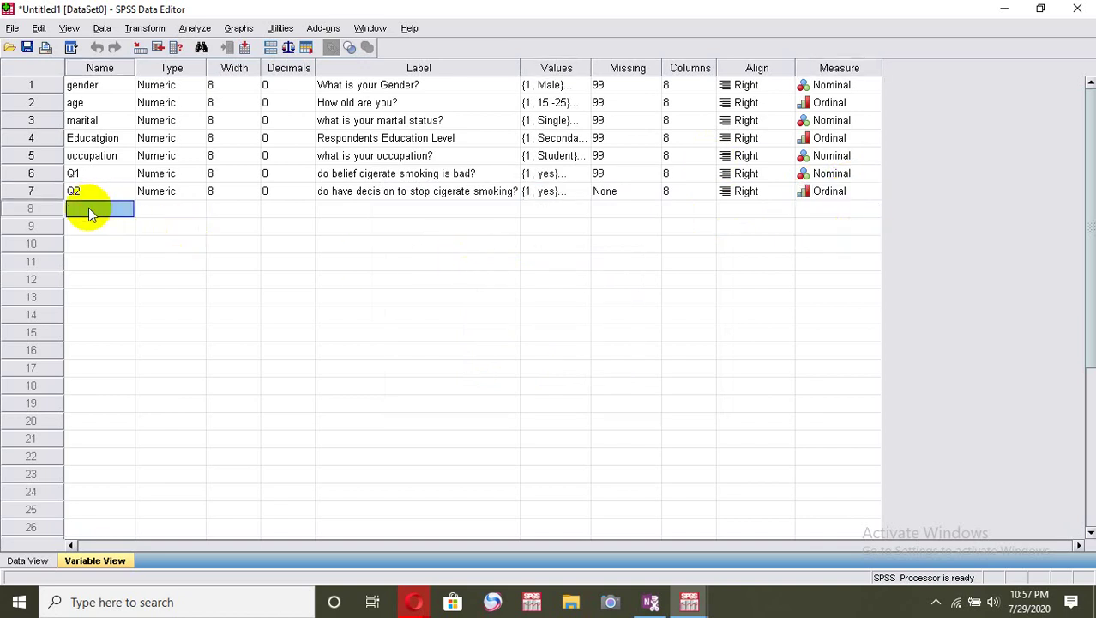
{"action": "type", "text": "Q3"}
{"action": "key", "text": "Tab"}
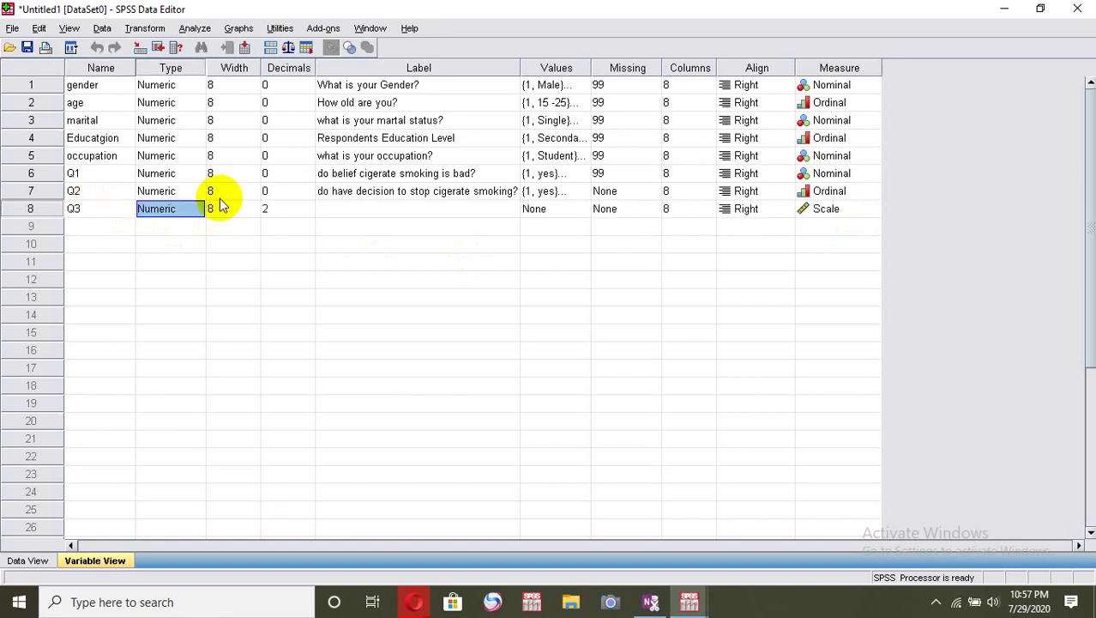
{"action": "left_click", "coordinate": [309, 212]}
{"action": "left_click", "coordinate": [308, 212]}
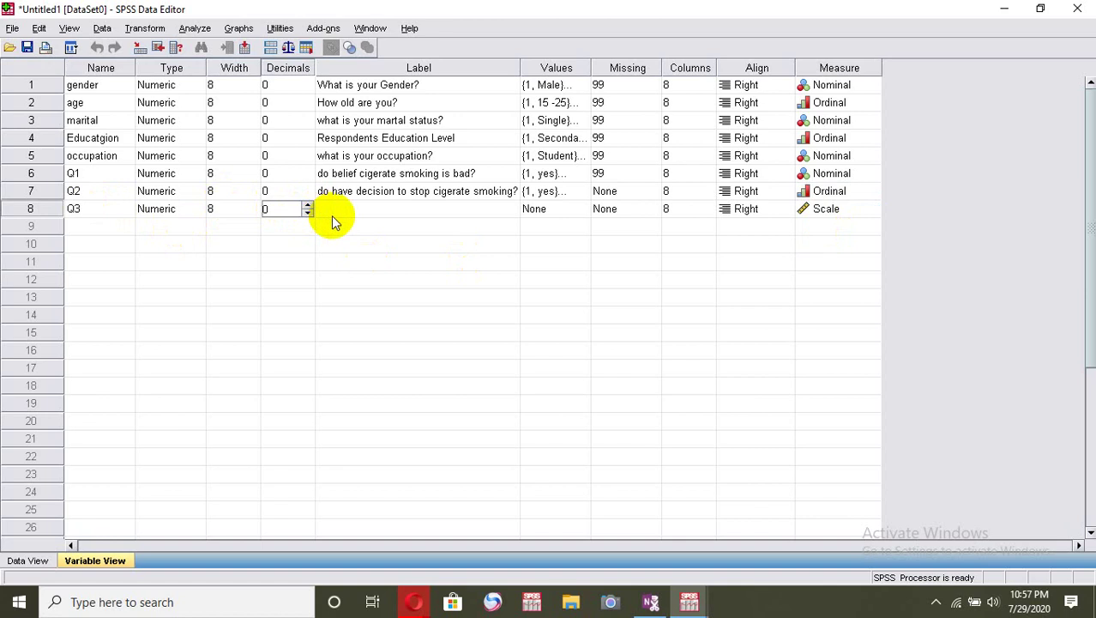
Enter the label "do get full awareness about risk of smoking?" for the Q3 variable
{"action": "left_click", "coordinate": [341, 215]}
{"action": "type", "text": "do "}
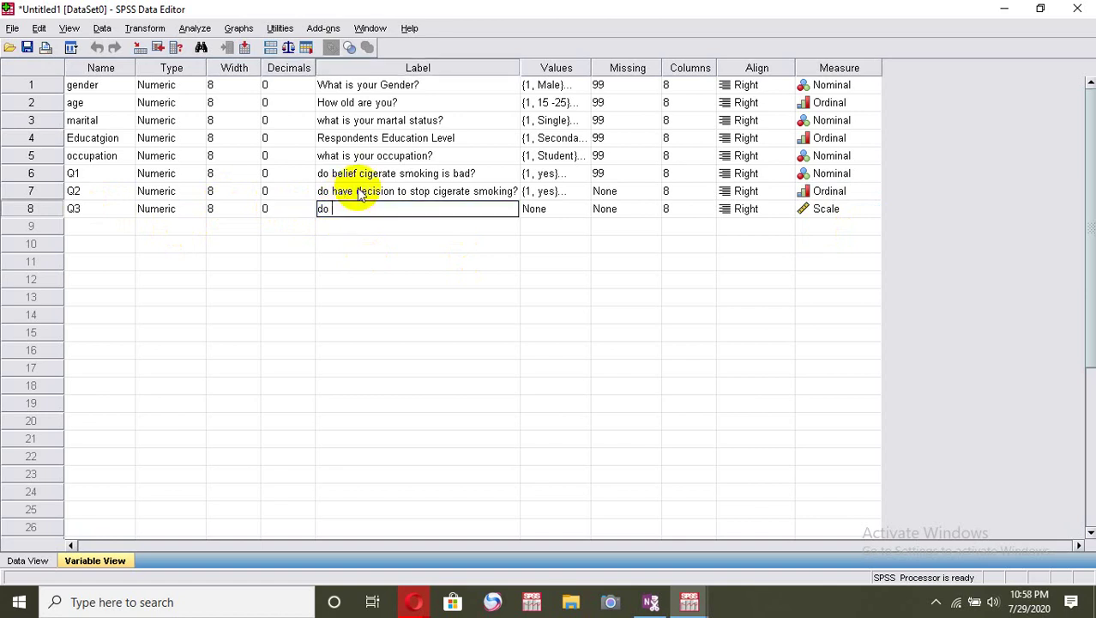
{"action": "type", "text": "get full awareness o"}
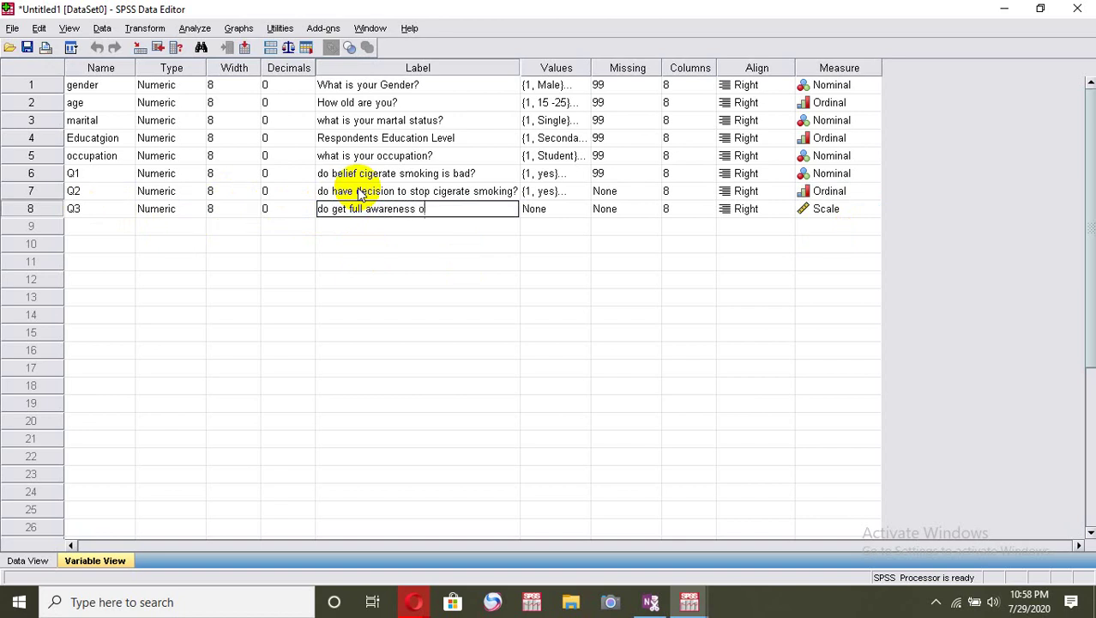
{"action": "key", "text": "BackSpace"}
{"action": "type", "text": "about risk of smokning"}
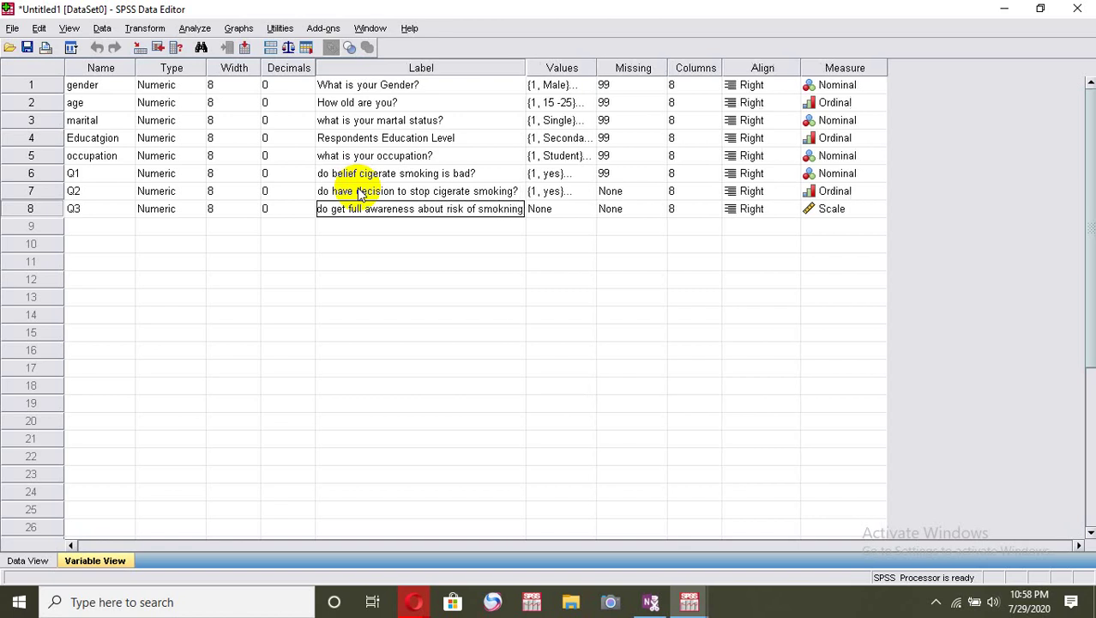
{"action": "key", "text": "BackSpace"}
{"action": "key", "text": "BackSpace"}
{"action": "key", "text": "BackSpace"}
{"action": "type", "text": "ng?"}
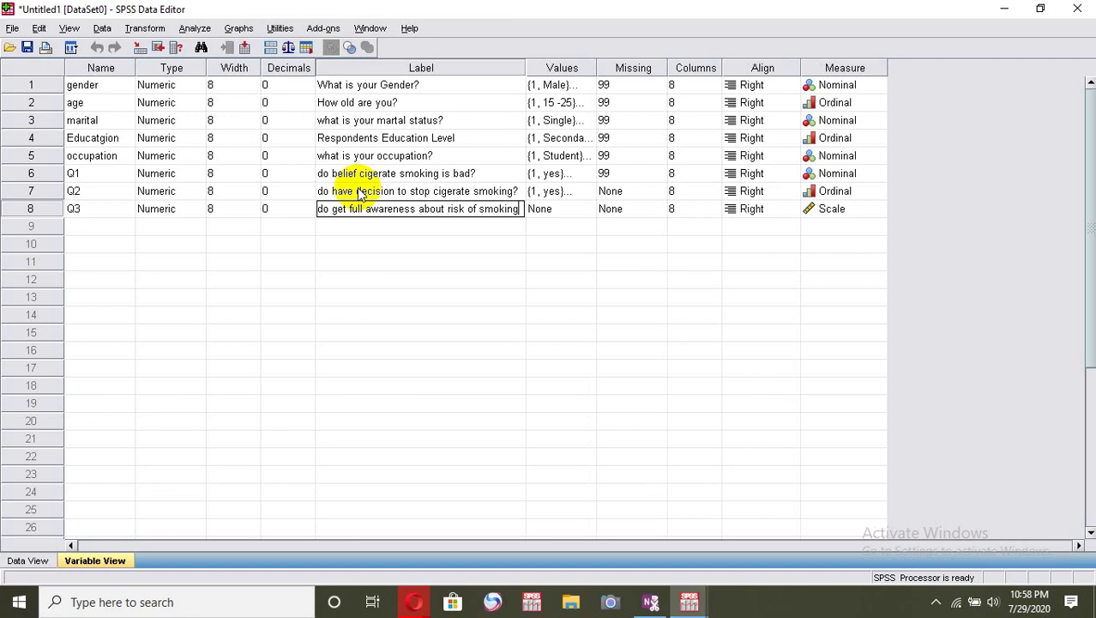
{"action": "key", "text": "Tab"}
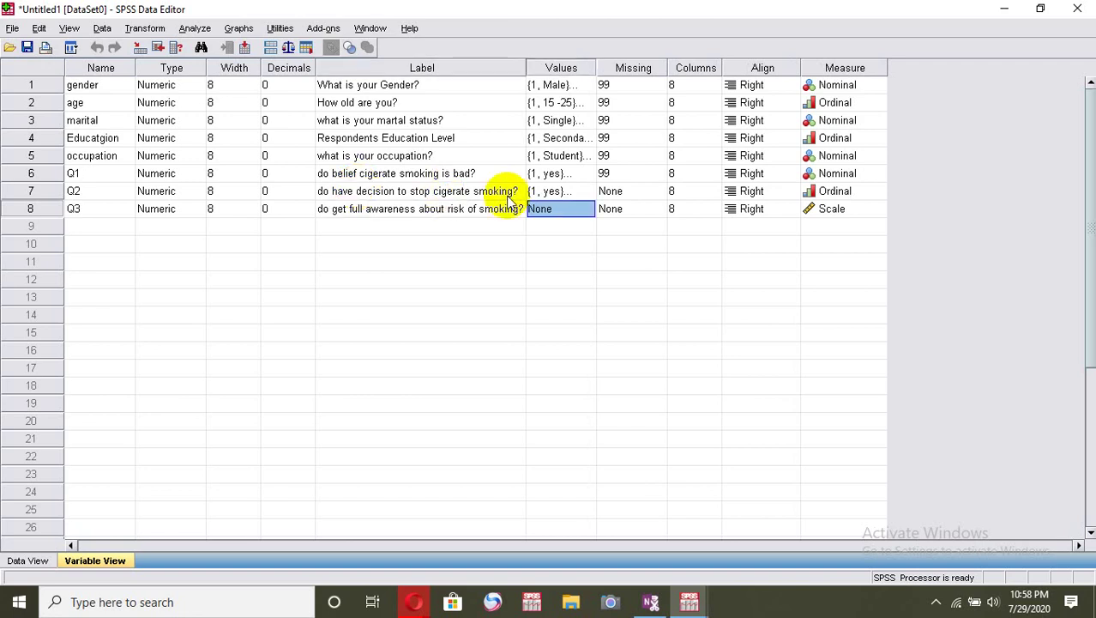
Add the value labels 1 = "yes" and 2 = "No" to the Q3 variable
{"action": "left_click", "coordinate": [585, 209]}
{"action": "type", "text": "1"}
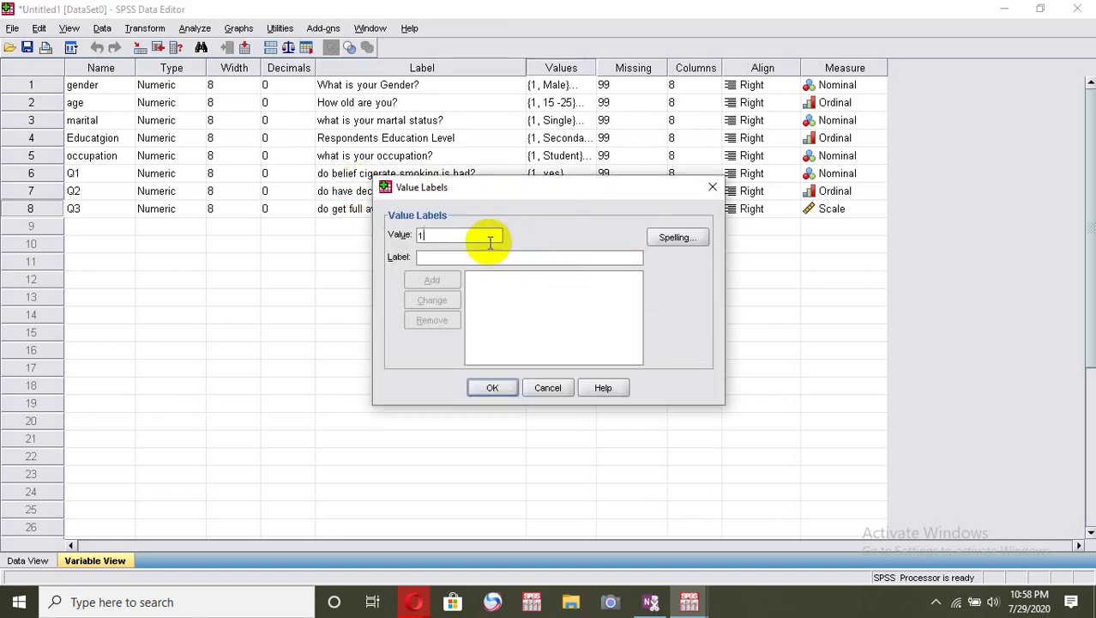
{"action": "left_click", "coordinate": [482, 252]}
{"action": "type", "text": "yes"}
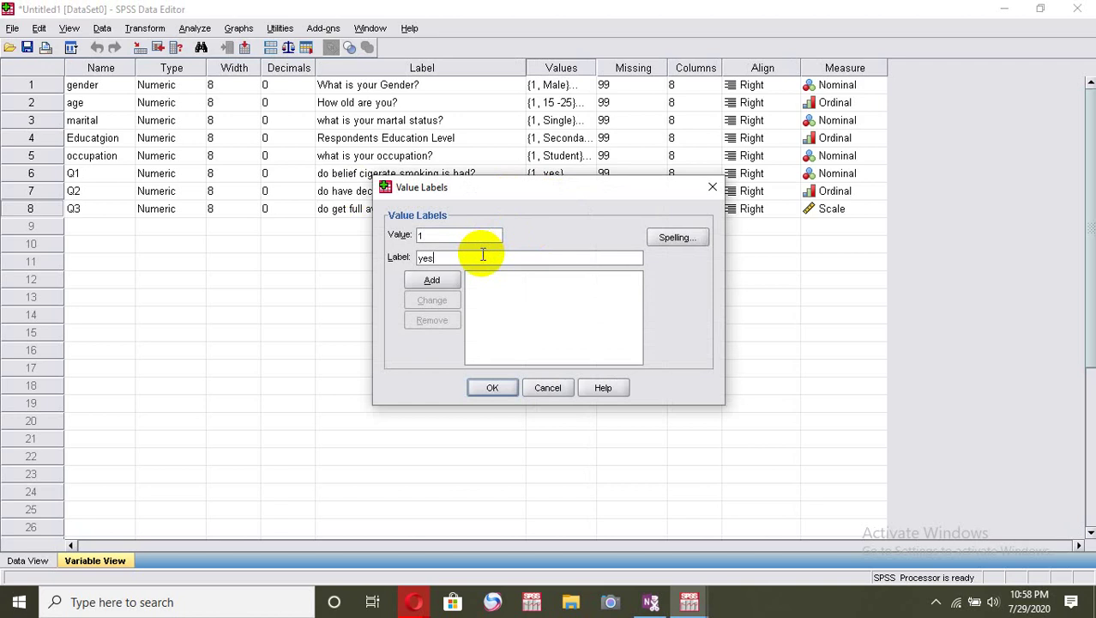
{"action": "left_click", "coordinate": [429, 282]}
{"action": "type", "text": "2"}
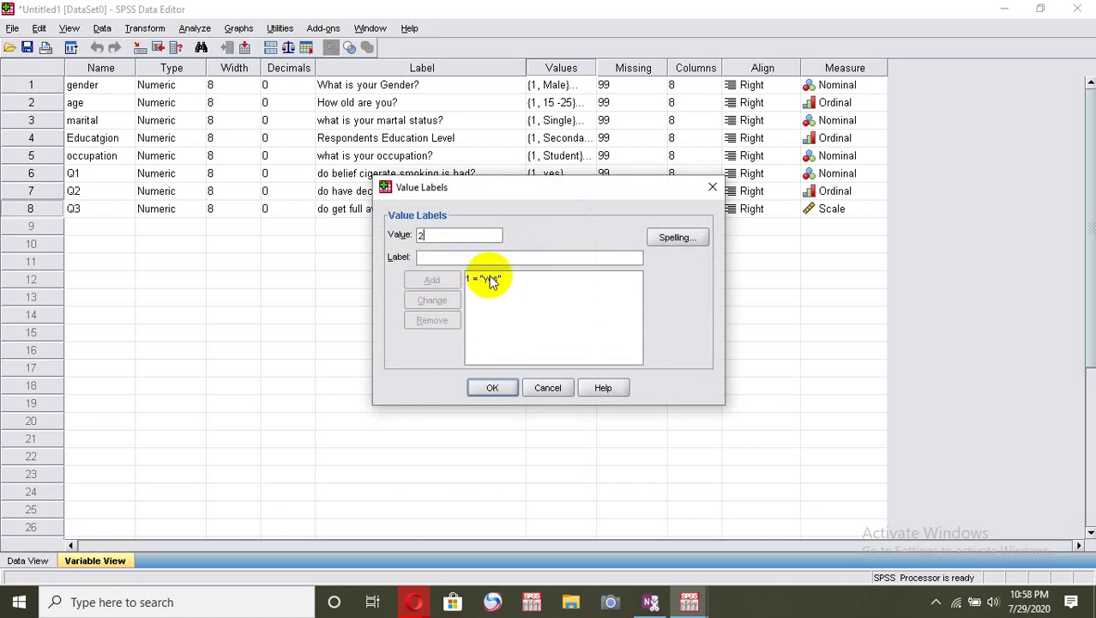
{"action": "left_click", "coordinate": [518, 257]}
{"action": "type", "text": "No"}
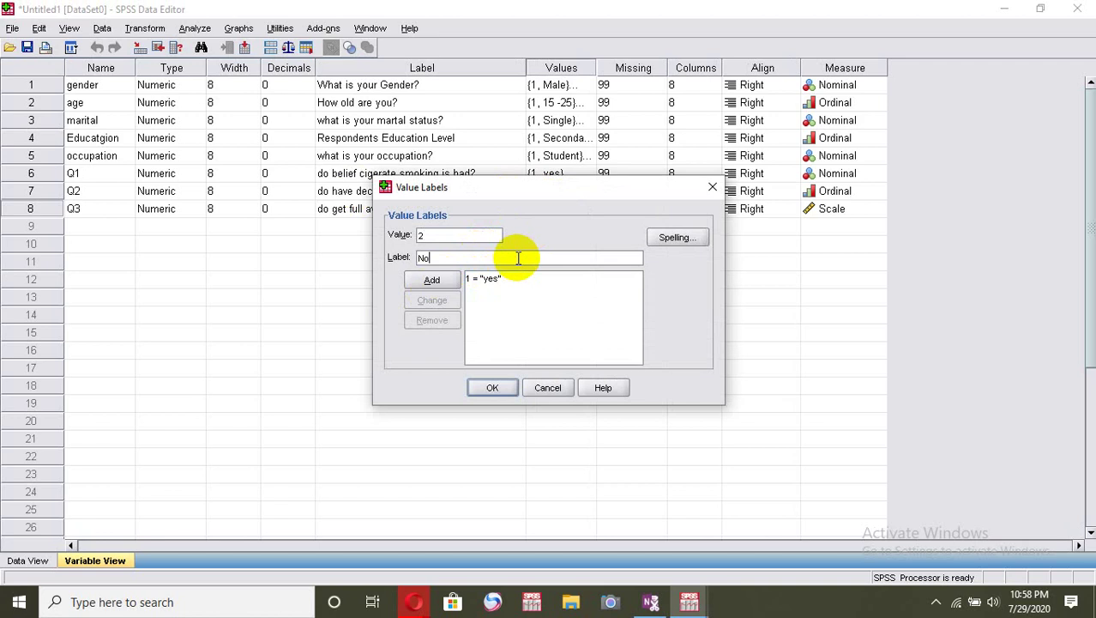
{"action": "left_click", "coordinate": [431, 280]}
Add the value label 99 = "missing" to the Q3 variable and apply its value labels
{"action": "type", "text": "99"}
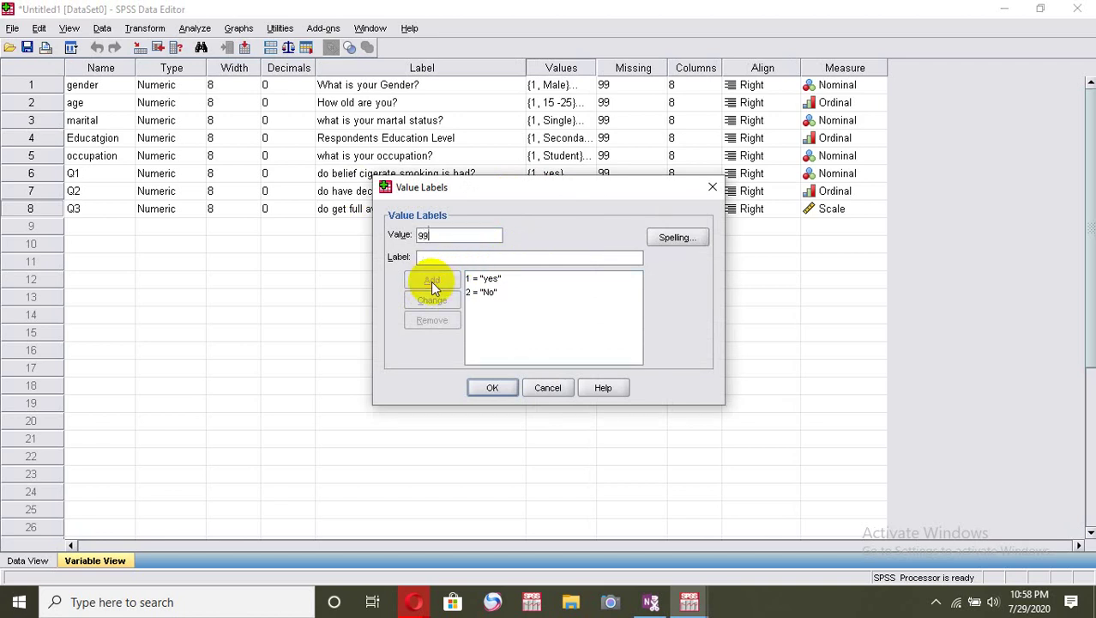
{"action": "left_click", "coordinate": [474, 255]}
{"action": "type", "text": "mis"}
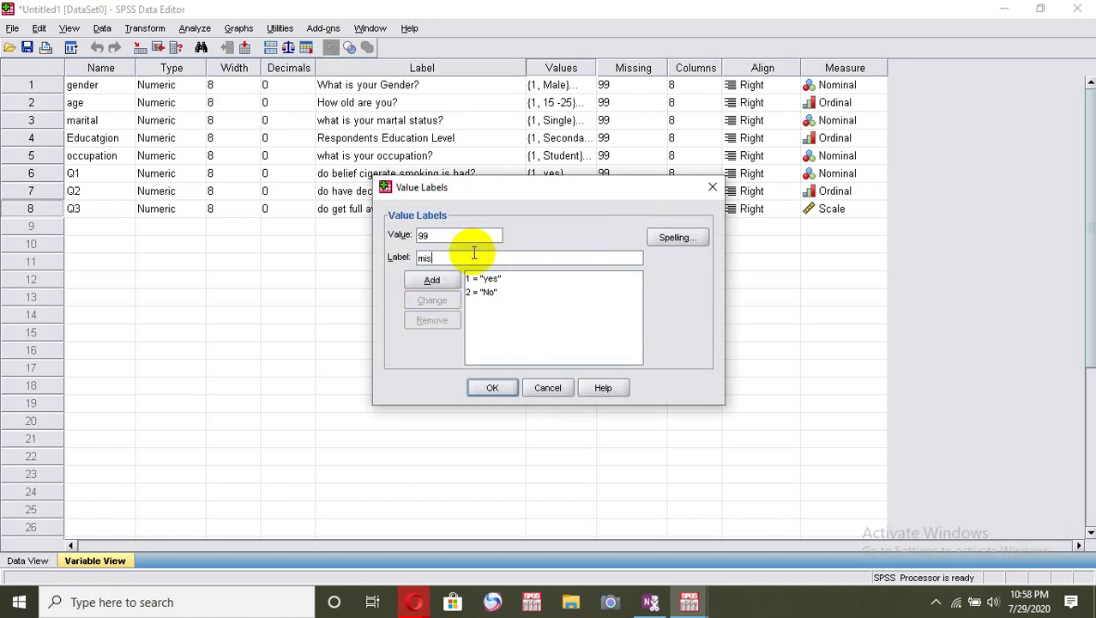
{"action": "type", "text": "sing"}
{"action": "left_click", "coordinate": [439, 277]}
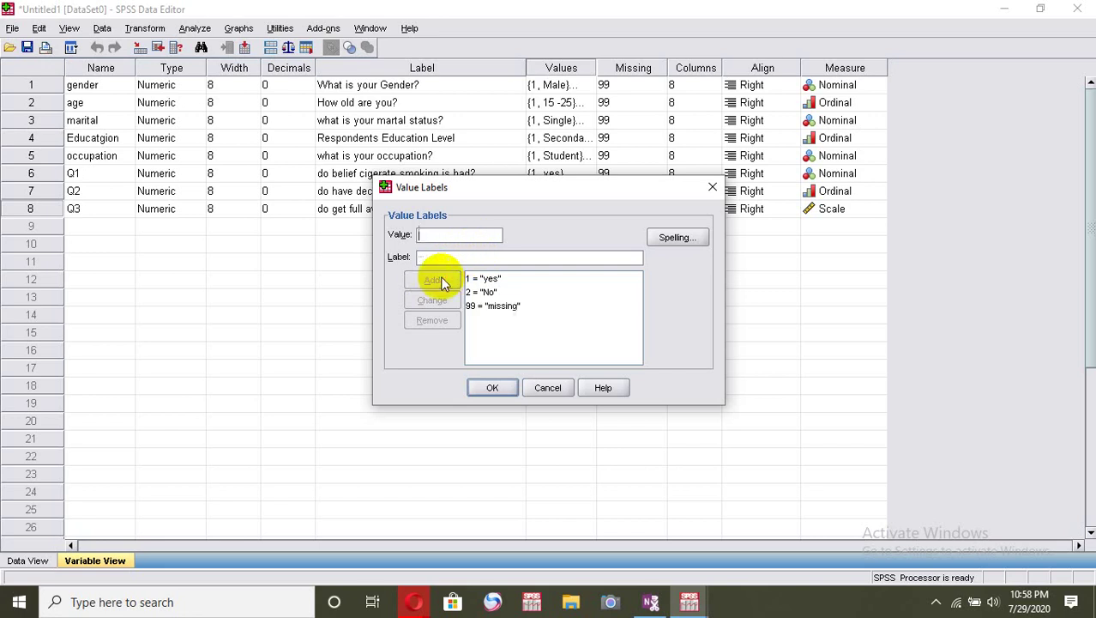
{"action": "left_click", "coordinate": [495, 386]}
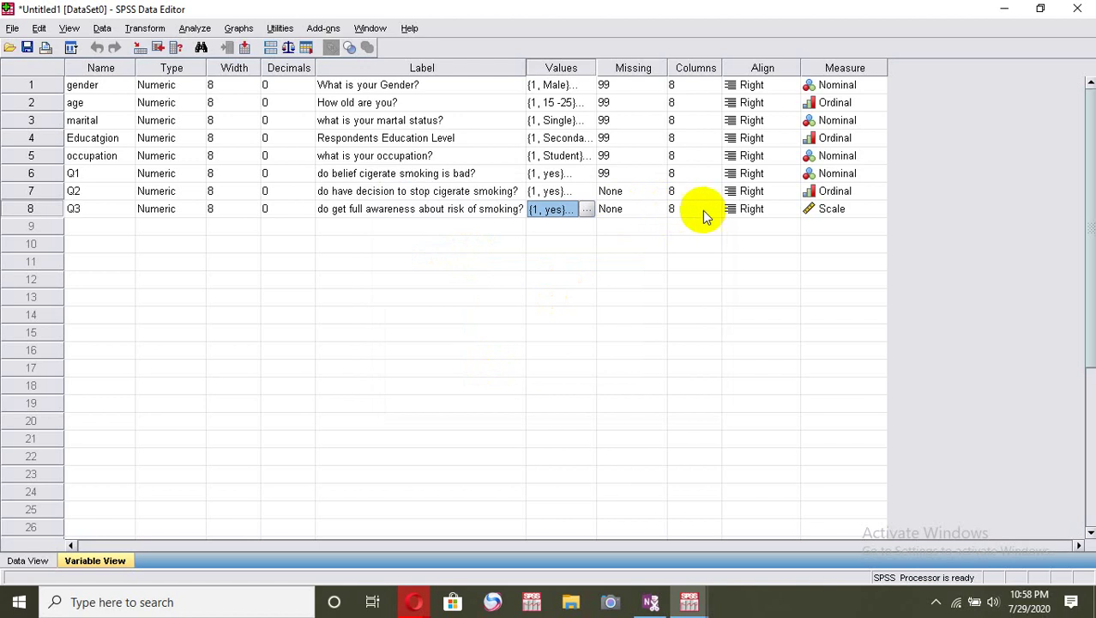
Define 99 as a discrete missing value for the Q2 variable
{"action": "left_click", "coordinate": [657, 191]}
{"action": "left_click", "coordinate": [657, 191]}
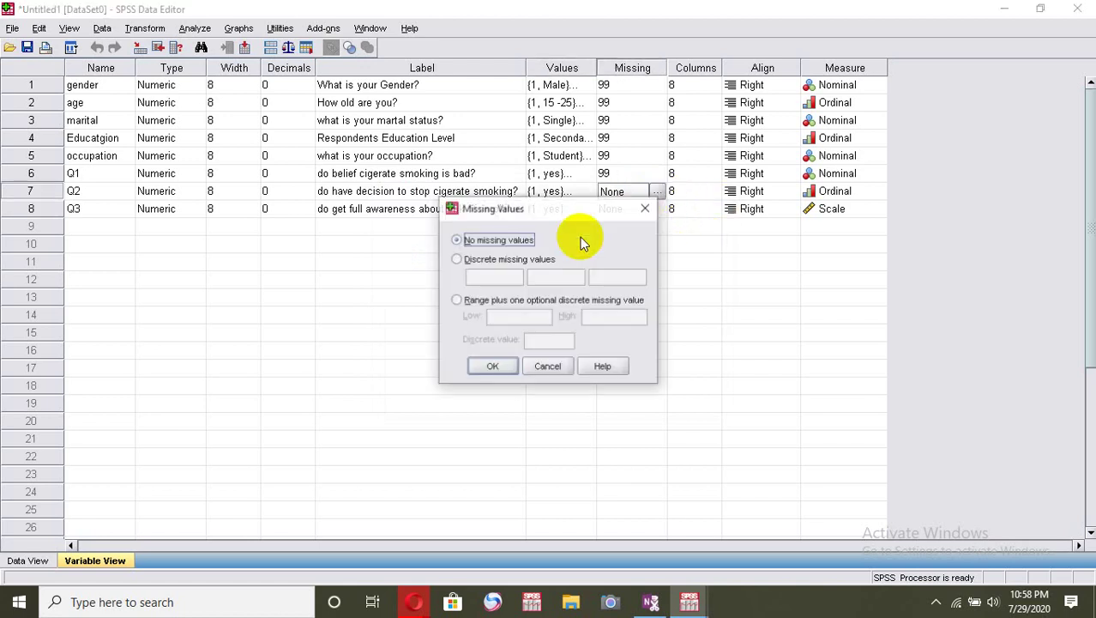
{"action": "left_click", "coordinate": [519, 259]}
{"action": "left_click", "coordinate": [506, 279]}
{"action": "type", "text": "99"}
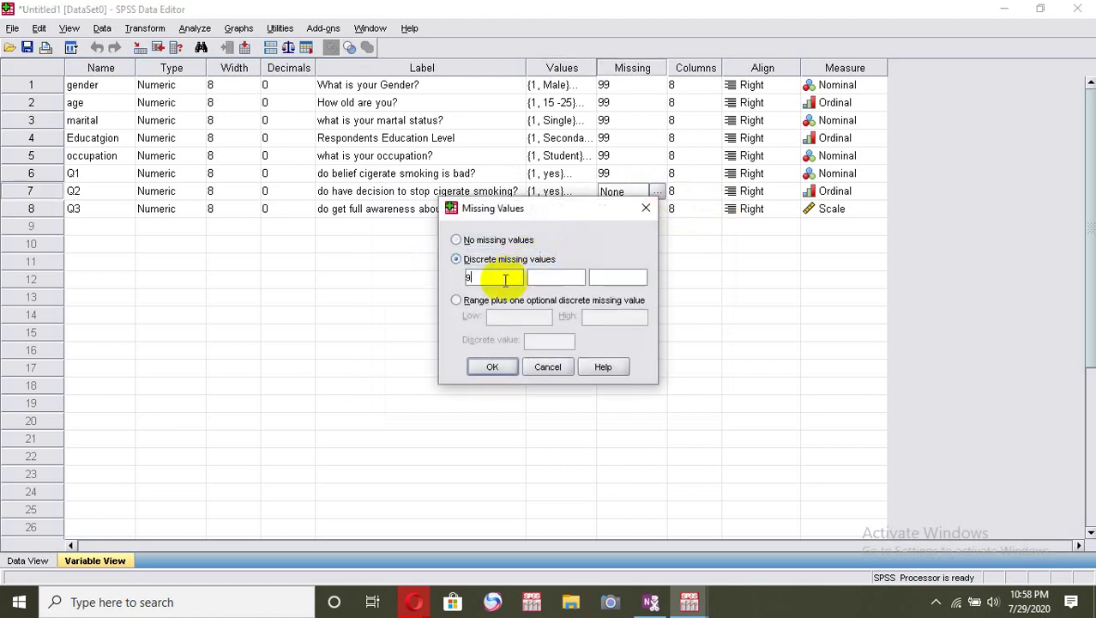
{"action": "left_click", "coordinate": [493, 367]}
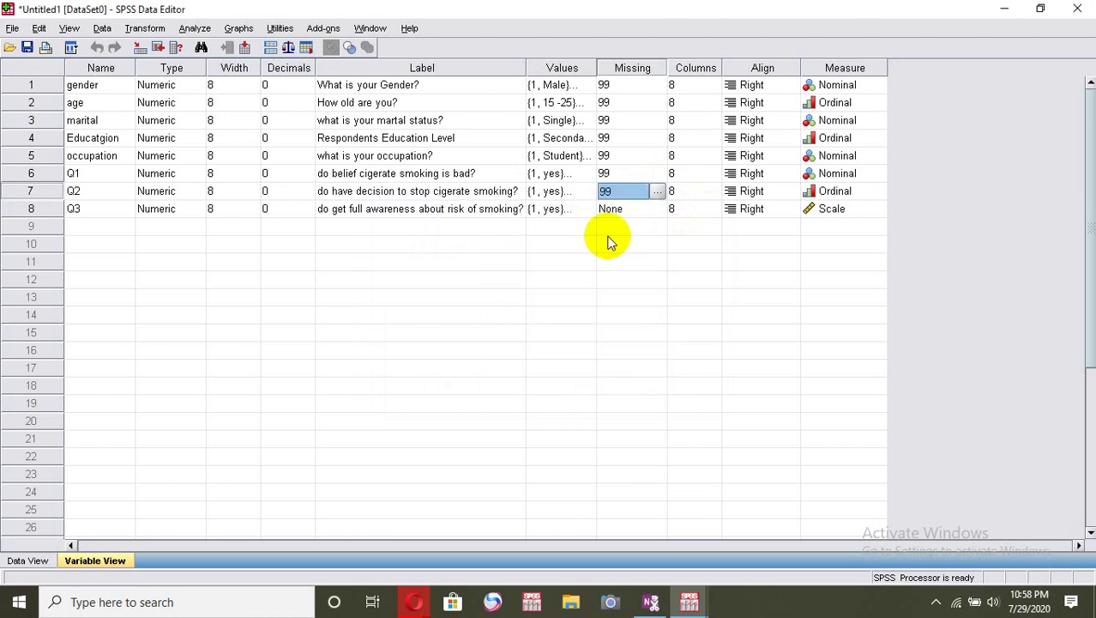
Define 99 as a discrete missing value for the Q3 variable
{"action": "left_click", "coordinate": [657, 208]}
{"action": "left_click", "coordinate": [657, 209]}
{"action": "left_click", "coordinate": [497, 260]}
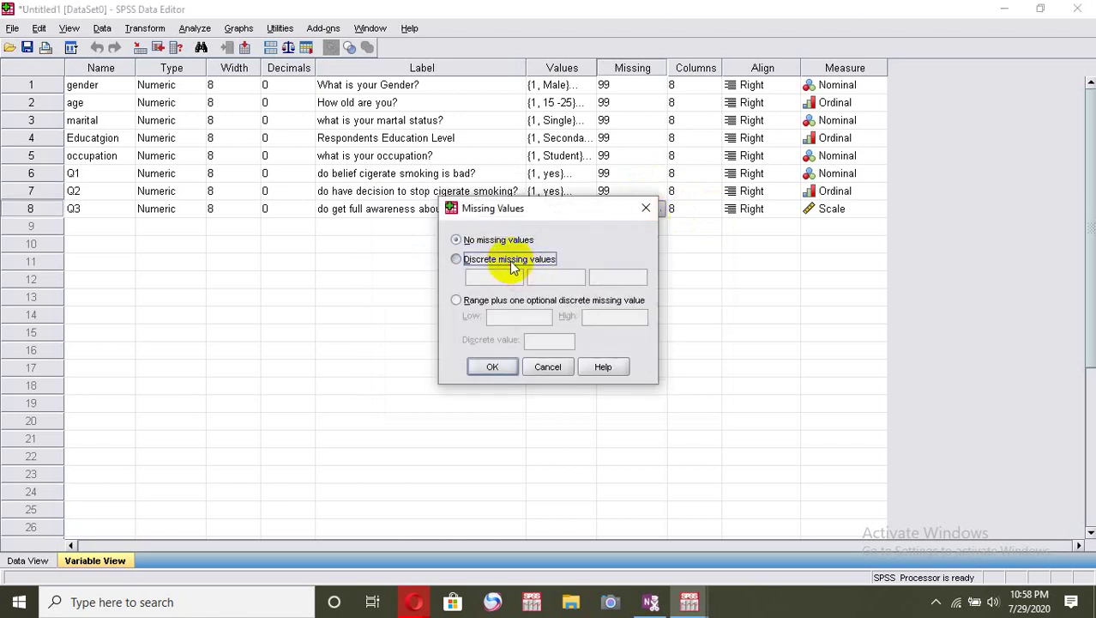
{"action": "left_click", "coordinate": [512, 274]}
{"action": "type", "text": "99"}
{"action": "left_click", "coordinate": [492, 367]}
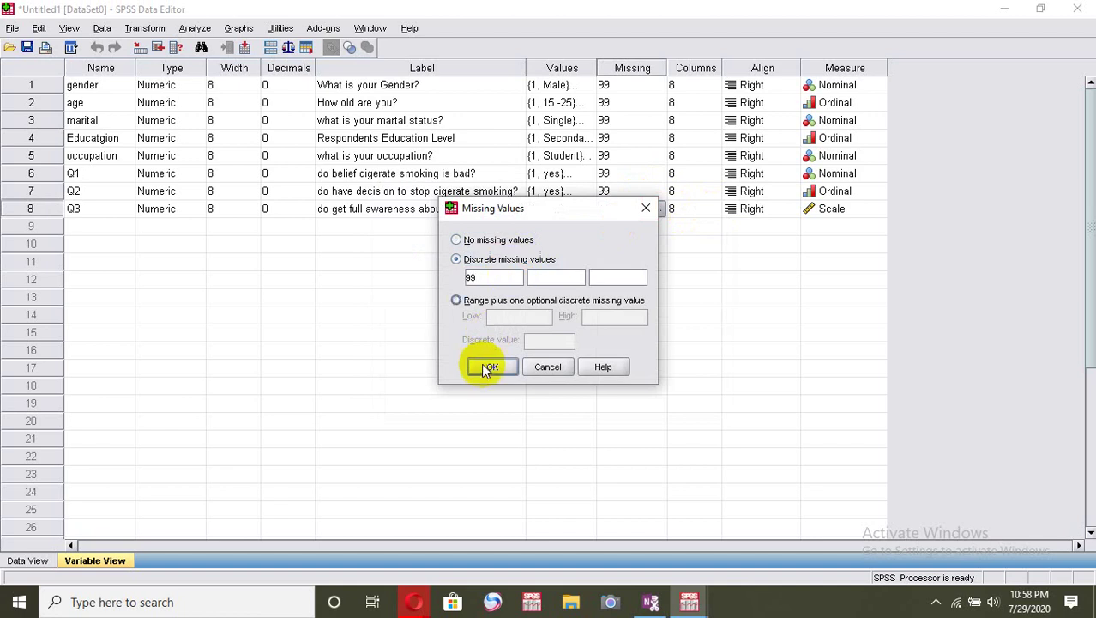
Set the measurement level of the Q3 variable to Nominal
{"action": "left_click", "coordinate": [875, 209]}
{"action": "left_click", "coordinate": [877, 208]}
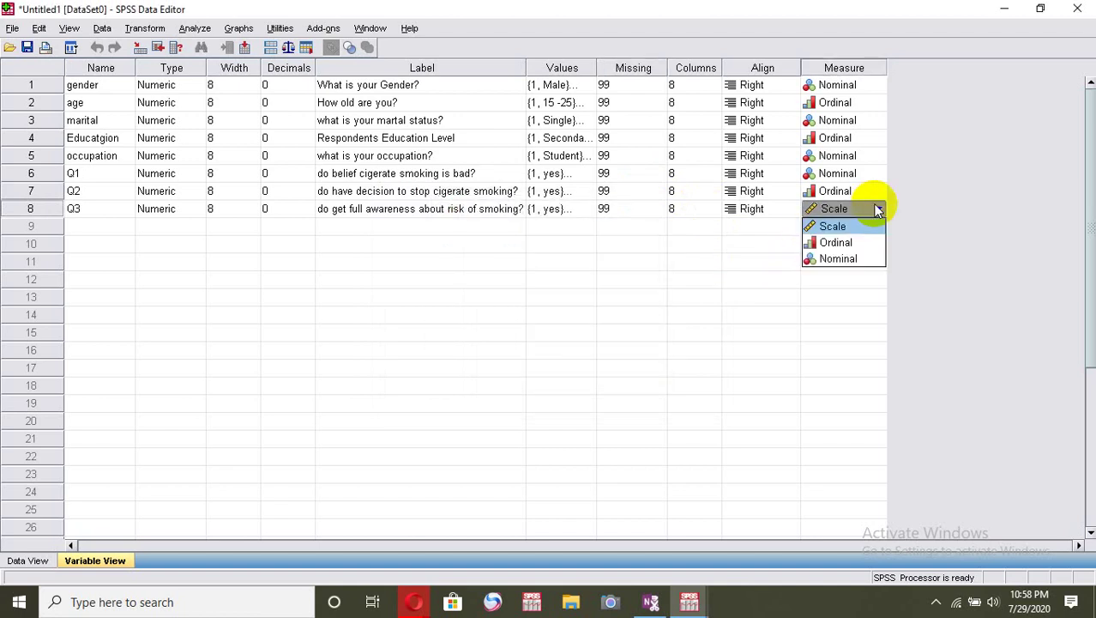
{"action": "left_click", "coordinate": [841, 260]}
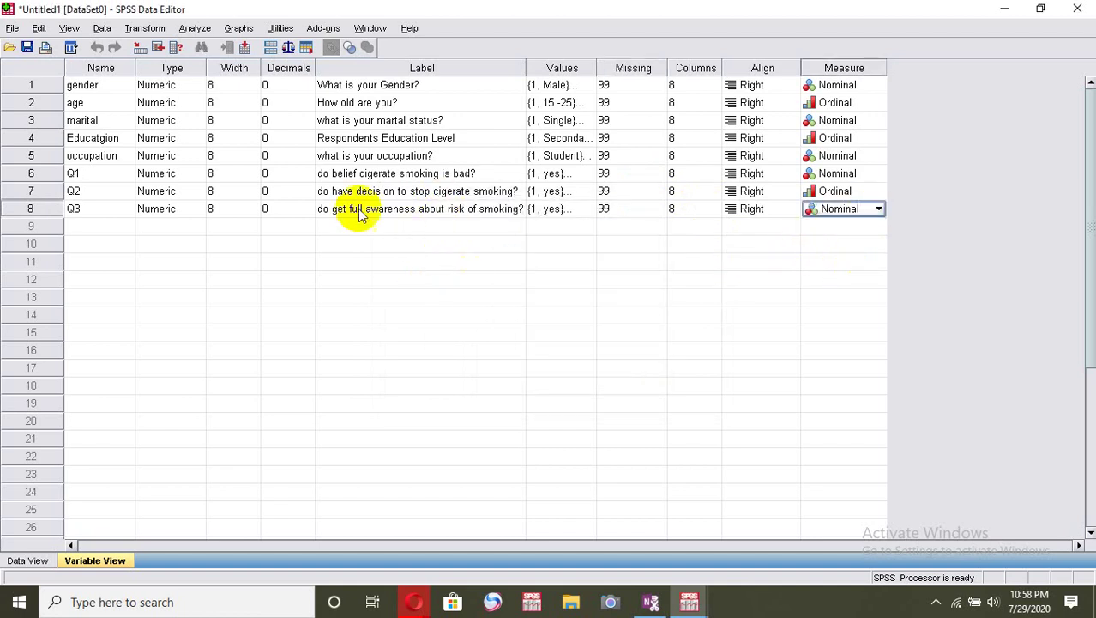